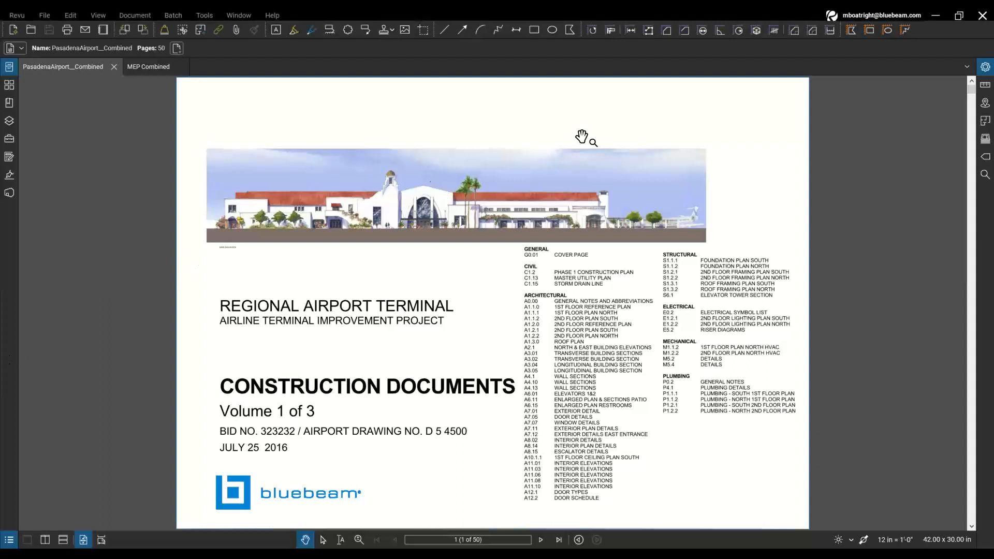
Check the region and package of the signed-in Bluebeam account
left_click(864, 18)
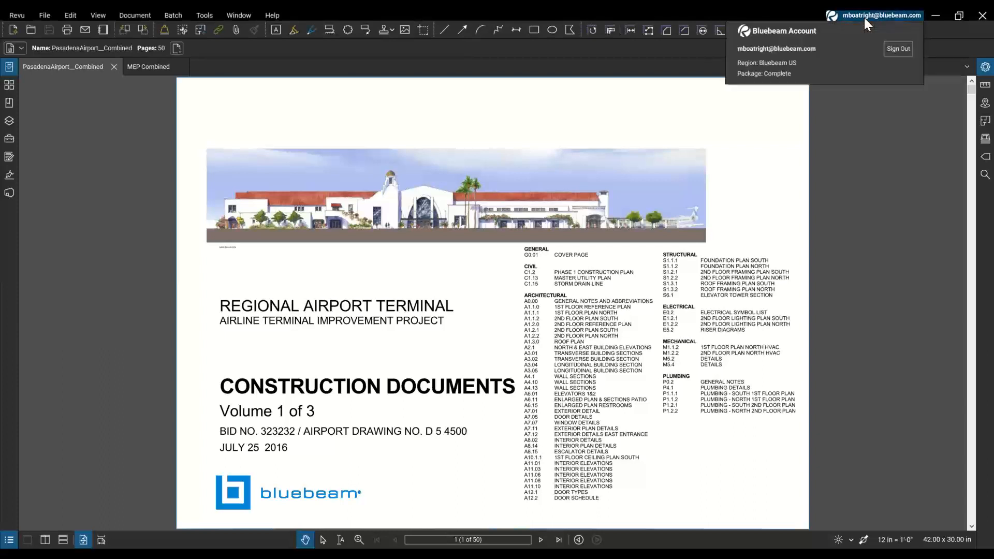
key("ctrl")
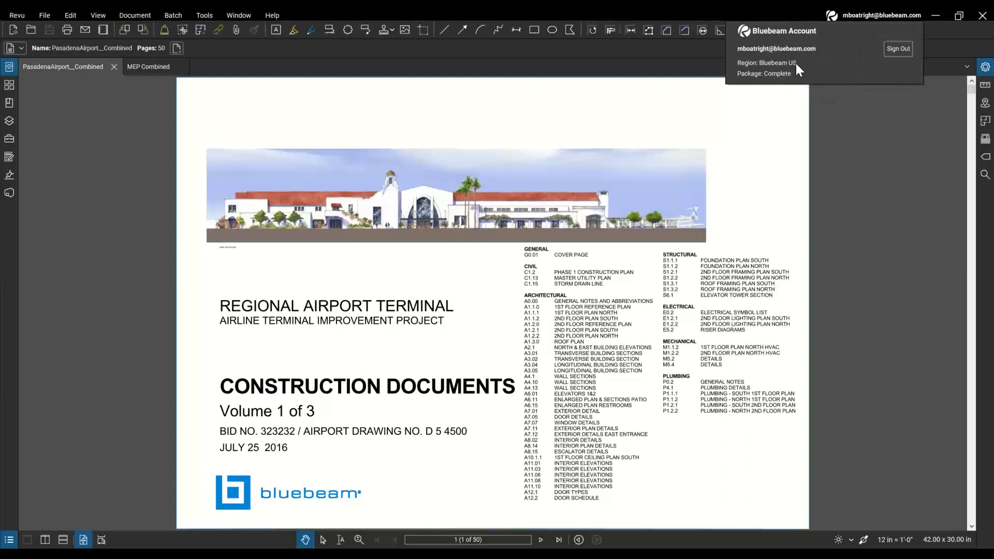
key("ctrl")
key("ctrl")
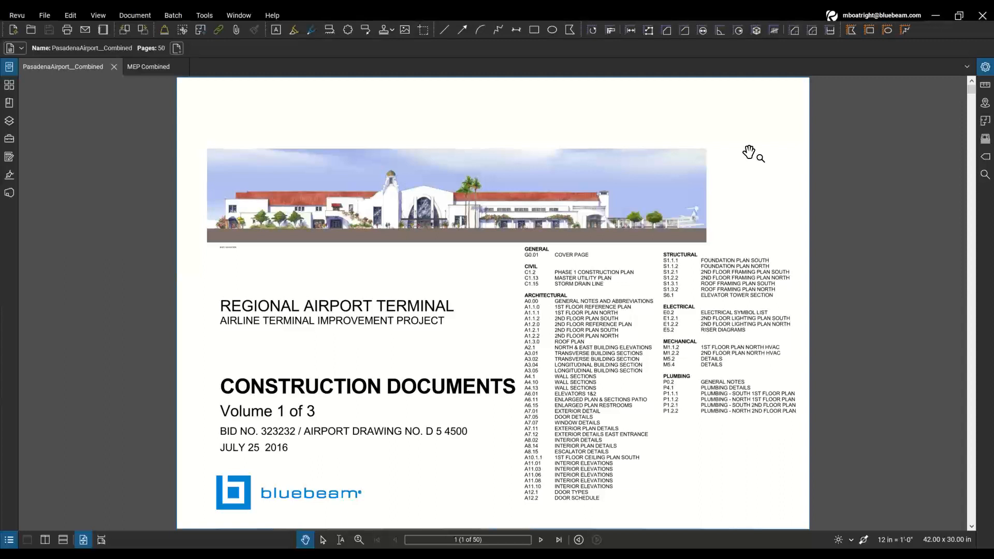
key("ctrl")
key("ctrl")
key("ctrl")
key("ctrl")
Select the Revu Advanced profile for the workspace
left_click(24, 19)
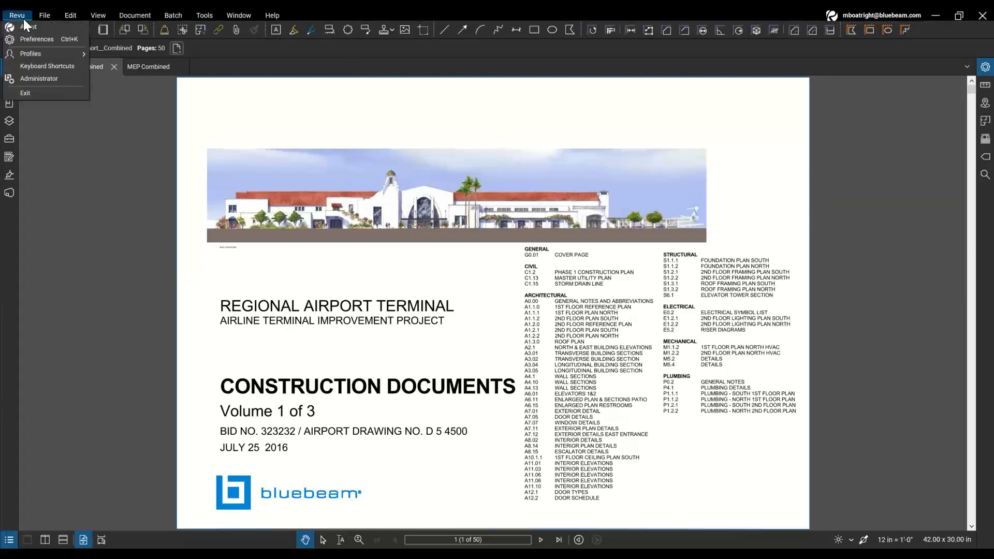
left_click(39, 52)
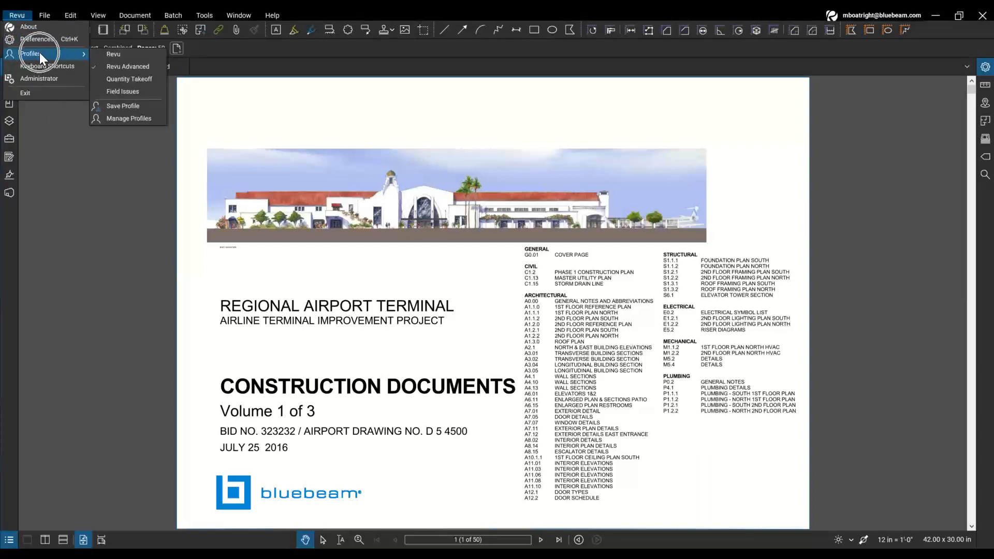
left_click(146, 69)
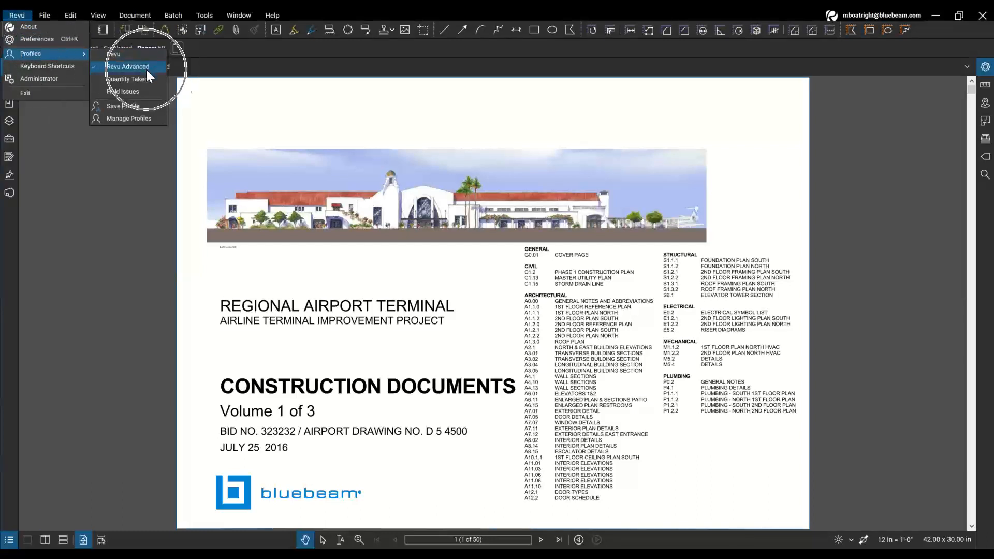
left_click(94, 70)
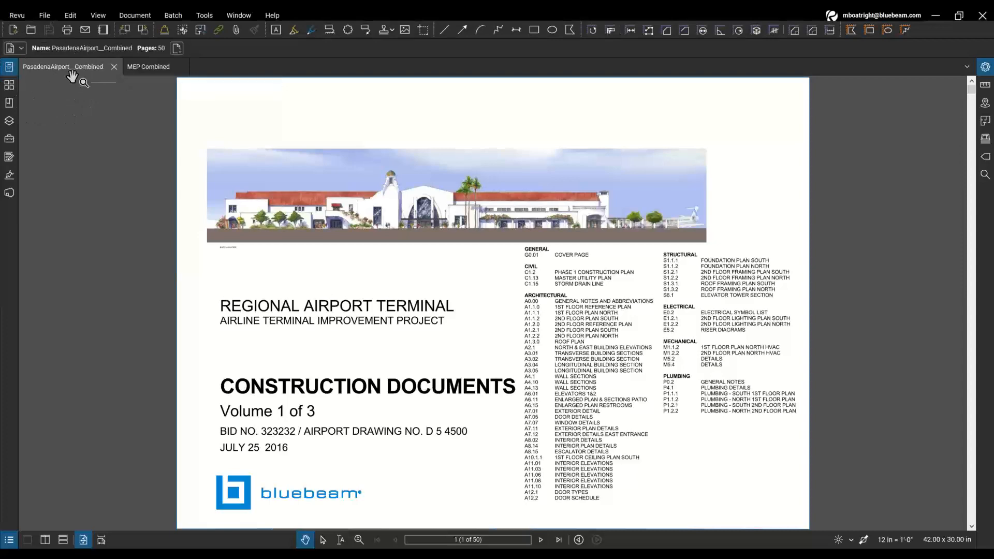
View the MEP Combined drawing set, then return to the PasadenaAirport__Combined document
left_click(159, 70)
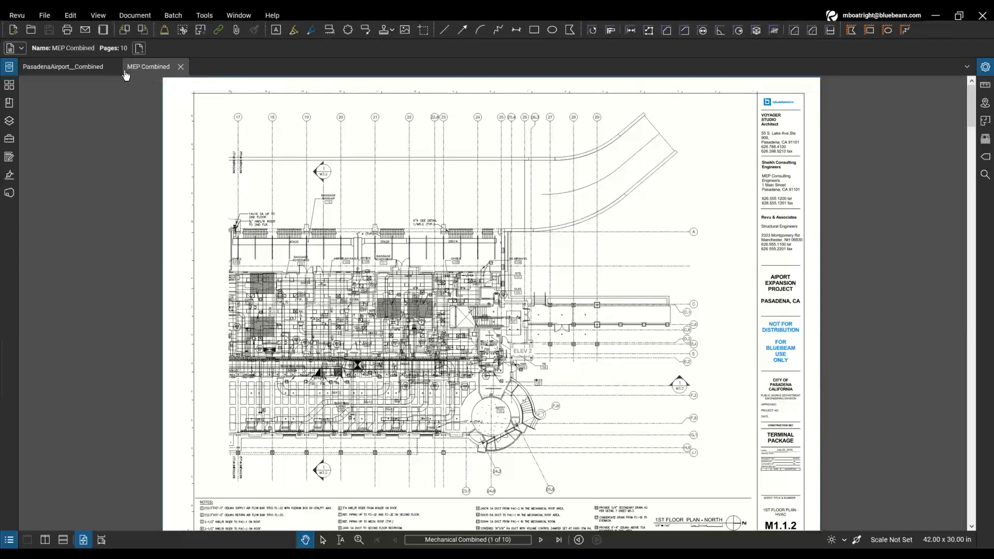
key("ctrl")
key("ctrl")
left_click(79, 67)
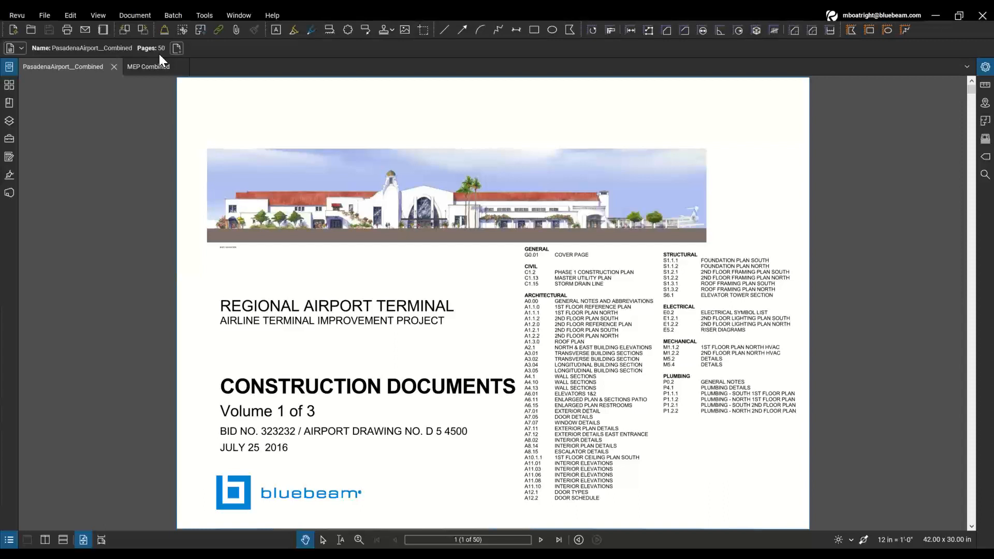
Combine all pages of the two open files, PasadenaAirport__Combined and MEP Combined, into one new PDF
left_click(50, 18)
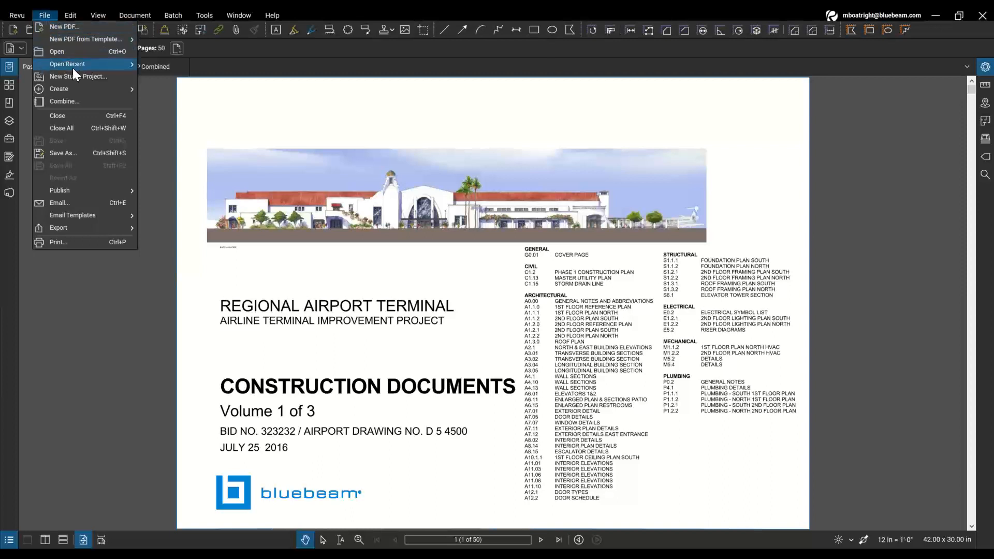
left_click(76, 102)
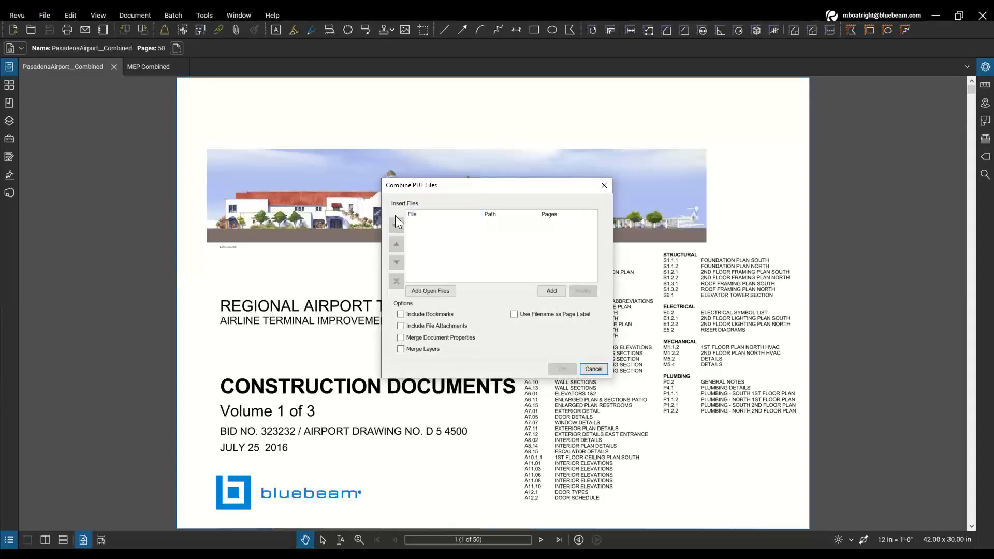
left_click(436, 290)
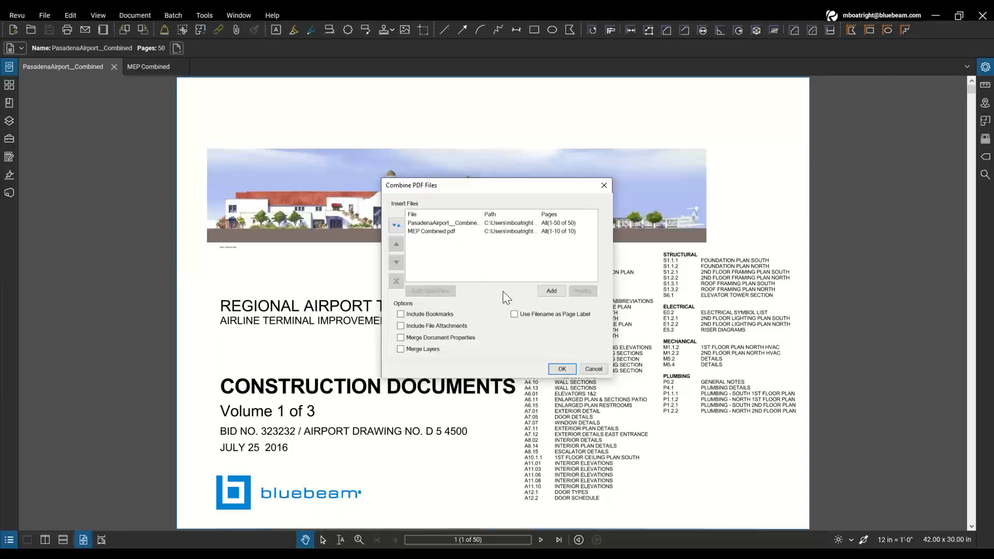
left_click(548, 294)
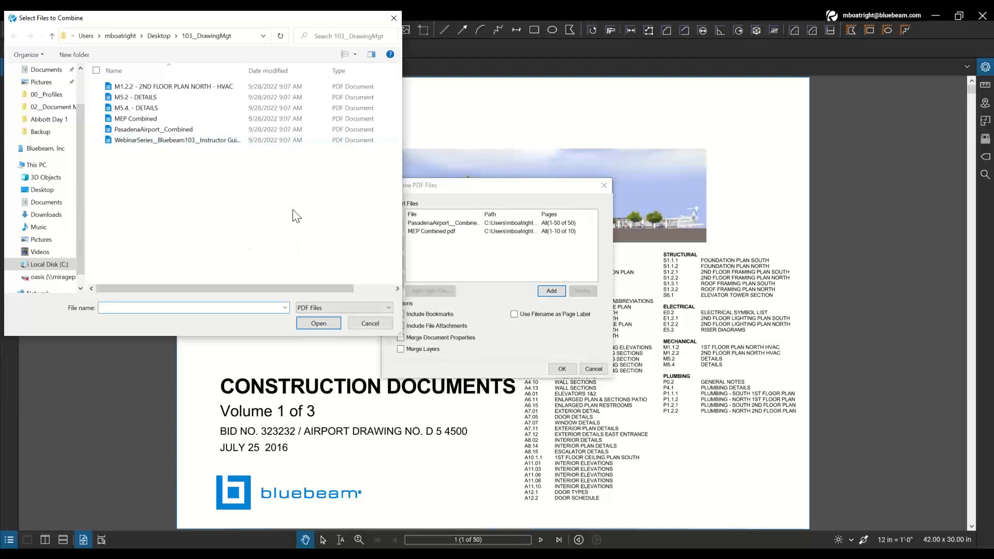
left_click(379, 326)
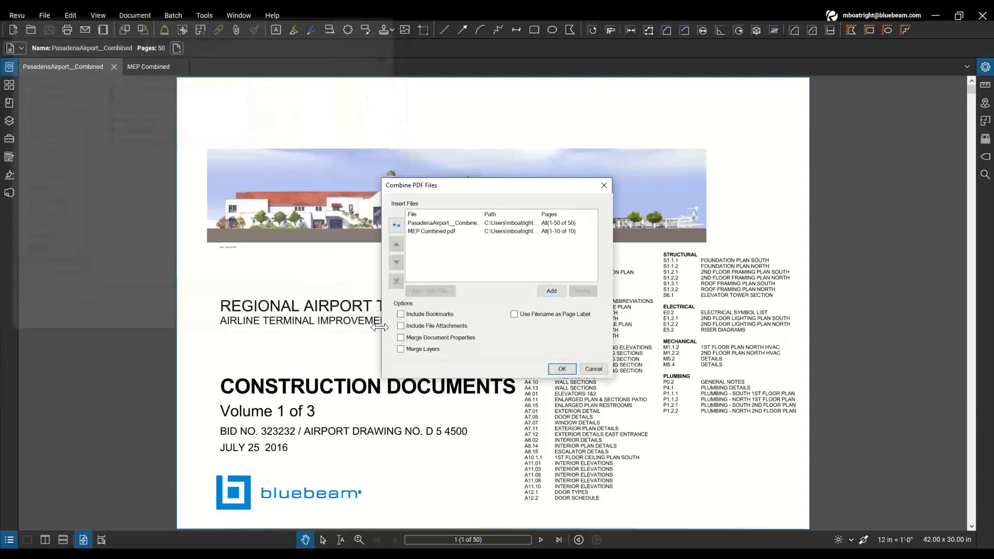
left_click(473, 327)
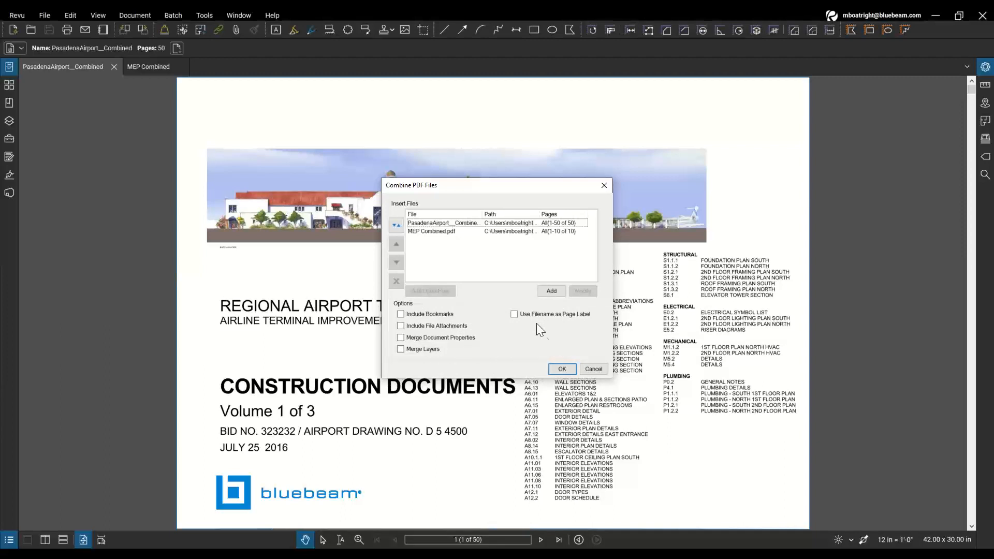
left_click(569, 366)
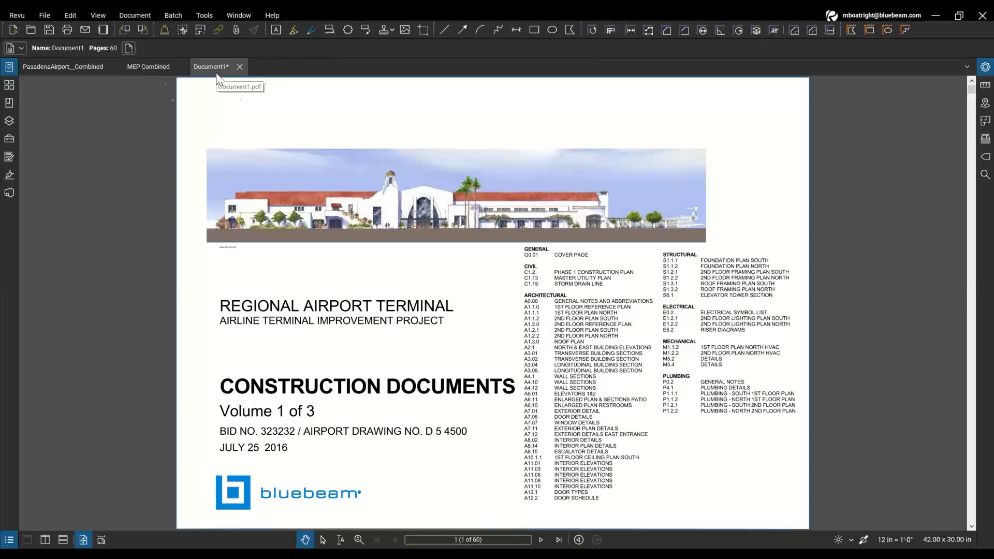
Close the PasadenaAirport__Combined and MEP Combined source files, leaving only the new combined document open
key("ctrl")
key("ctrl")
key("ctrl")
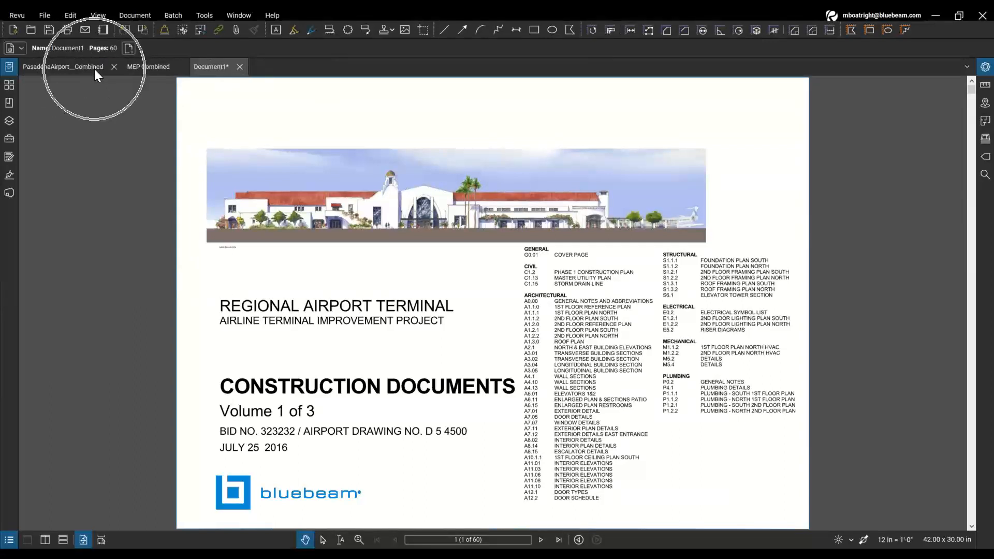
middle_click(94, 68)
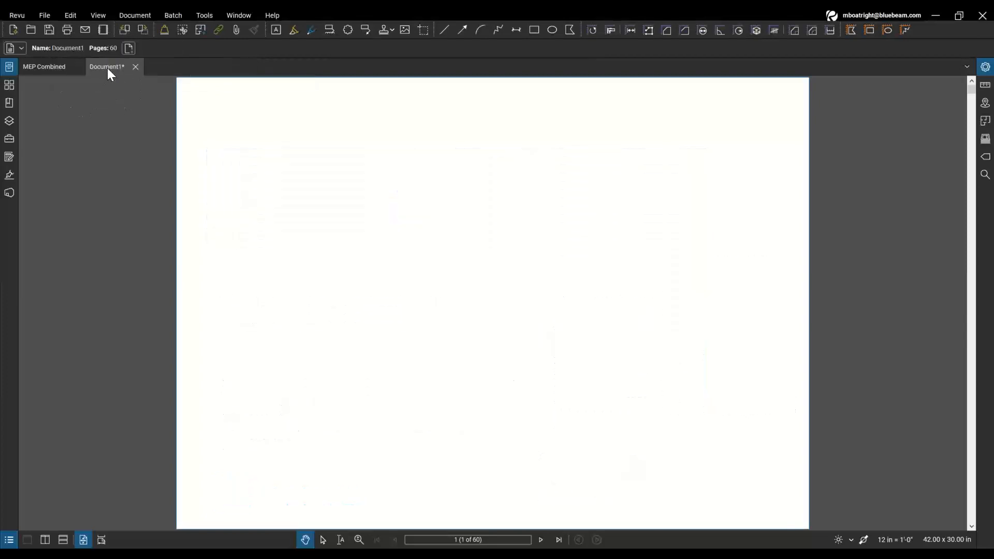
left_click(54, 69)
left_click(77, 72)
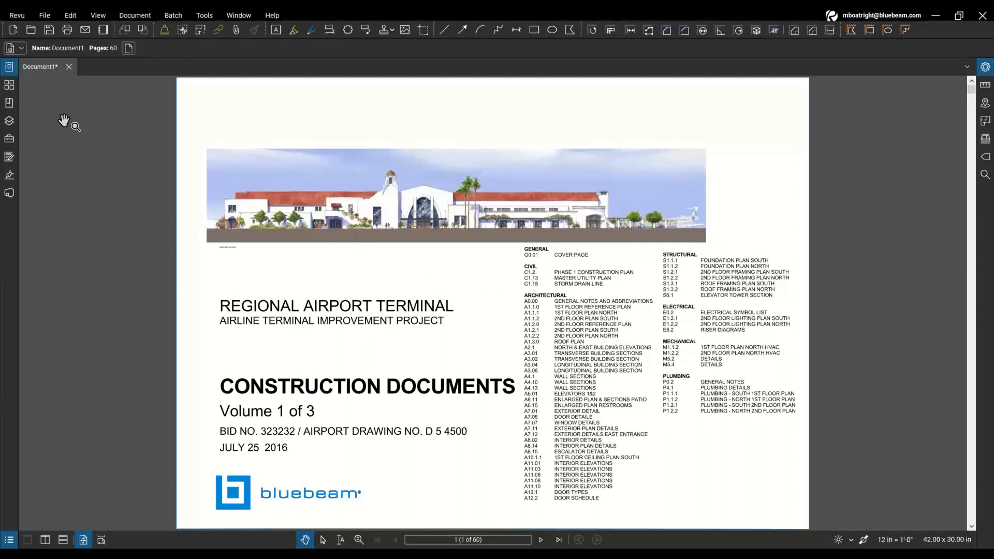
Show the page thumbnails, widen their area, and enlarge them so that three fit per row
left_click(10, 90)
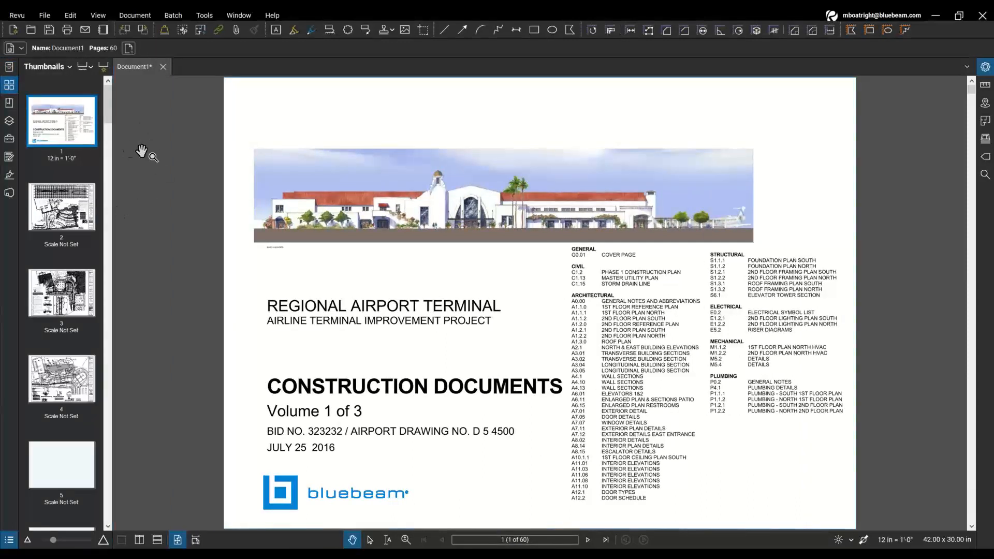
left_click(121, 155)
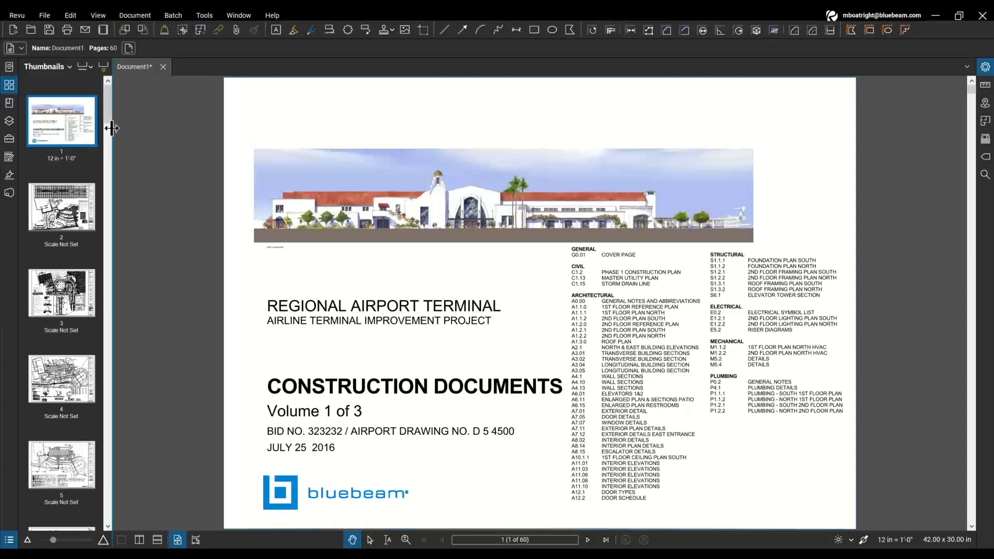
key("ctrl")
left_click_drag(110, 138, 335, 160)
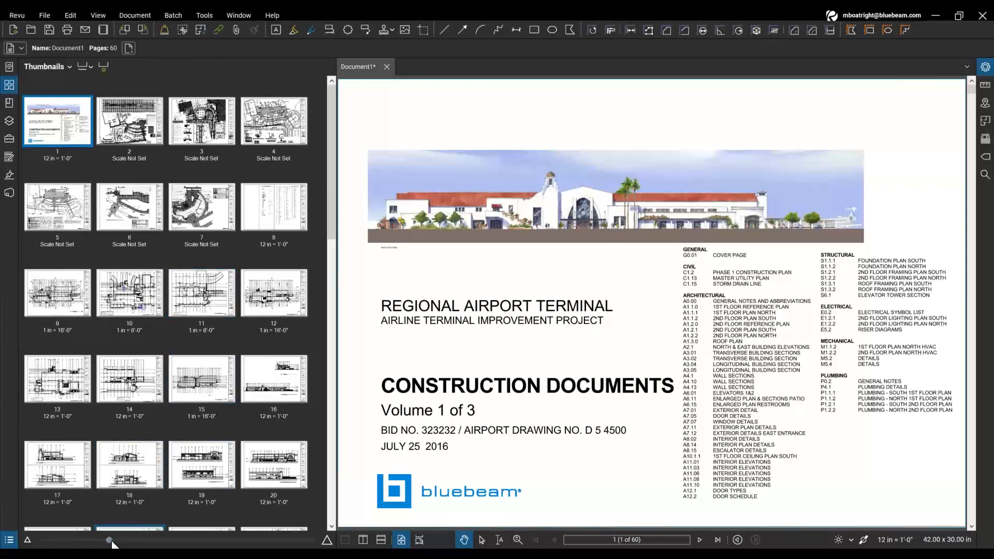
left_click_drag(112, 541, 141, 540)
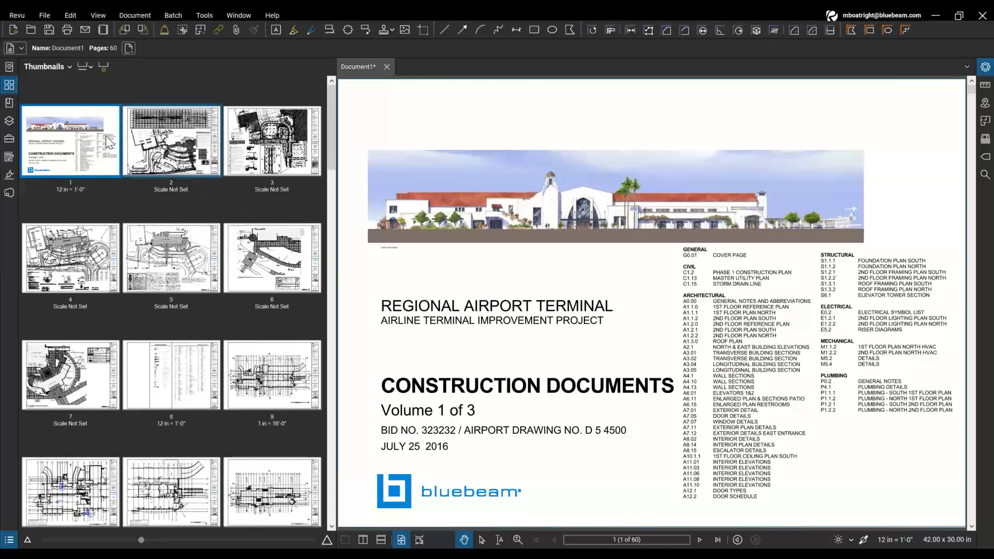
Browse pages 1, 2, 3 and 6 of the combined document through their thumbnails
left_click(91, 136)
left_click(200, 142)
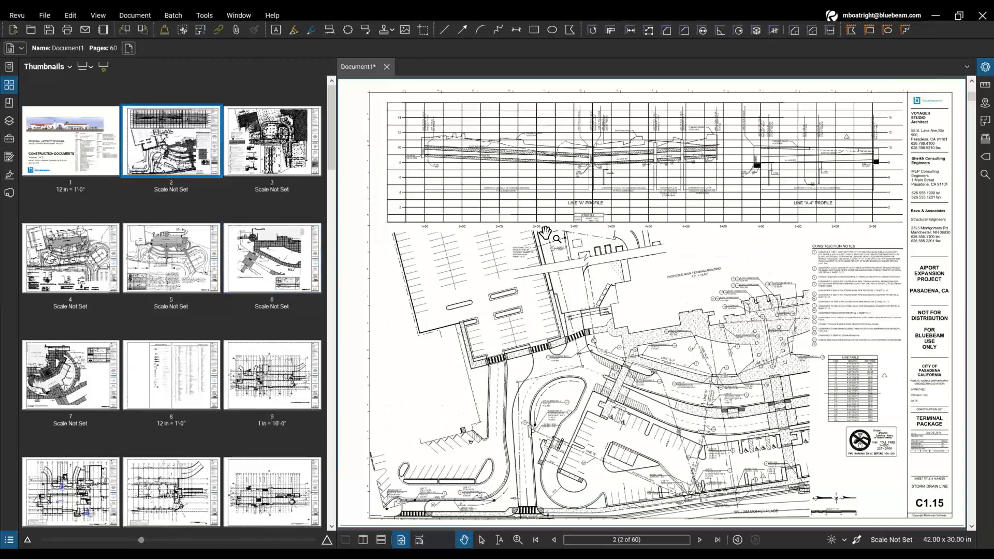
left_click(254, 161)
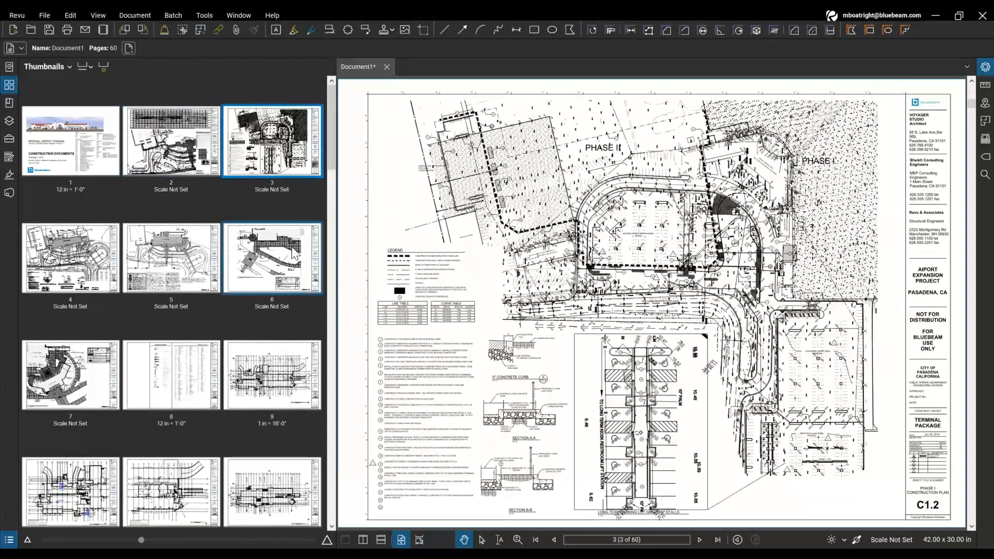
left_click(291, 247)
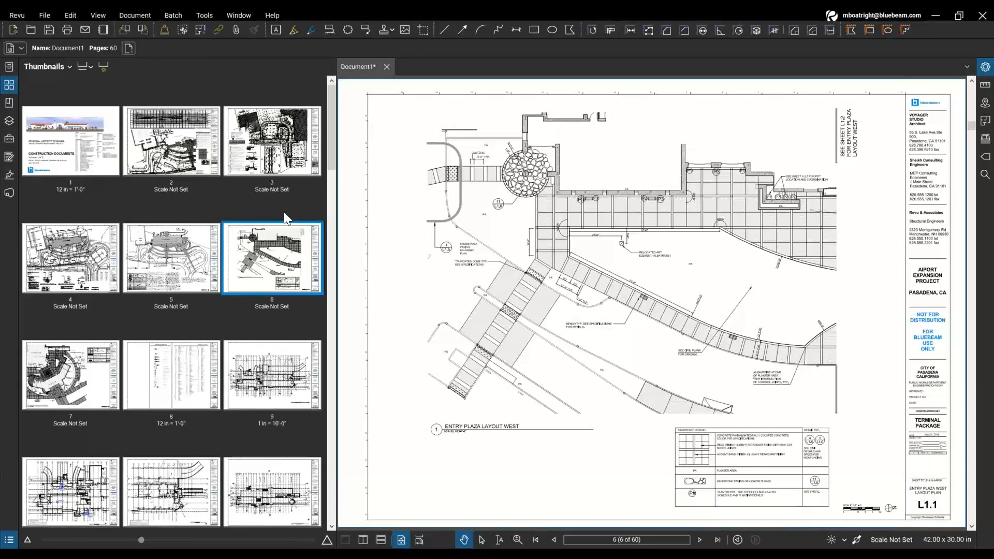
left_click(275, 184)
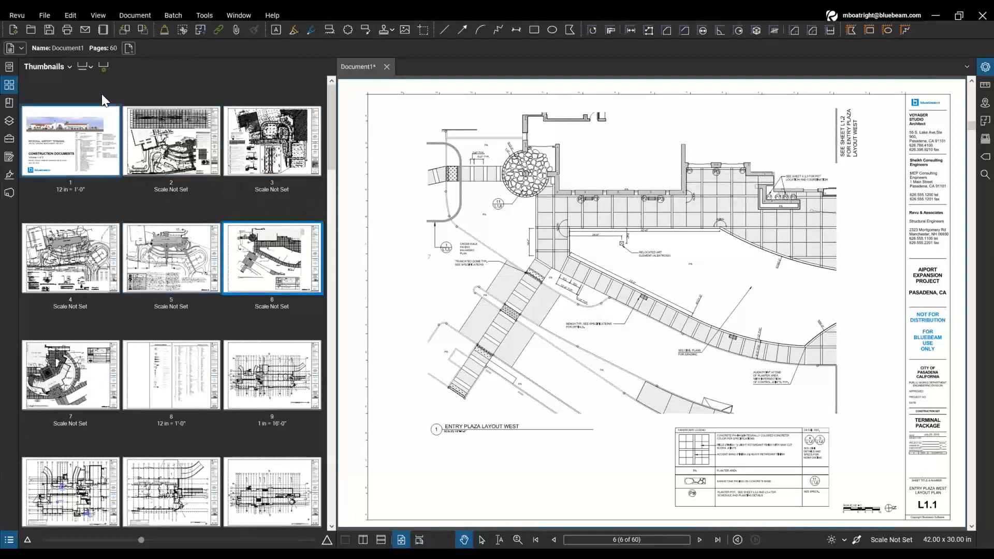
Hide the page scale beneath the thumbnails, keeping only the page labels
key("ctrl")
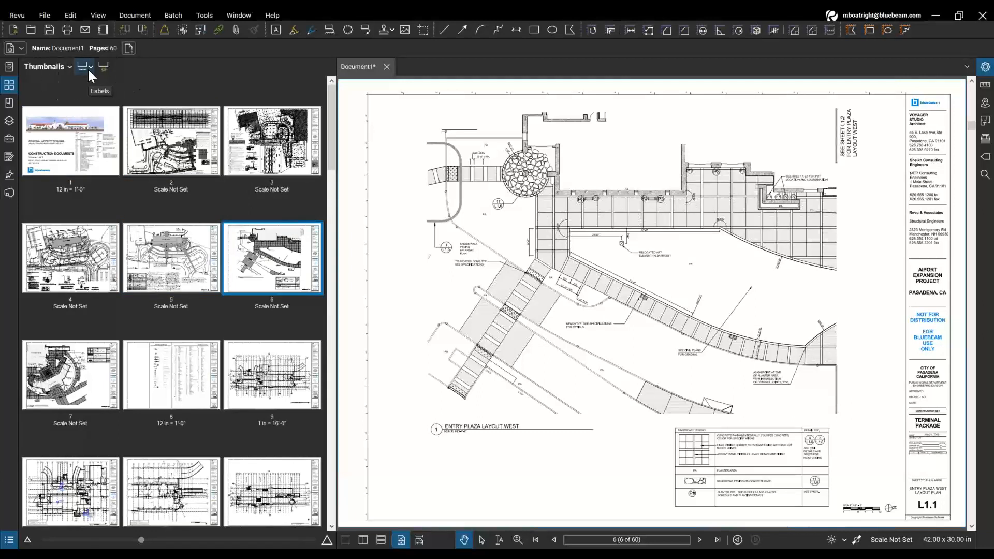
left_click(88, 69)
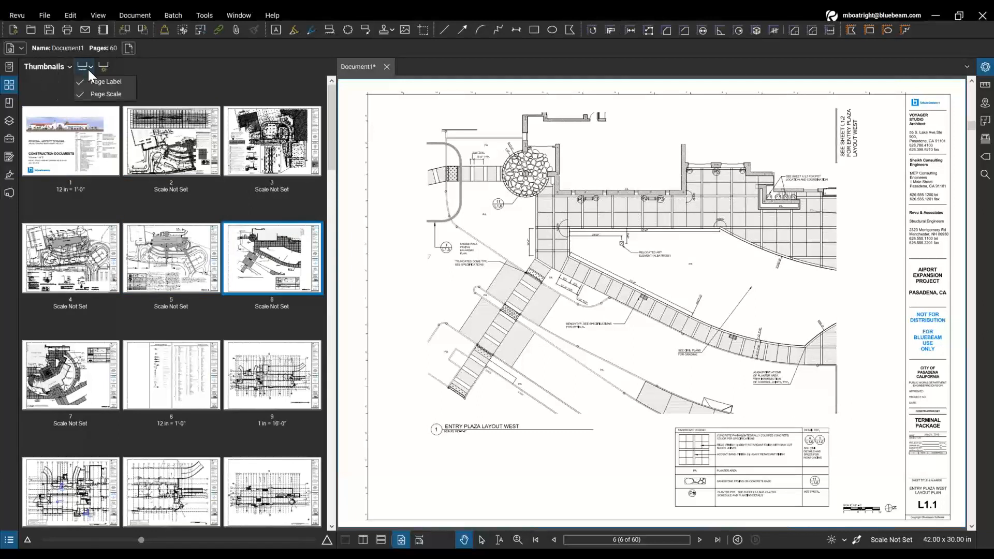
left_click(113, 94)
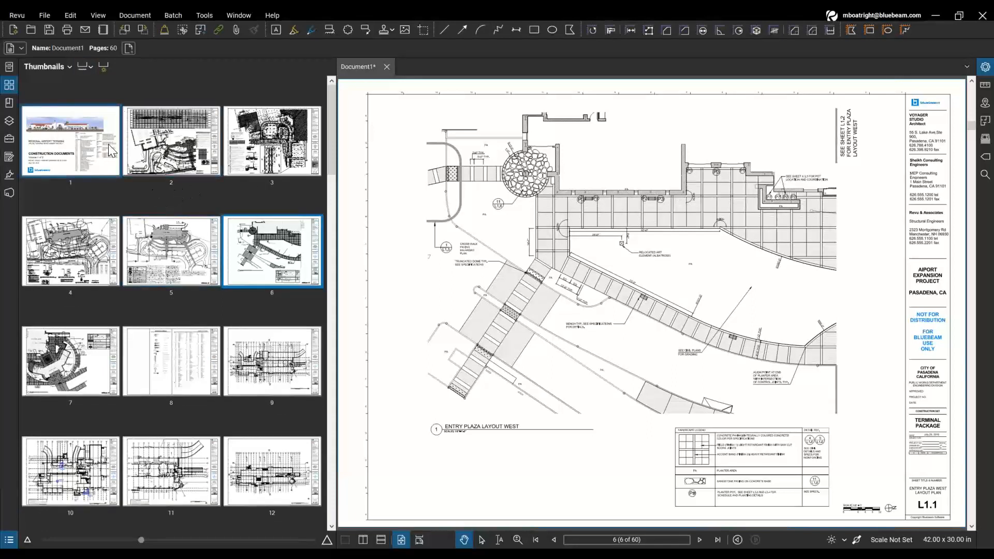
Examine the thumbnail page labels, comparing the first pages with the mechanical, plumbing and electrical sheets after page 50, and return to the start
key("ctrl")
left_click(72, 158)
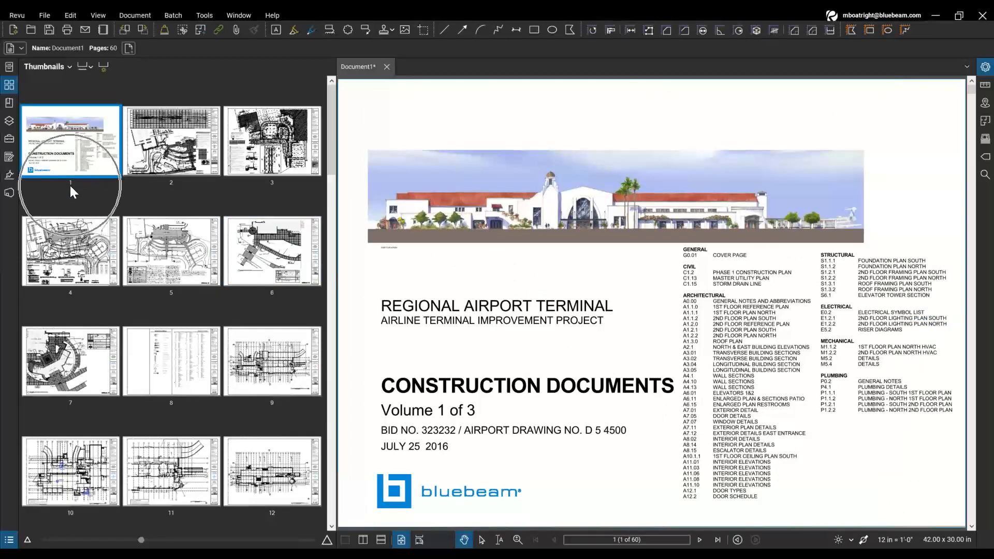
left_click(176, 181, "ctrl")
left_click(277, 182, "ctrl")
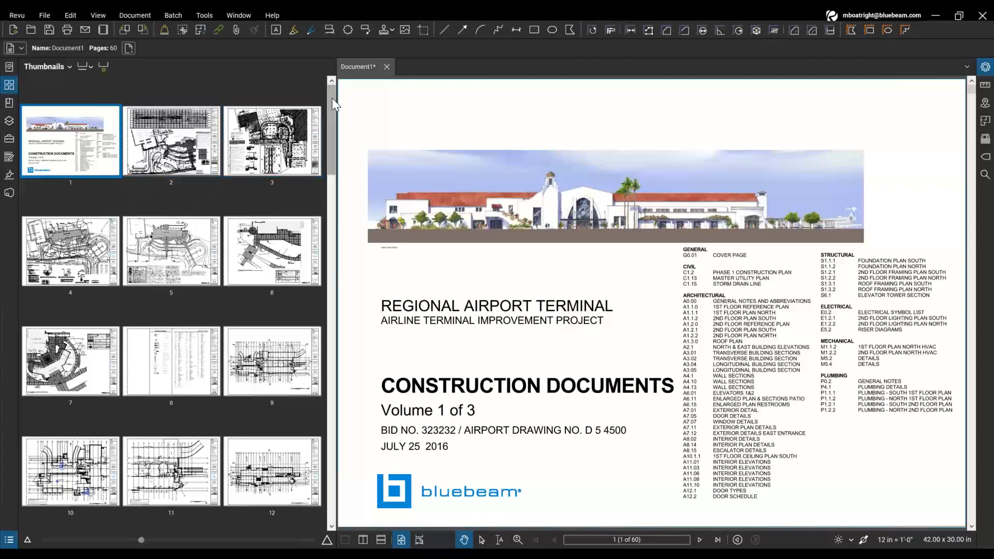
left_click_drag(331, 98, 362, 441)
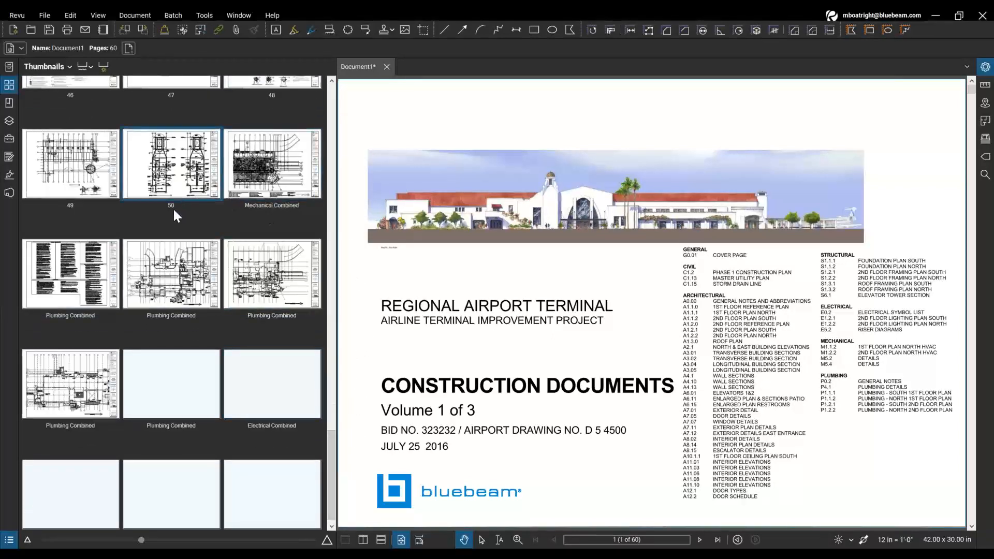
left_click(278, 207)
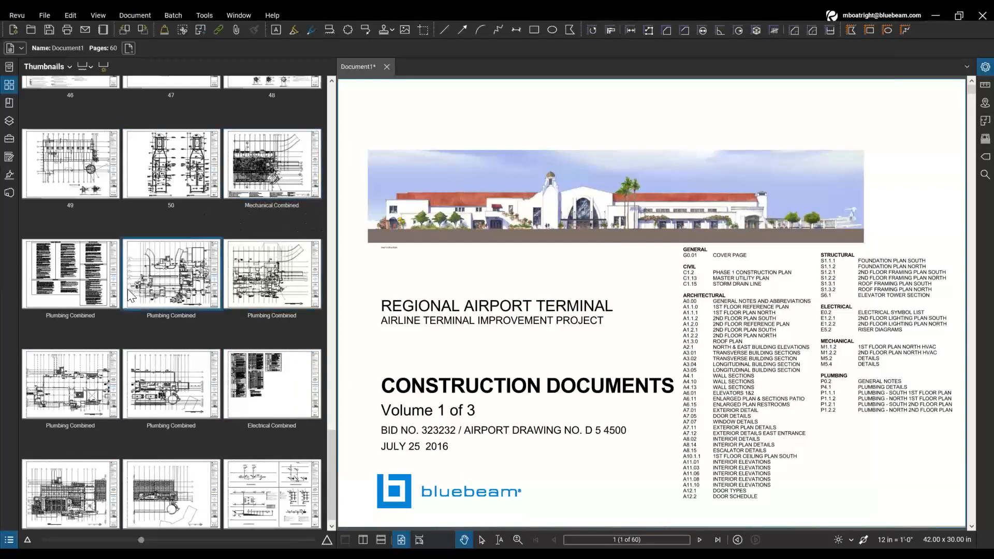
left_click(77, 318)
left_click(193, 327)
left_click(171, 207)
scroll(172, 210, "up", 15)
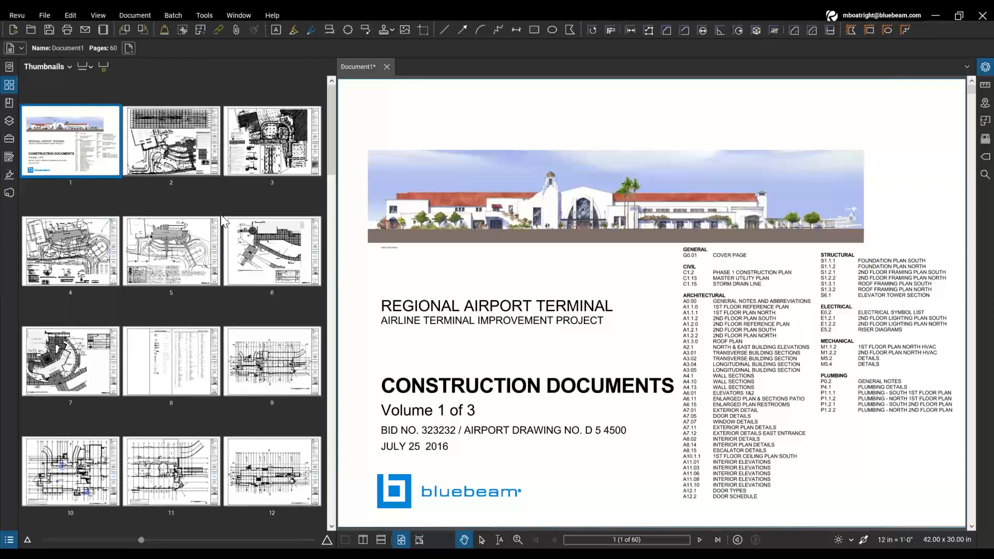
Open page 6 and zoom in on the sheet title and number in its title block
left_click(173, 184)
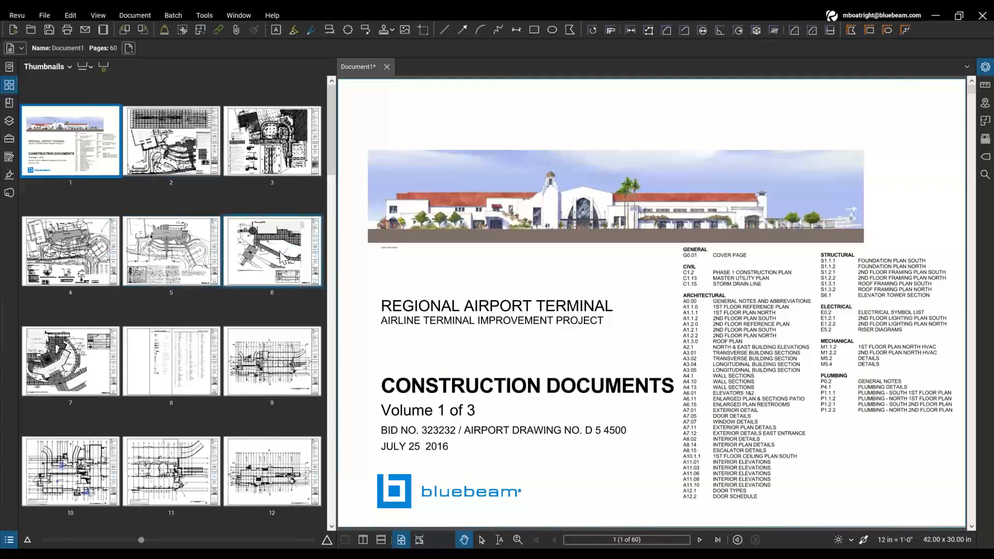
left_click(291, 268)
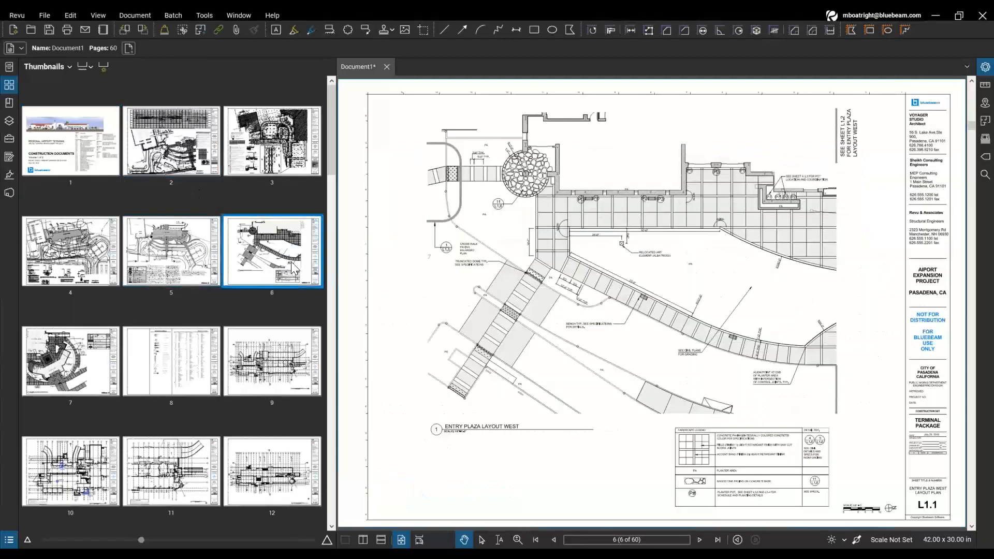
left_click(938, 503)
scroll(937, 503, "up", 1)
right_click(936, 502)
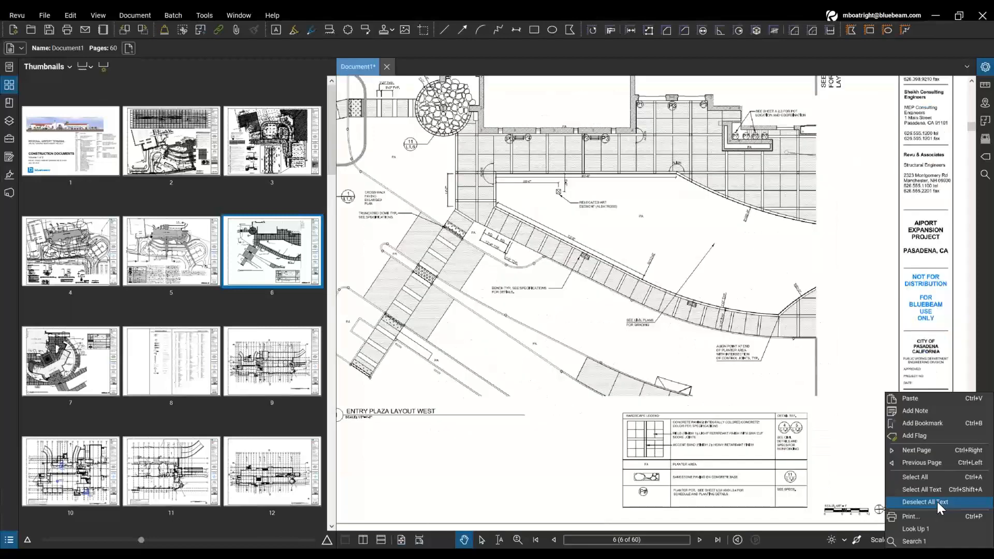
key("Escape")
scroll(941, 487, "up", 8)
mouse_move(941, 487)
left_mouse_down()
mouse_move(810, 401)
mouse_move(818, 351)
mouse_move(731, 349)
left_mouse_up()
scroll(808, 352, "up", 2)
left_click(699, 207)
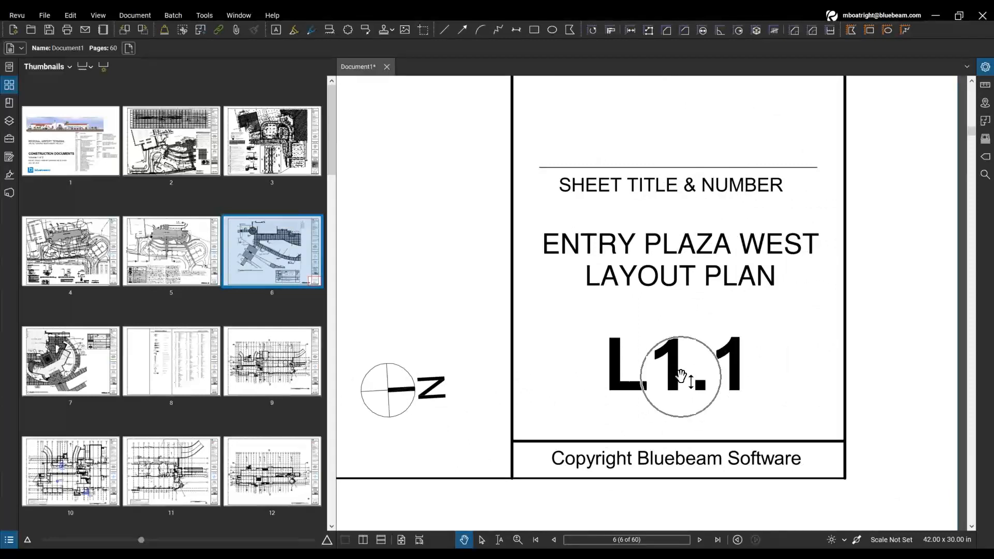
left_click(682, 376)
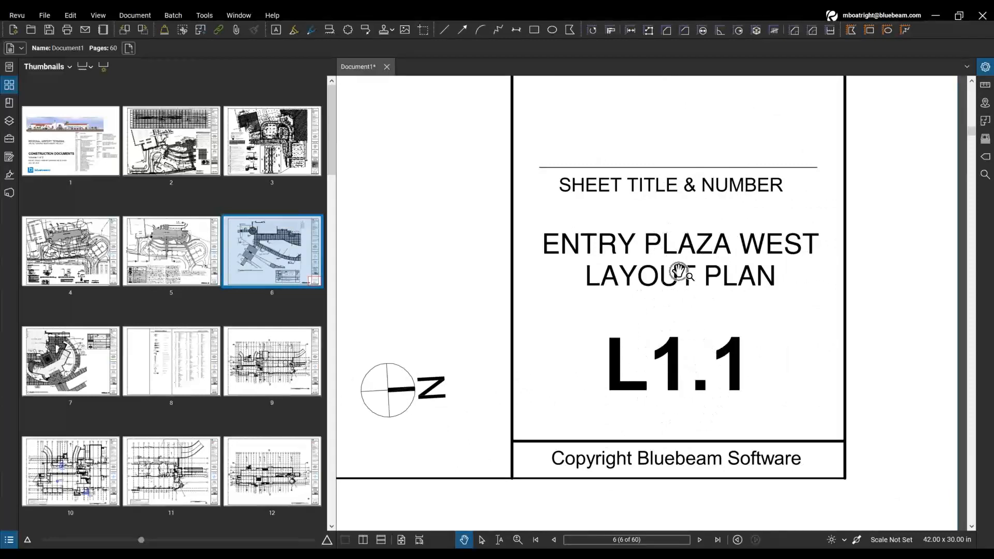
Compare the same title-block area on pages 9 and 12
left_click(305, 362)
left_click(681, 290)
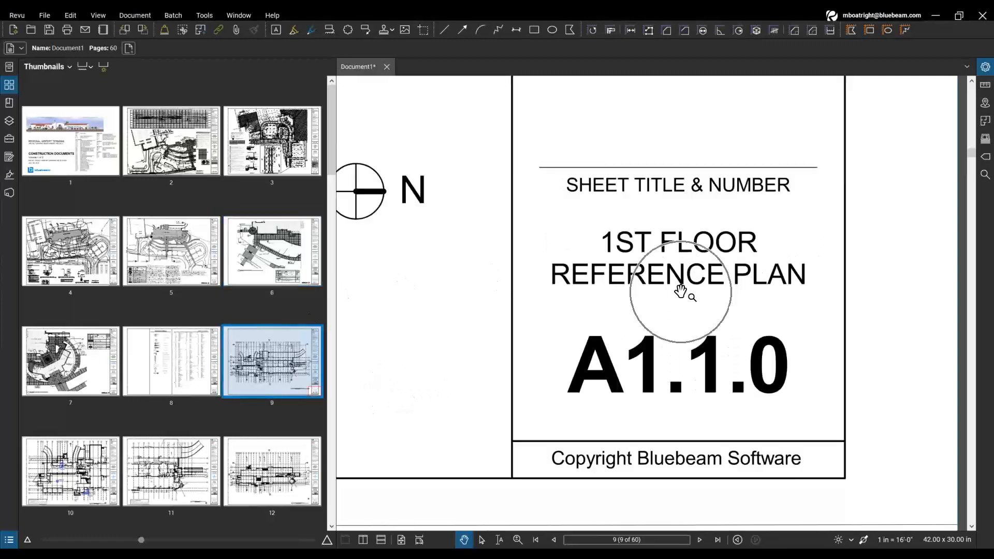
left_click(304, 457)
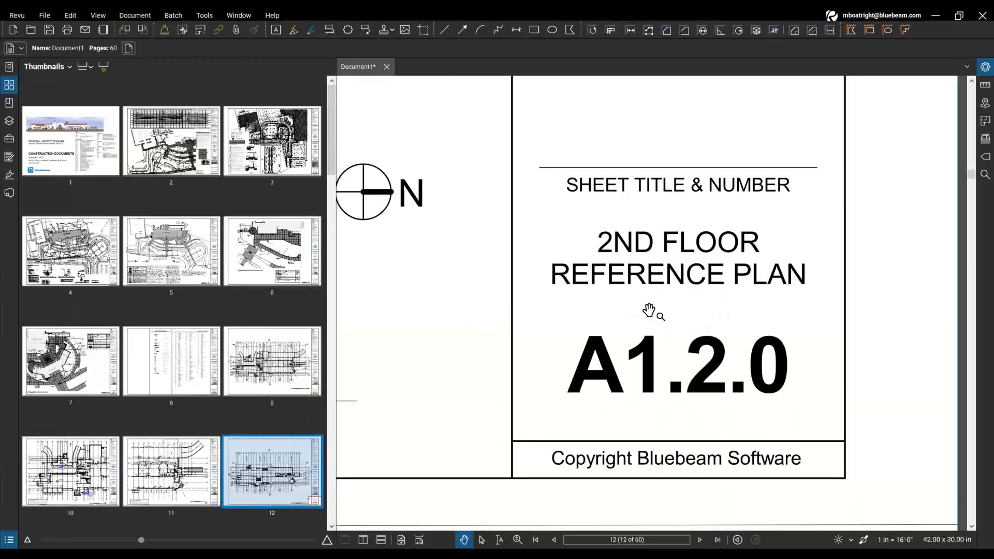
left_click(675, 316)
key("ctrl")
key("ctrl")
key("ctrl")
Set up page label creation from a page region, with all pages (1 - 60) as the range
left_click(105, 68)
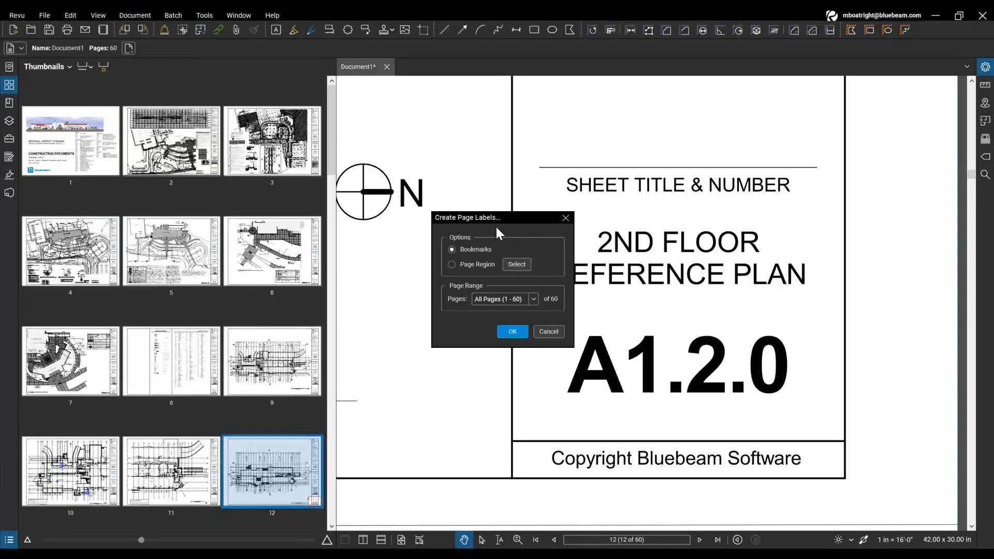
left_click(483, 265)
left_click(510, 303)
left_click(665, 304)
left_click(534, 298)
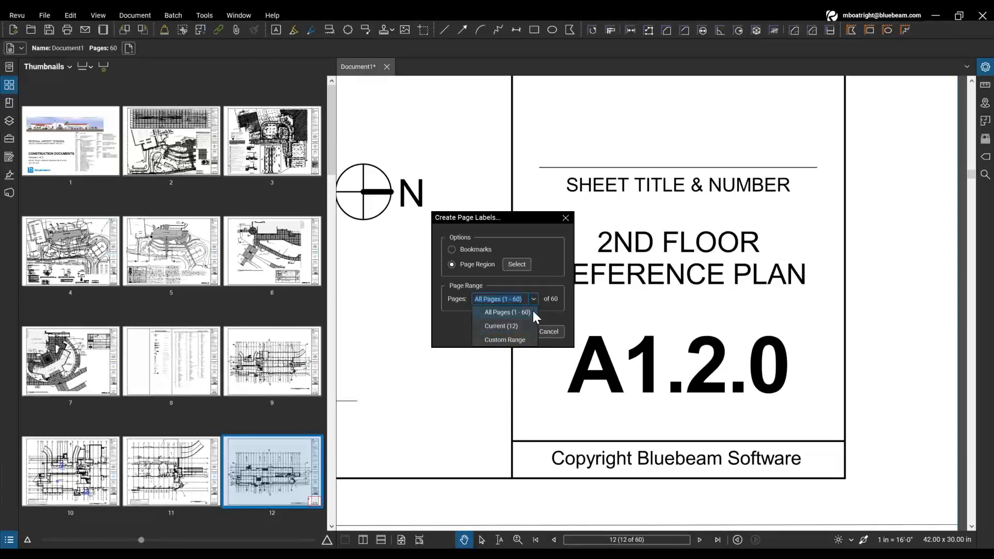
left_click(545, 267)
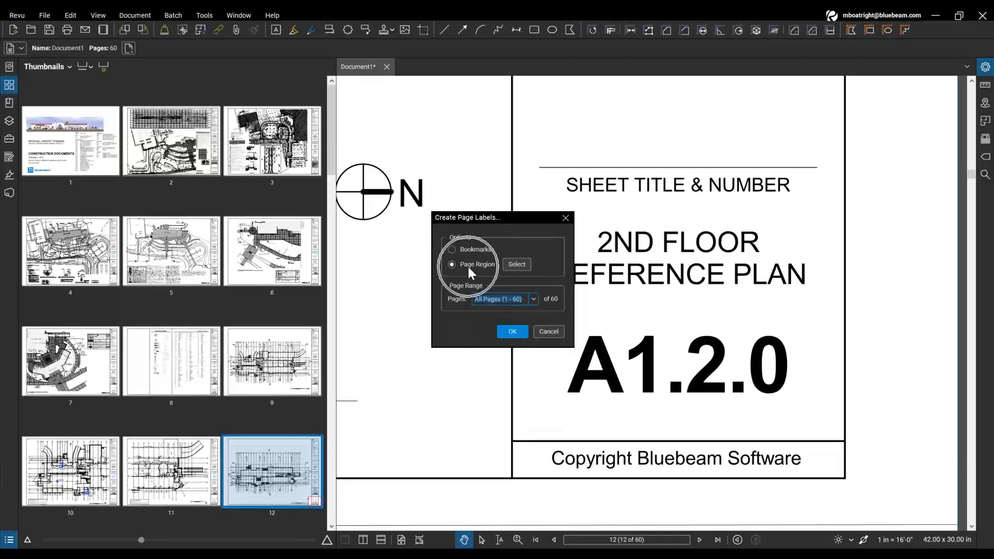
Define the first label region as a box around the sheet number in page 12's title block and check its preview
left_click(517, 265)
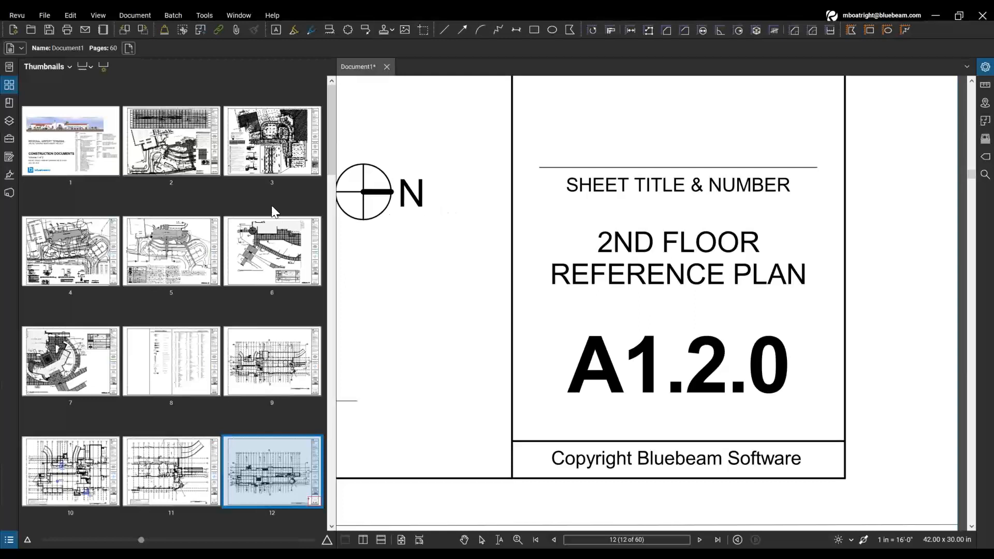
key("ctrl")
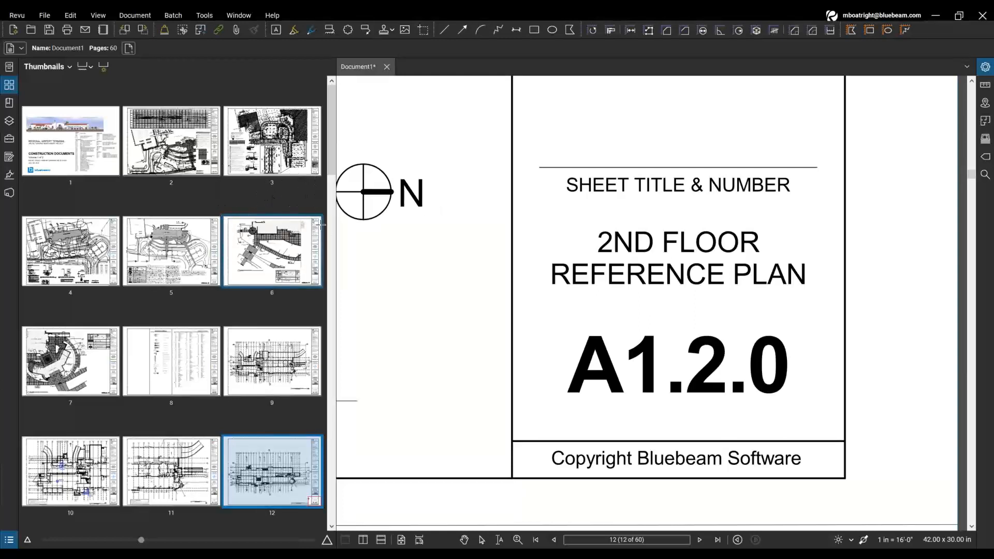
key("ctrl")
left_click(522, 312)
left_click_drag(522, 311, 836, 416)
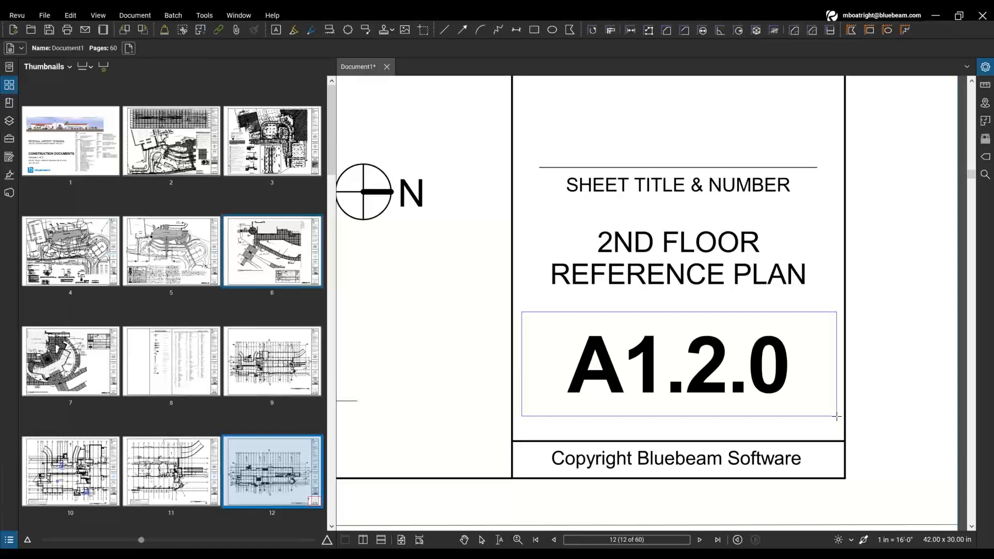
mouse_move(837, 416)
left_mouse_down()
mouse_move(800, 396)
mouse_move(830, 415)
left_mouse_up()
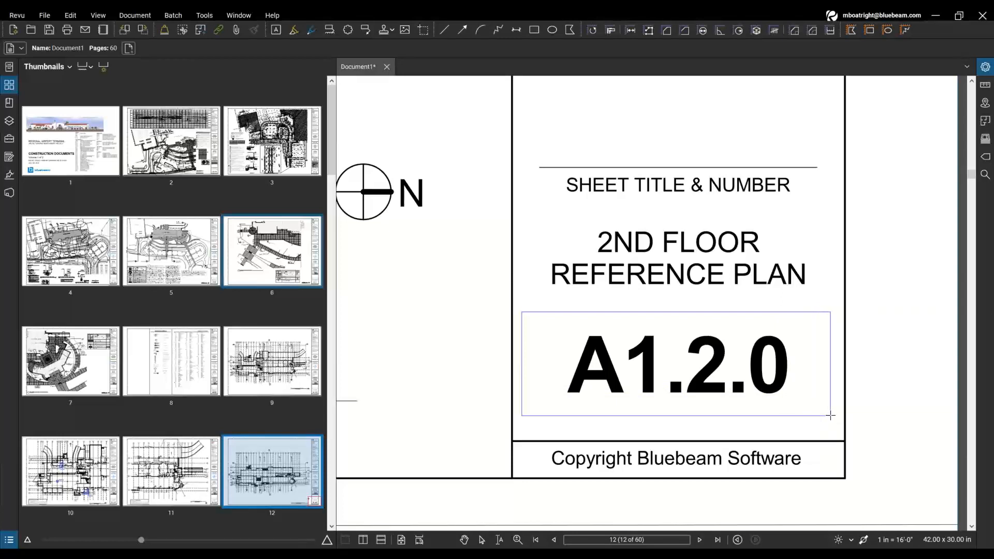
left_click_drag(830, 416, 830, 415)
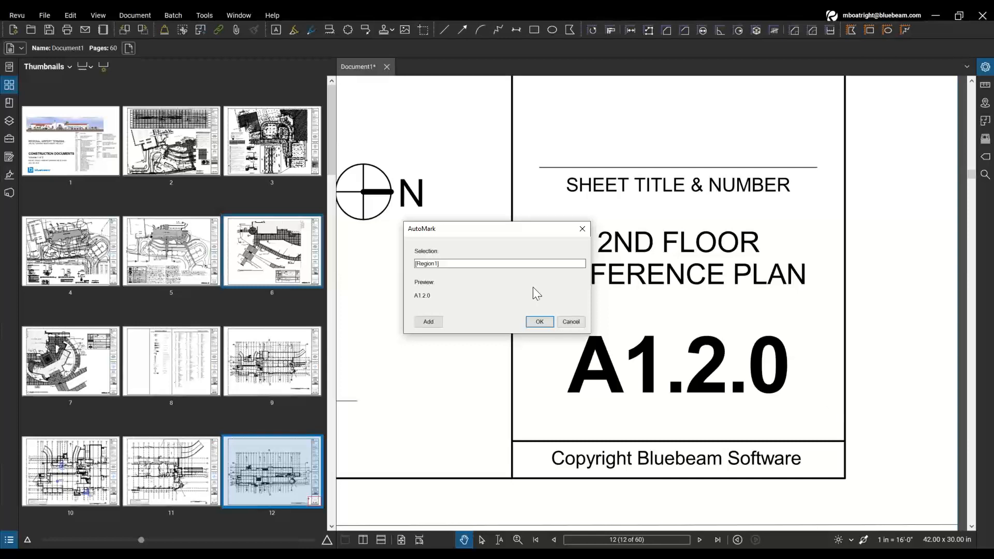
left_click(439, 269)
left_click(429, 304)
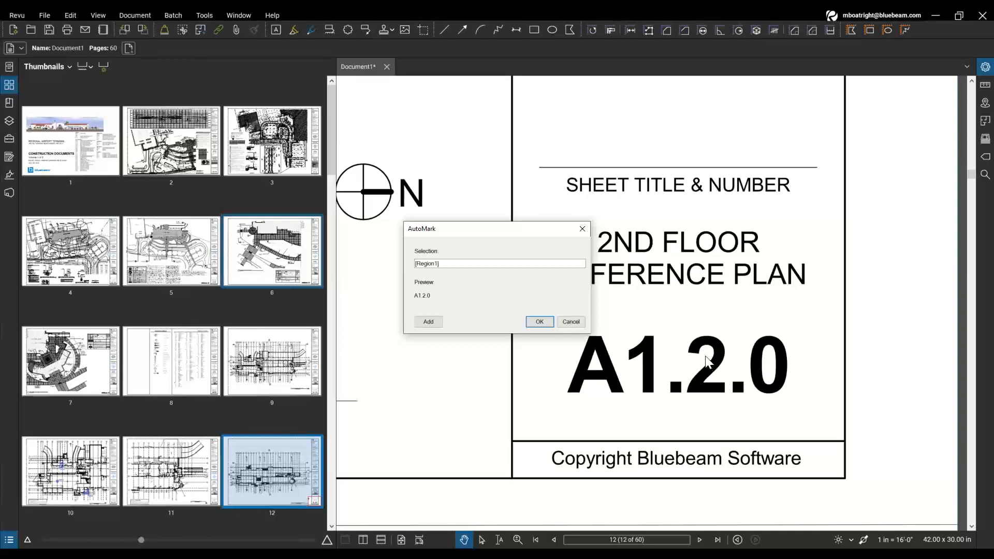
key("ctrl")
key("ctrl")
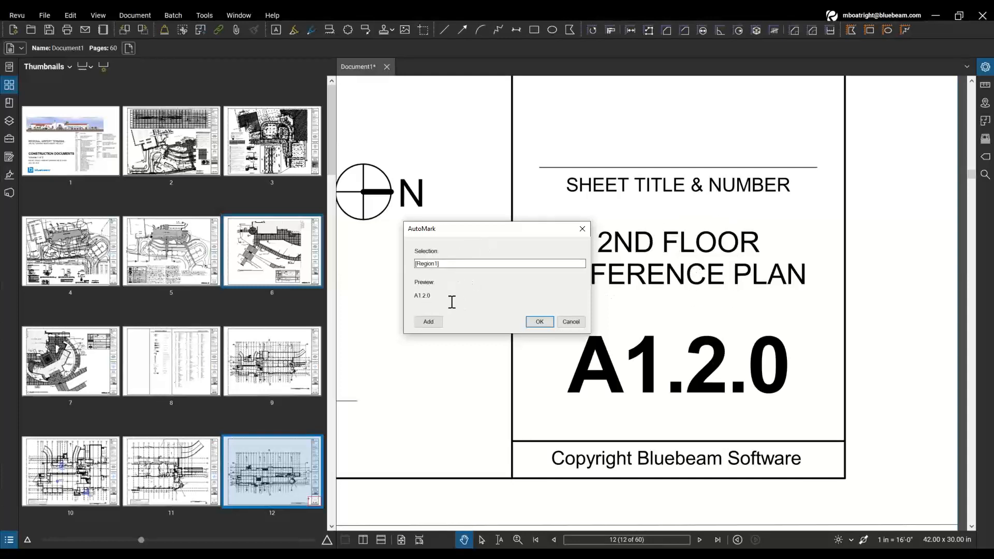
Append a " - " separator and add a second label region around the sheet title, then check the combined preview
left_click(448, 264)
left_click(428, 322)
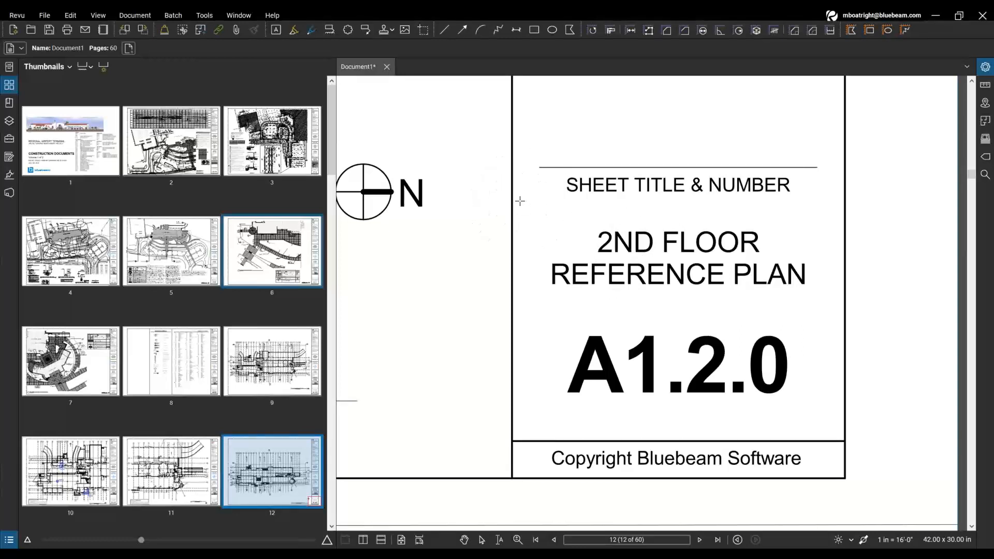
left_click_drag(519, 201, 837, 315)
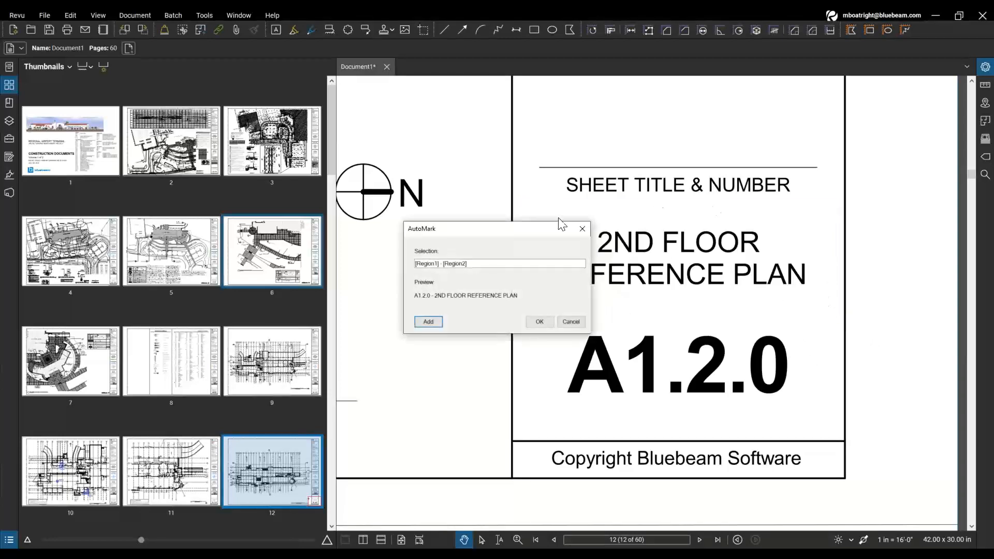
key("ctrl")
key("ctrl")
key("ctrl")
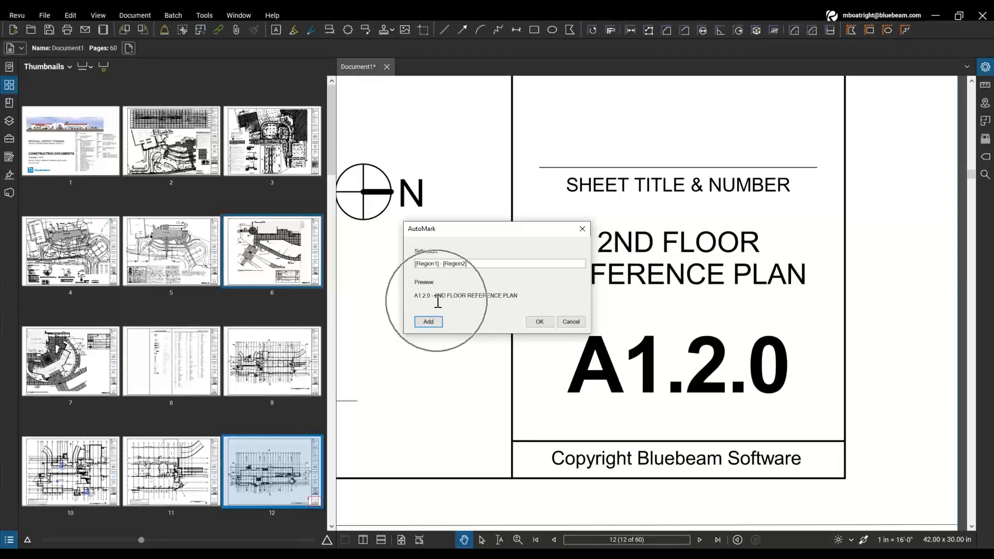
key("ctrl")
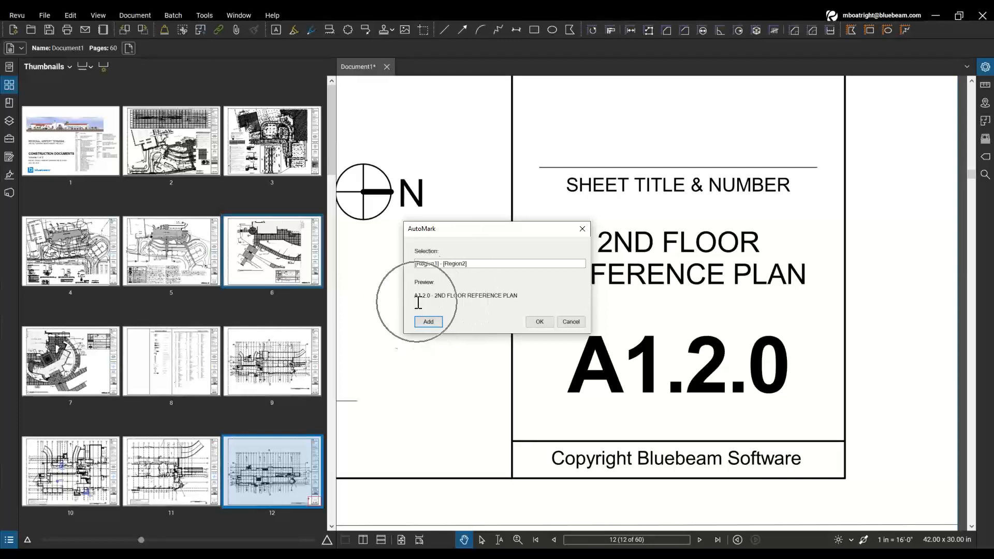
key("ctrl")
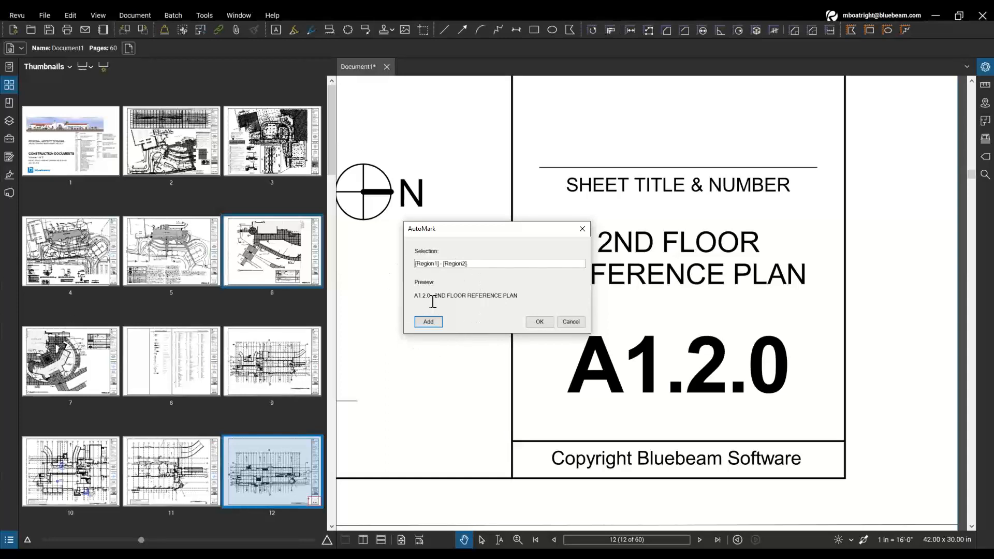
key("ctrl")
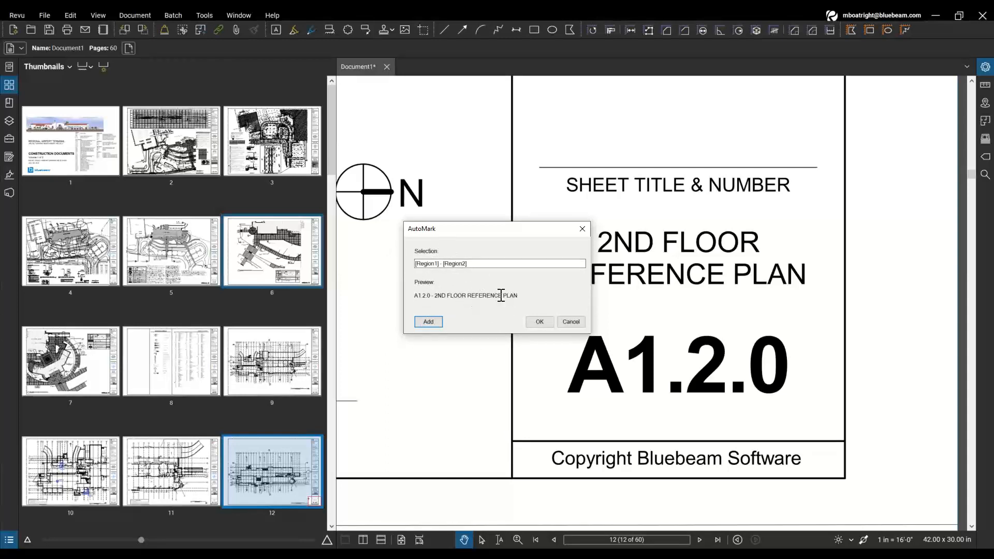
Accept the two-region selection and generate the page labels for all pages
left_click(540, 322)
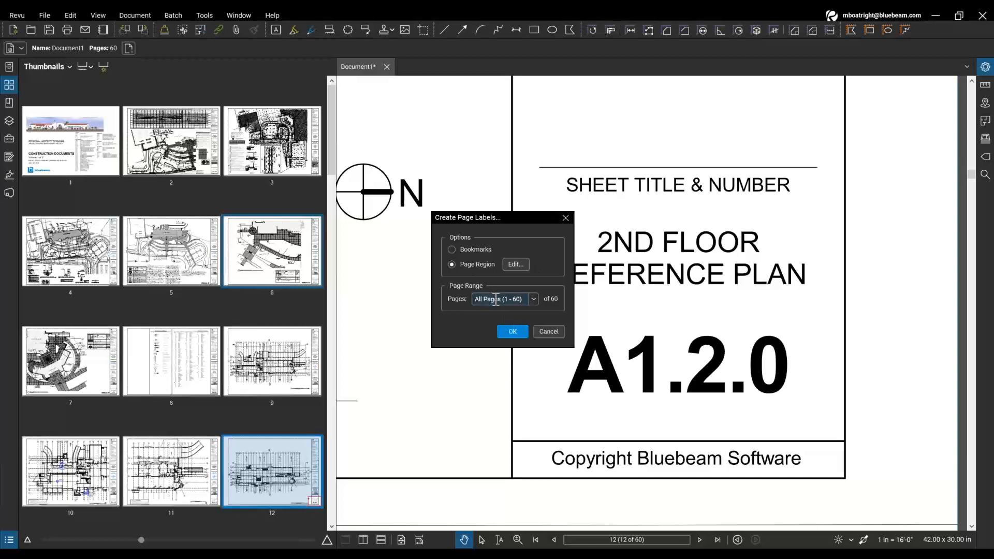
left_click(513, 332)
left_click(514, 331)
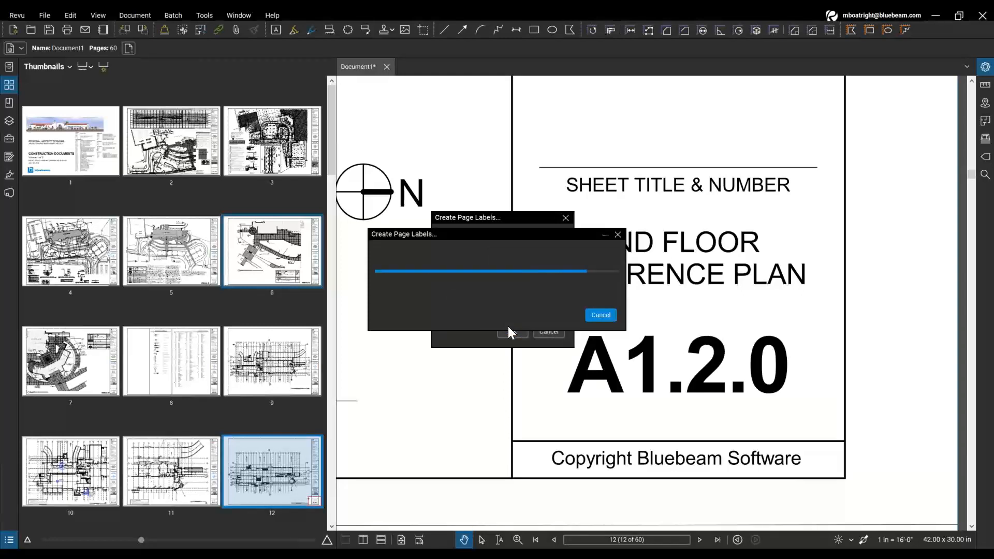
Examine the new thumbnail labels and compare the second page's label with the sheet title and number in its title block
key("ctrl")
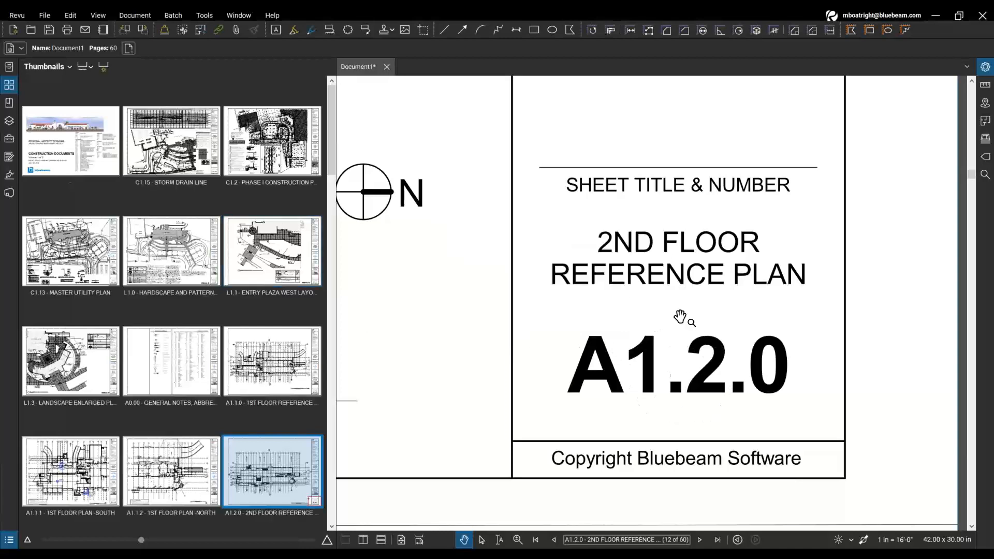
key("ctrl")
key("ctrl")
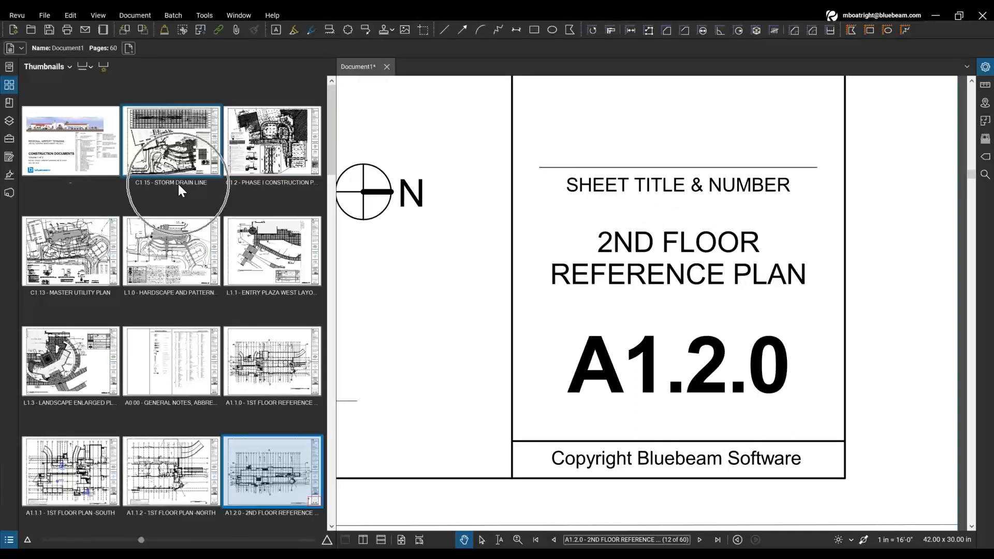
key("ctrl")
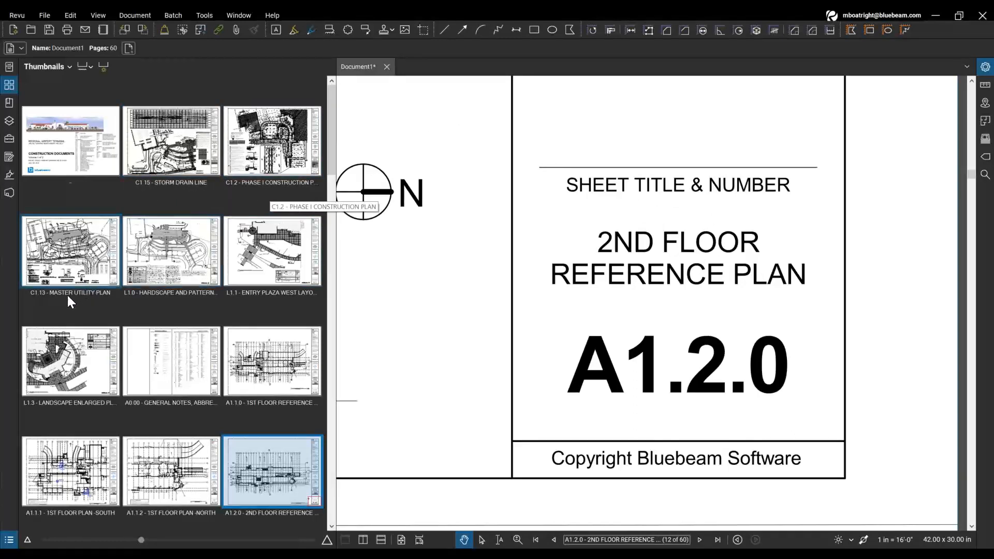
key("ctrl")
key("ctrl")
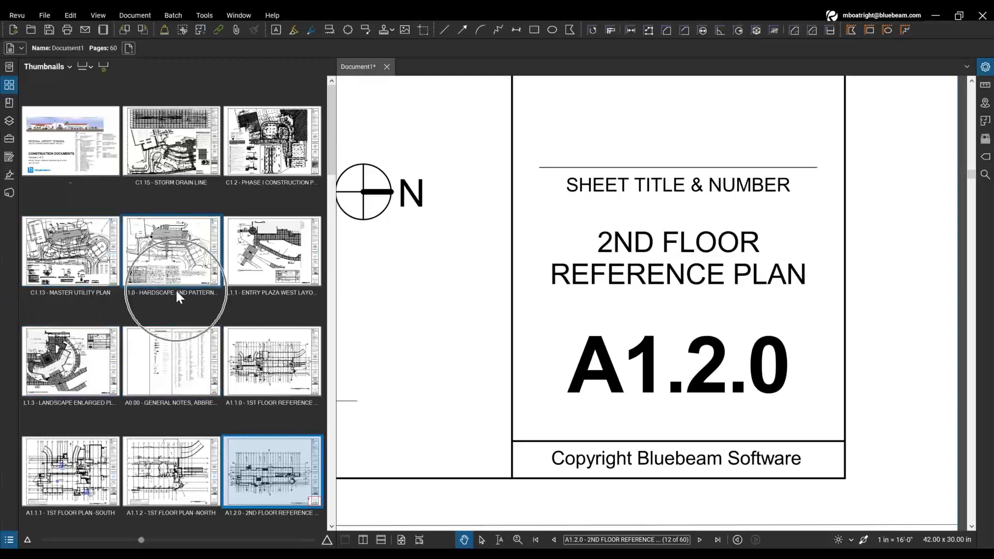
left_click(175, 154)
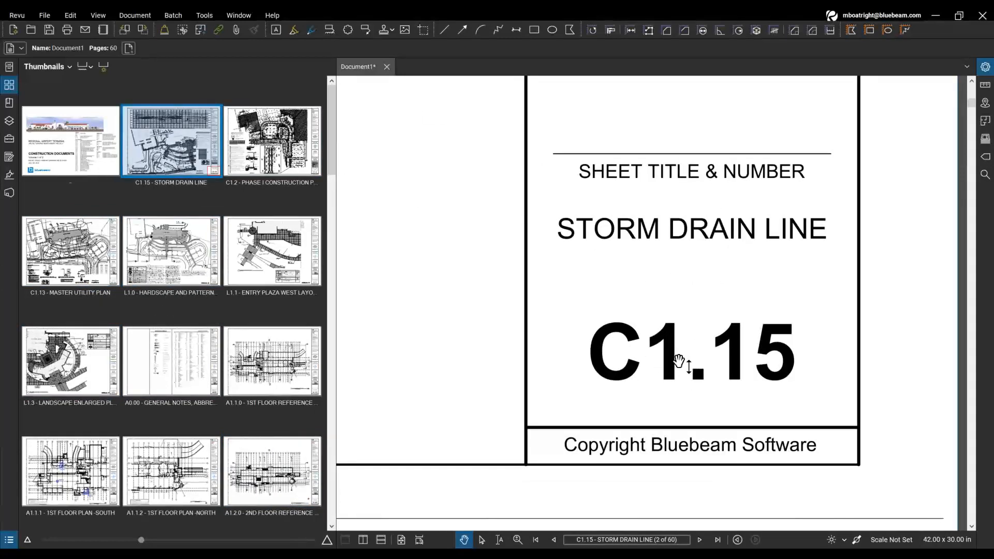
key("ctrl")
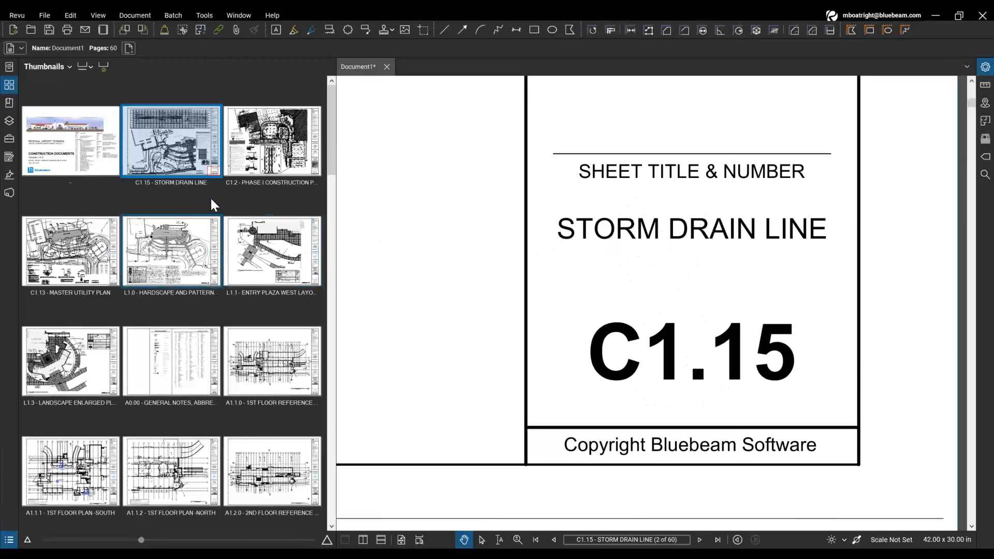
key("ctrl")
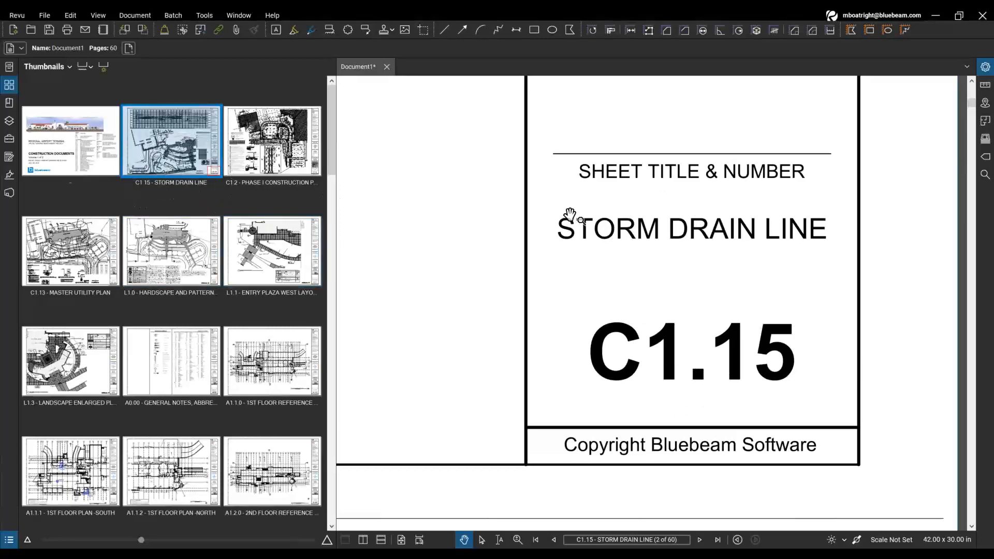
Fit the whole page in the view and open the cover page to check its label
key("ctrl+0")
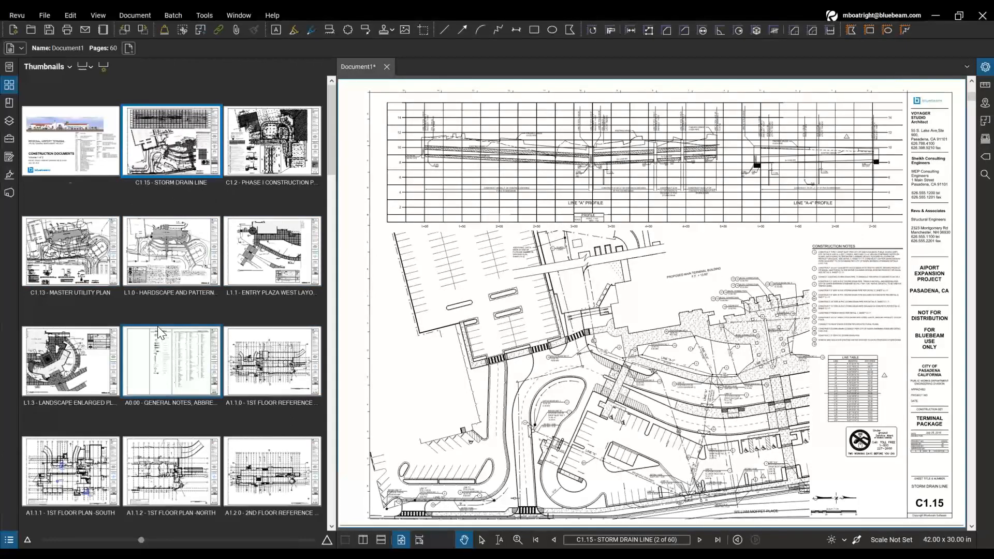
left_click(73, 150)
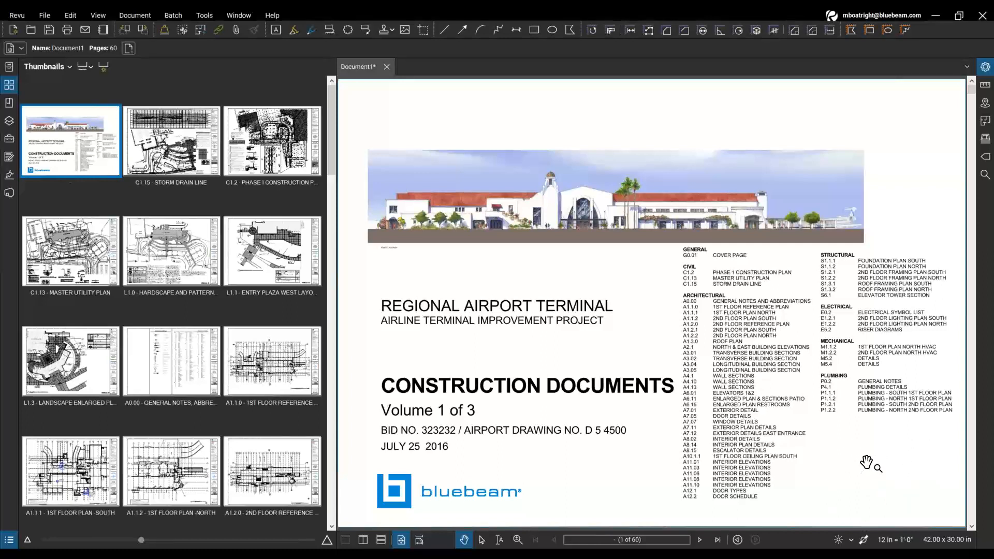
left_click(73, 183)
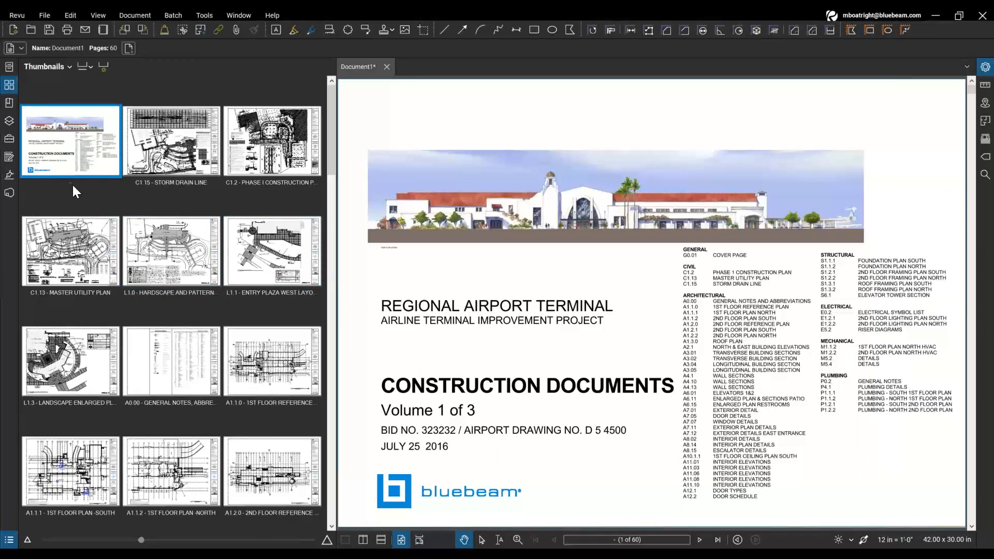
Rename the cover page's label to "G0.01 - COVER PAGE"
left_click(70, 184)
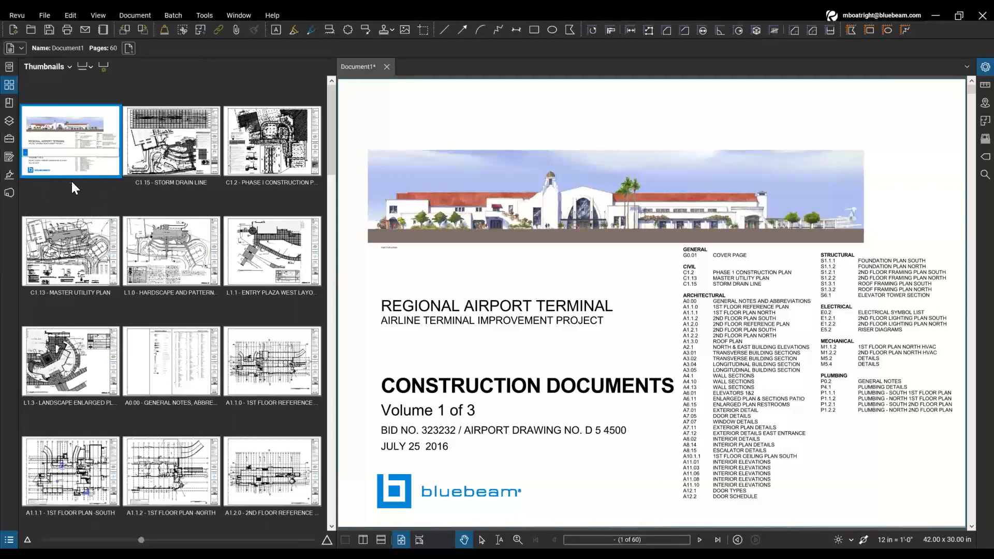
left_click(50, 151)
left_click(27, 154)
type("G0.01 - COVER PAGE")
key("Return")
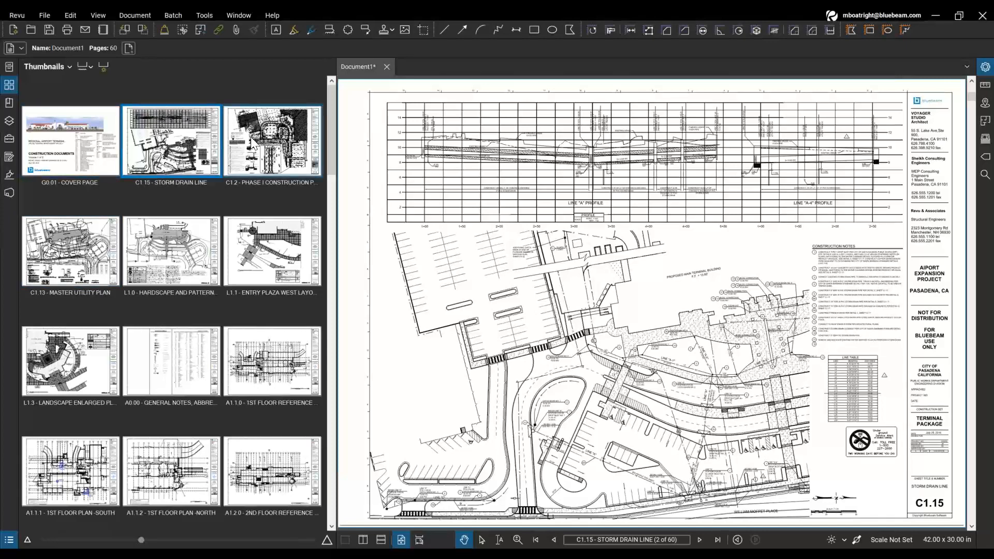
Find the foundation plan south page and remove the duplicated sheet number so its label reads "S1.1.1 - FOUNDATION PLAN SOUTH"
left_click_drag(331, 101, 332, 256)
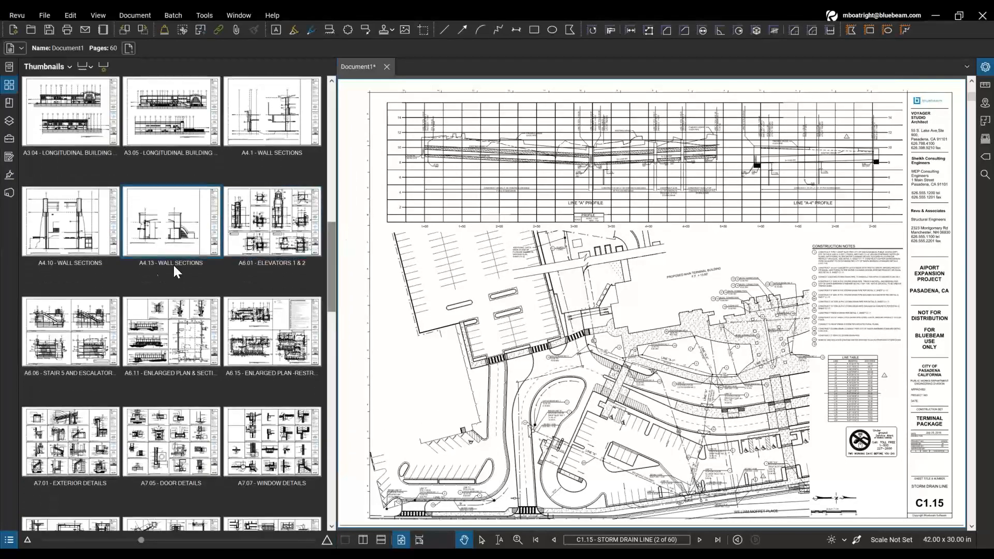
left_click(154, 265)
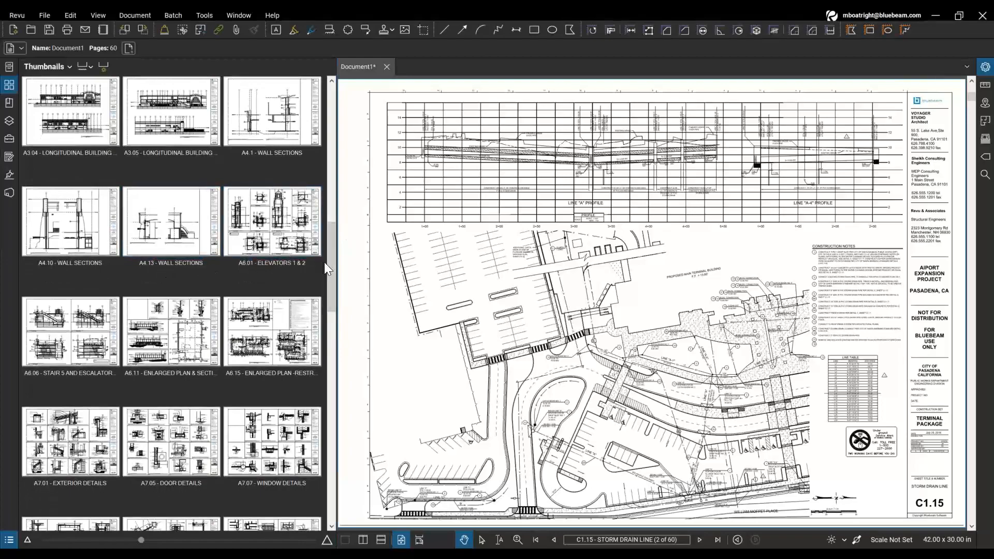
left_click_drag(331, 256, 321, 433)
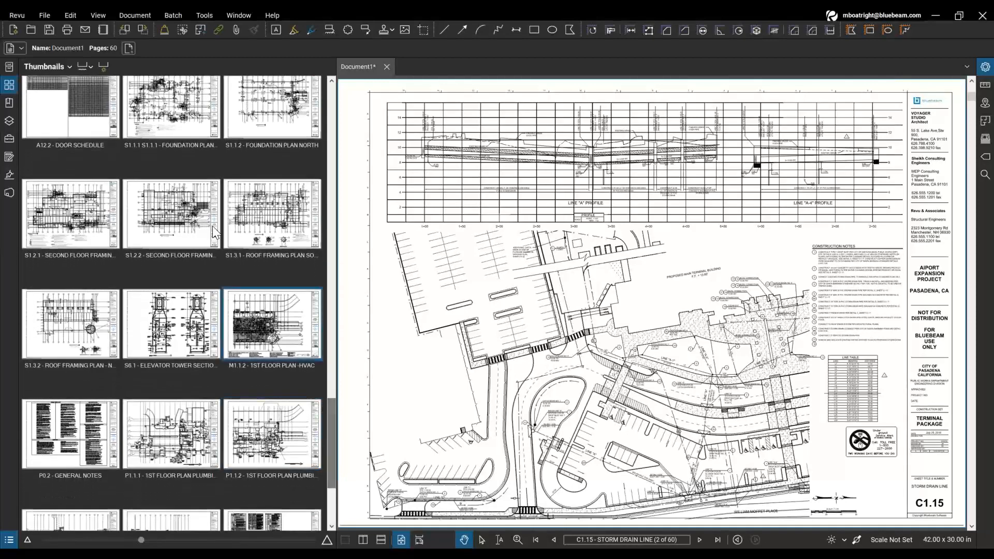
left_click(148, 135)
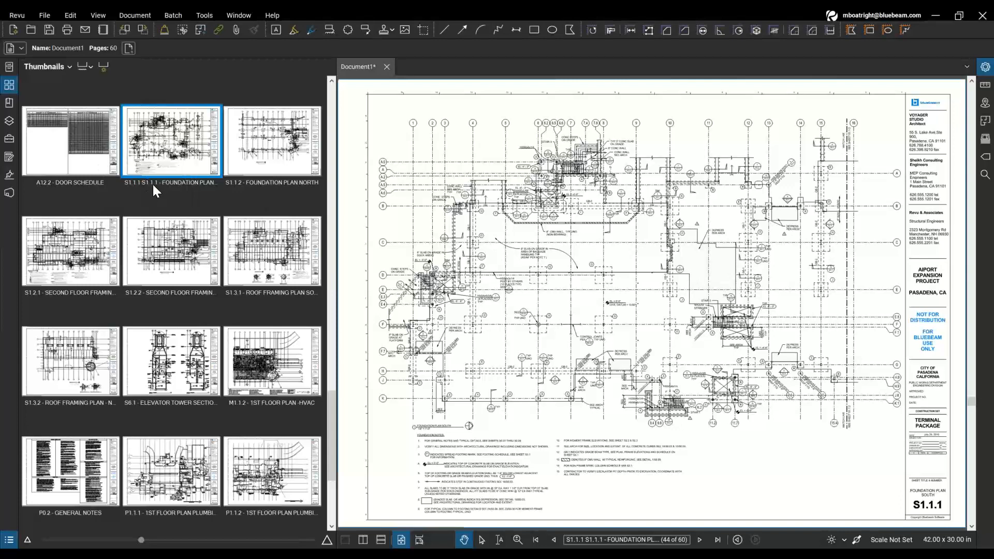
left_click(154, 184)
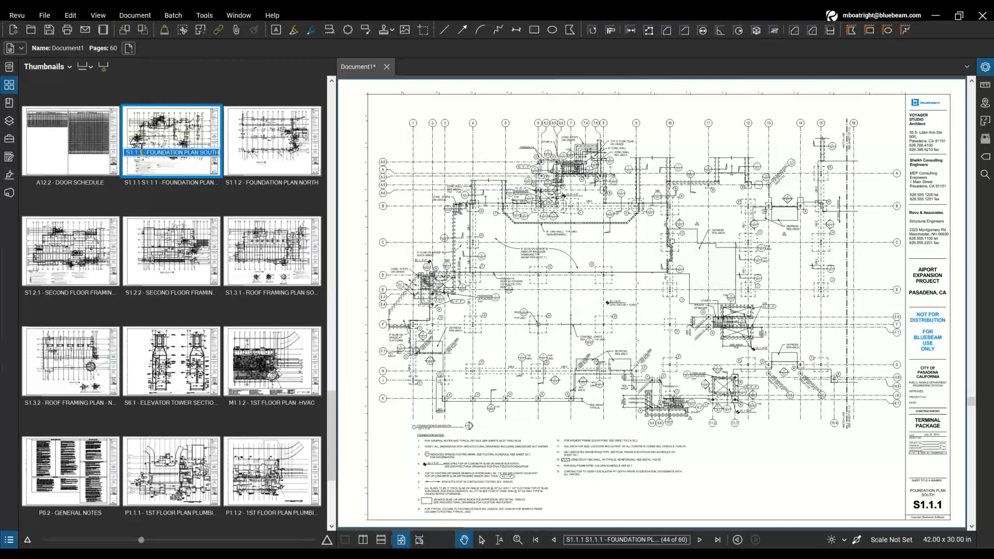
left_click_drag(142, 152, 107, 151)
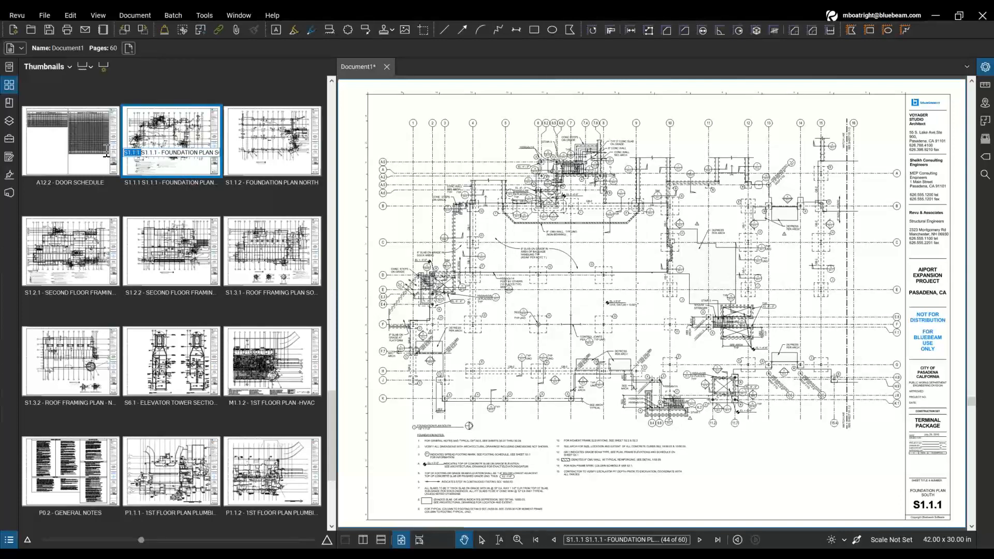
key("BackSpace")
key("Return")
Review the thumbnail labels from the interior detail sheets through to the electrical sheets at the end of the set
scroll(235, 140, "up", 5)
left_click(235, 140)
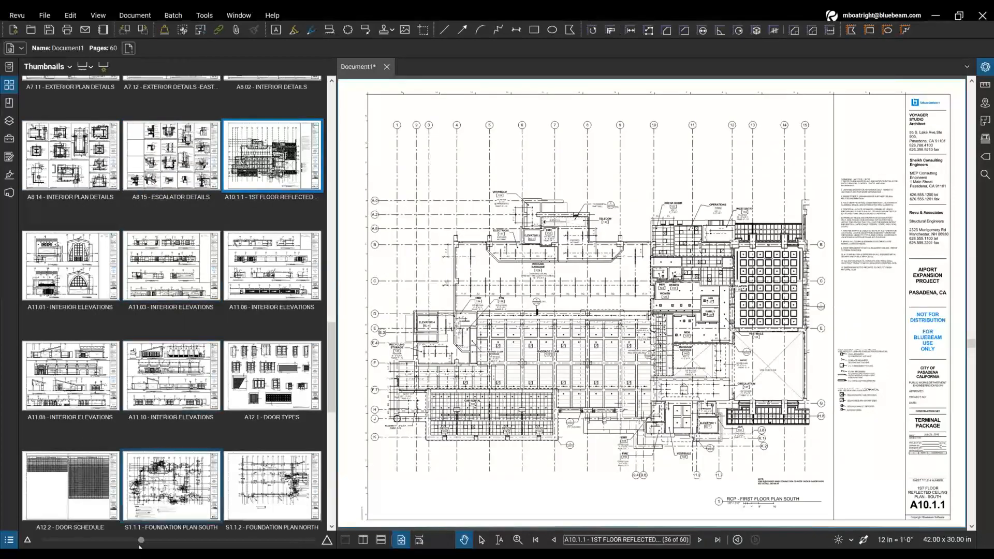
scroll(151, 450, "down", 5)
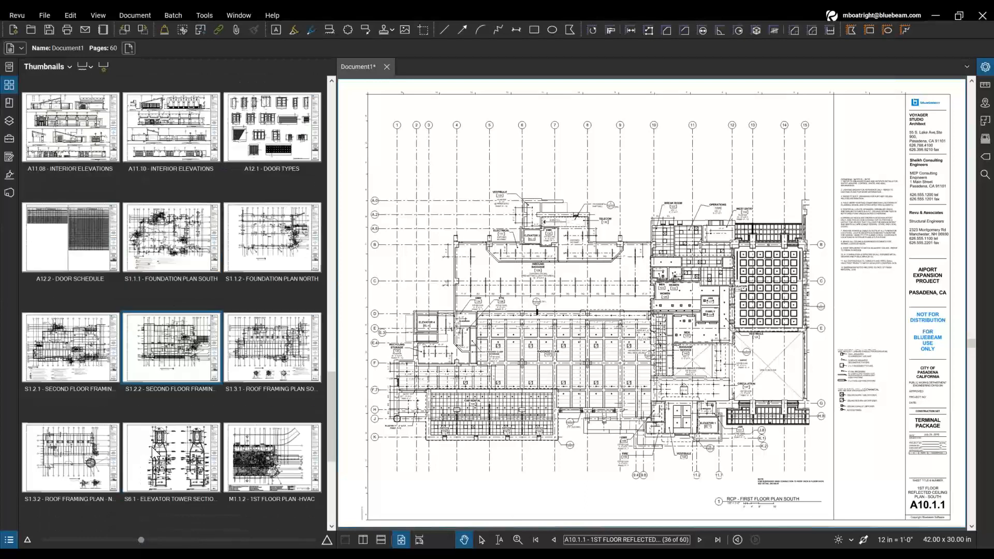
scroll(151, 446, "down", 6)
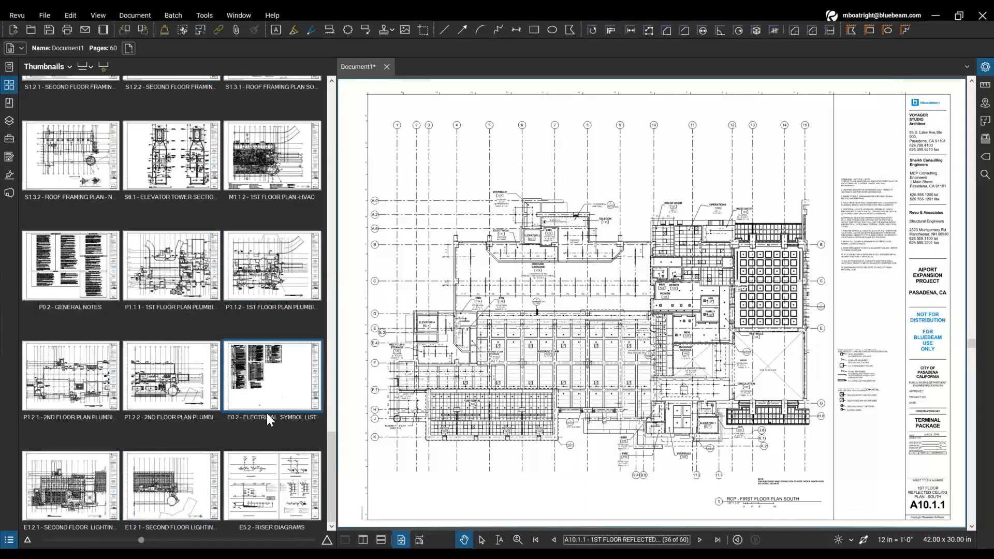
Return to the cover page and enlarge its sheet index for reading
left_click_drag(331, 455, 333, 96)
left_click(93, 161)
scroll(773, 437, "up", 3)
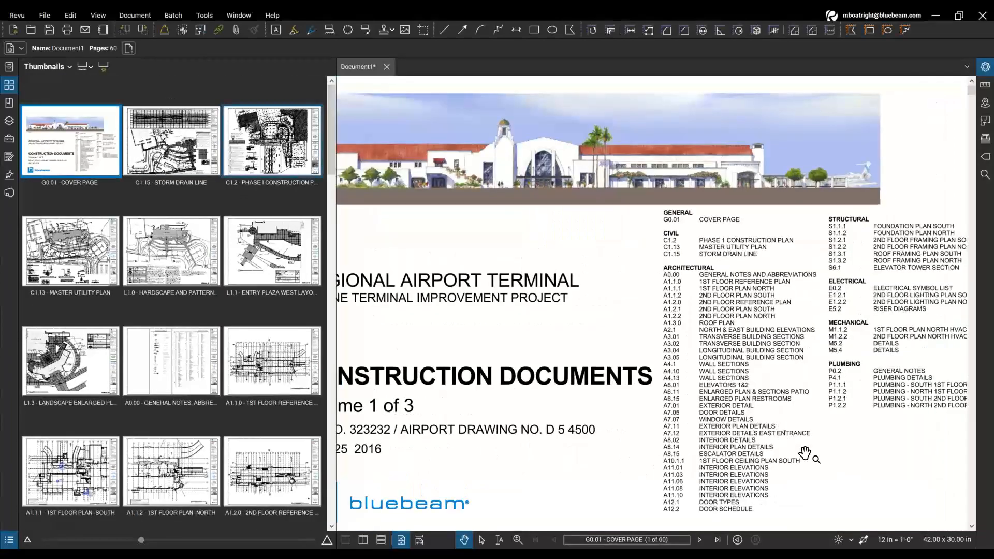
scroll(671, 389, "up", 2)
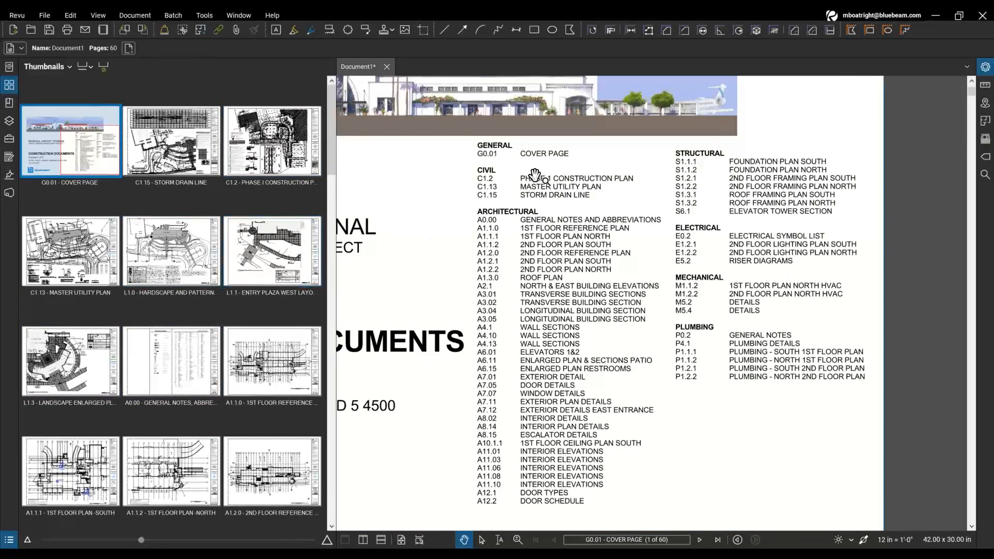
key("ctrl")
key("ctrl")
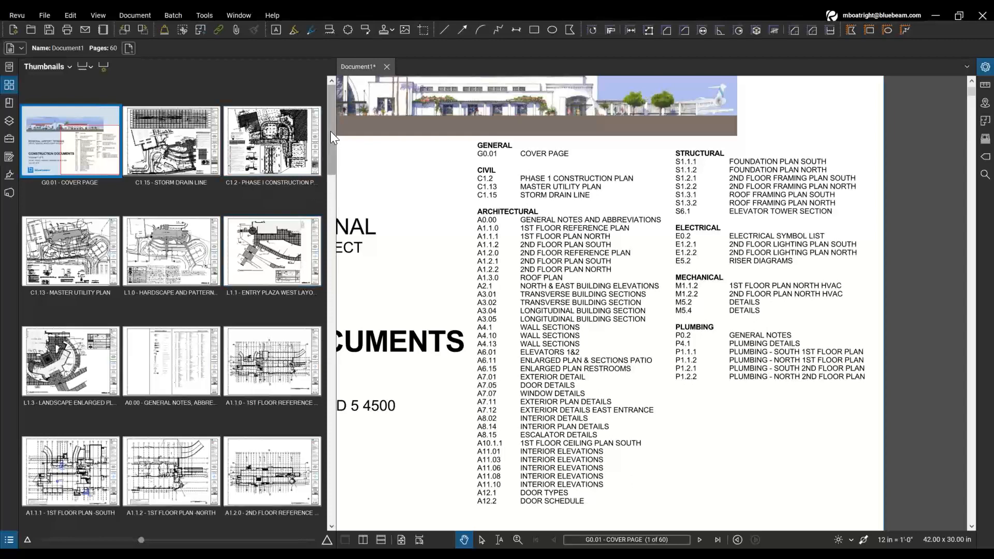
Compare the cover page's sheet index with the page thumbnails, checking the structural, electrical, mechanical and plumbing sheets for missing drawings
left_click_drag(331, 131, 334, 169)
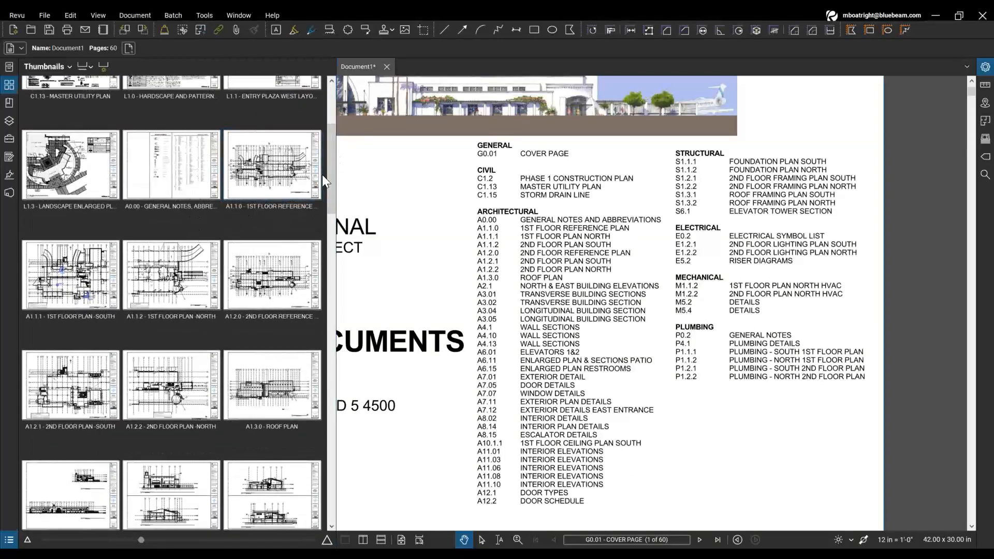
left_click_drag(330, 165, 315, 430)
left_click(175, 197)
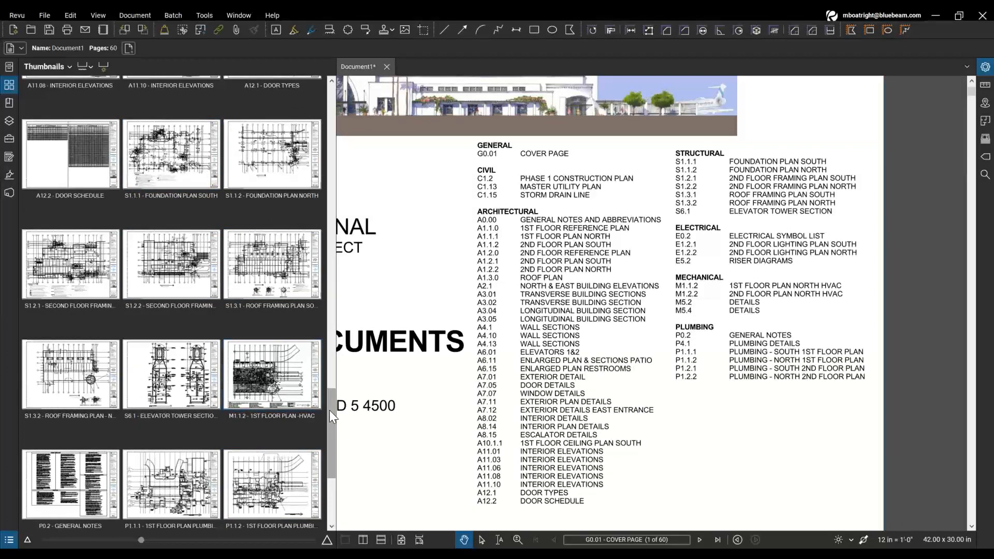
left_click_drag(329, 410, 331, 445)
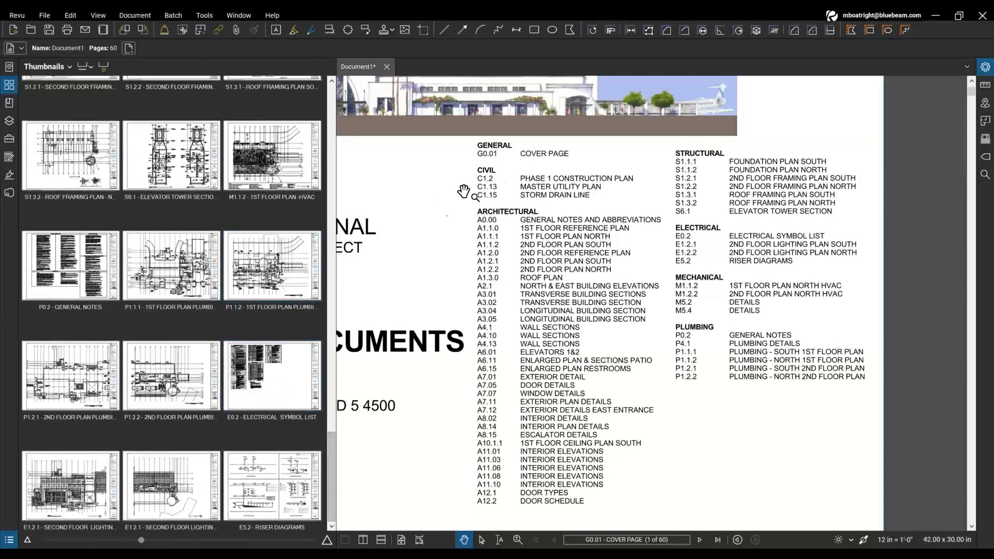
left_click(712, 165)
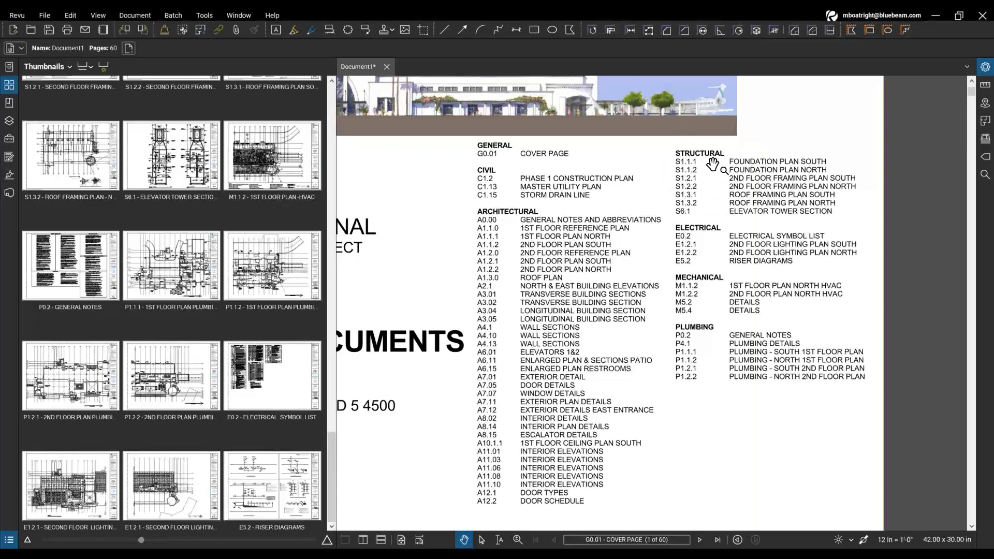
left_click(689, 254)
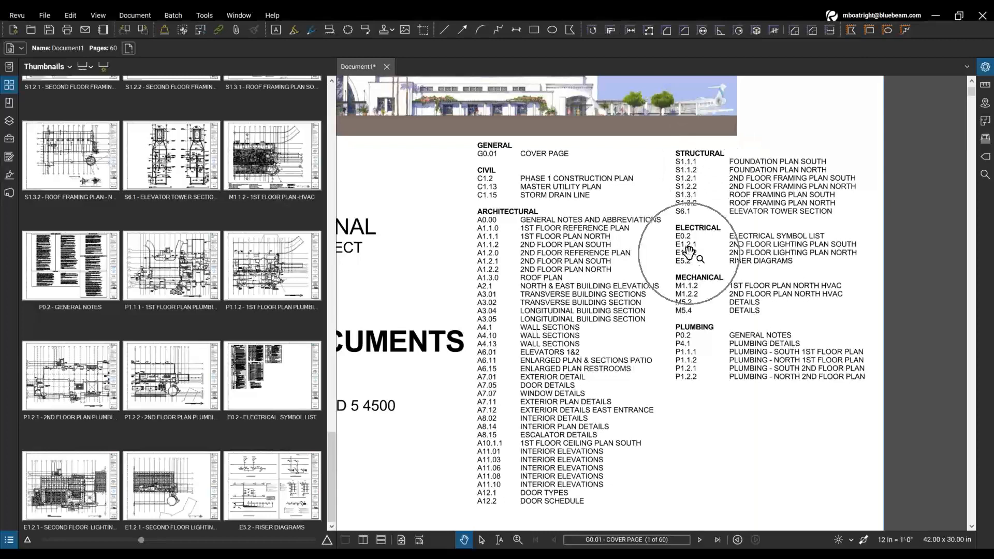
left_click(690, 294)
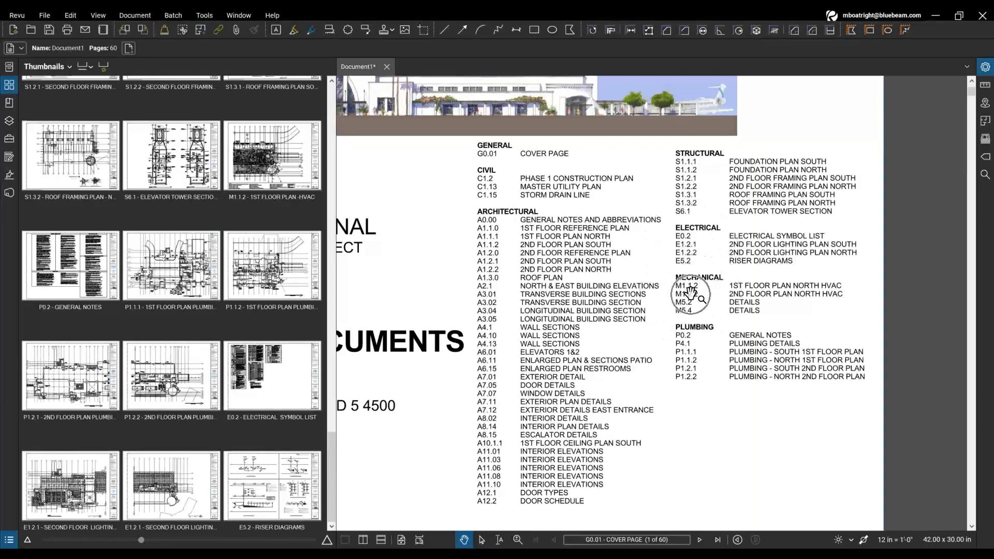
left_click(695, 397)
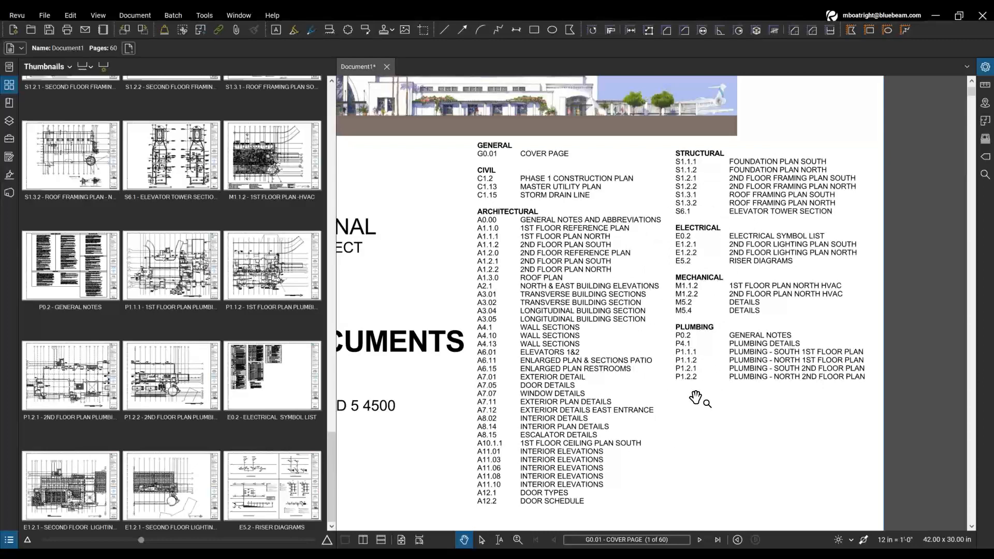
left_click(263, 164)
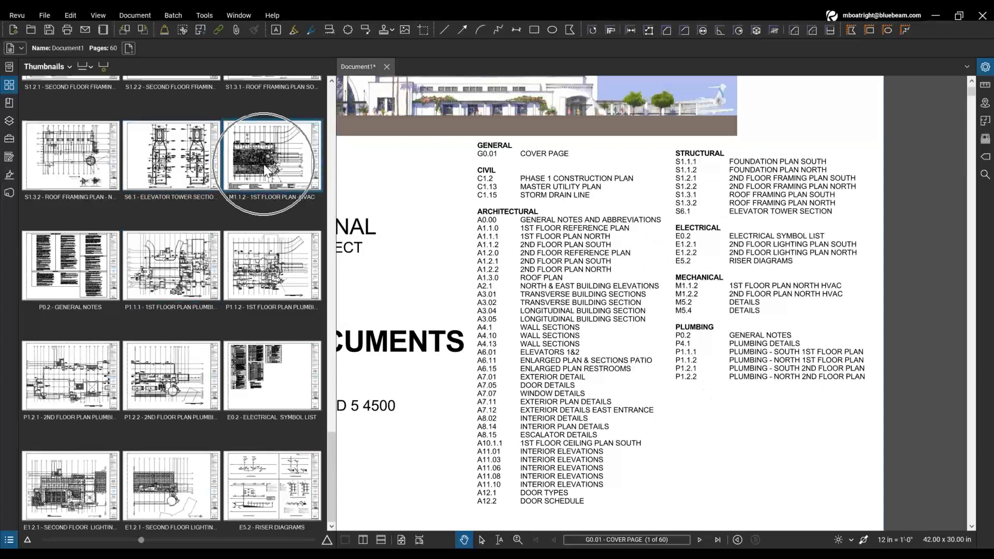
left_click(698, 298)
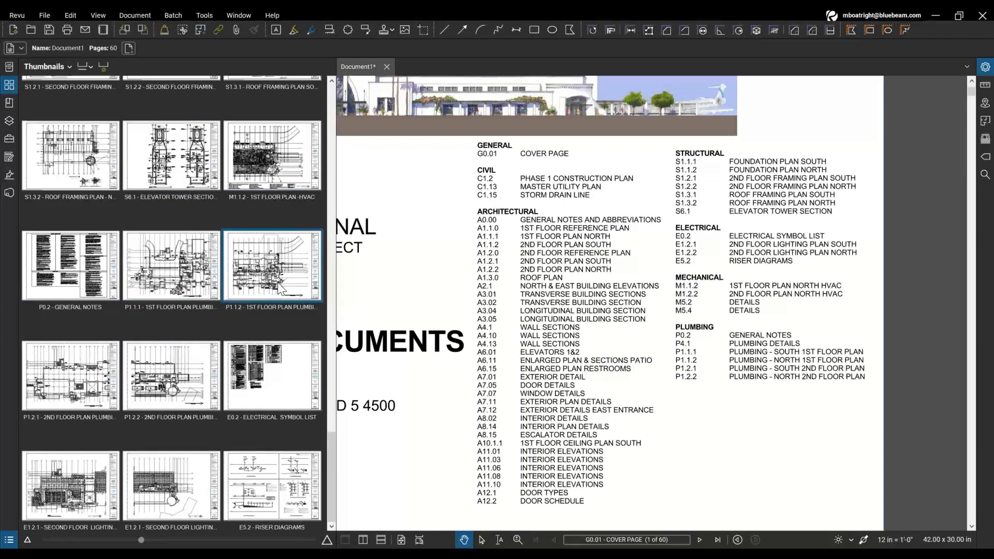
left_click(261, 194)
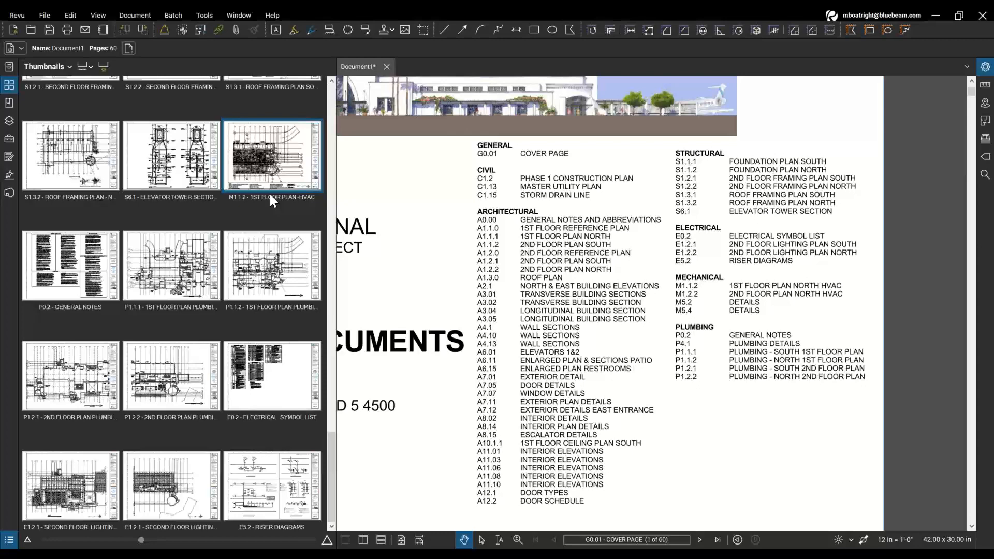
left_click(270, 197)
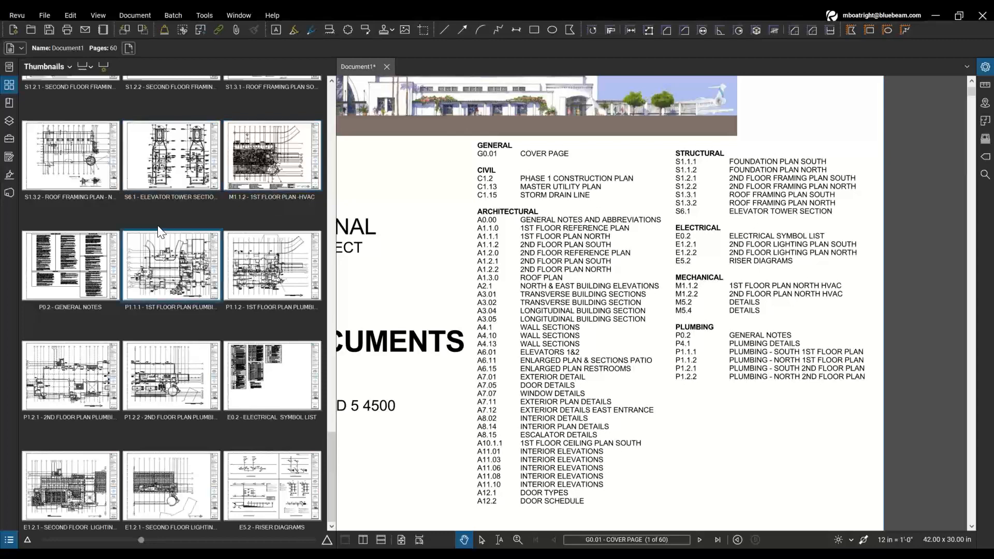
Choose M1.2.2 - 2ND FLOOR PLAN NORTH - HVAC, M5.2 - DETAILS and M5.4. - DETAILS as the files to insert into the document
right_click(203, 208)
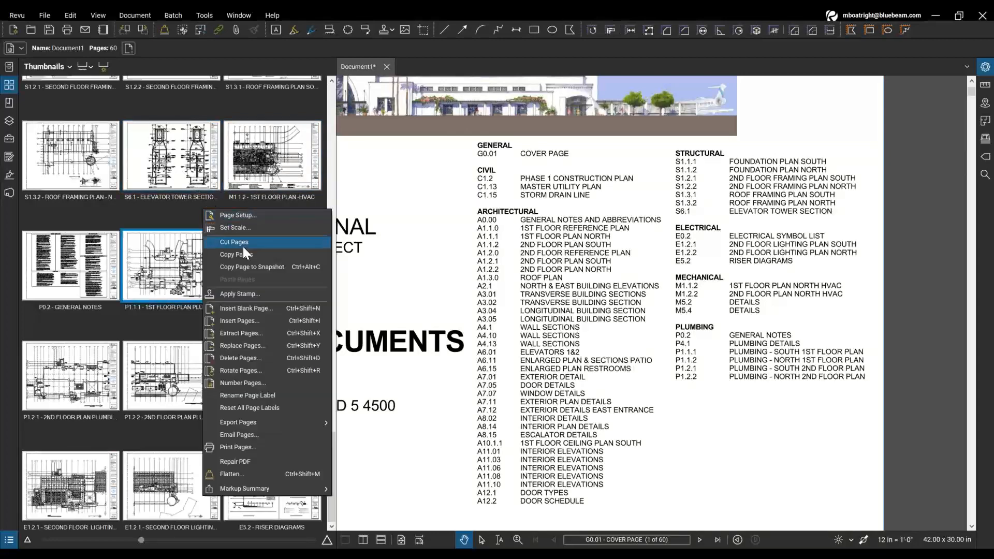
left_click(260, 321)
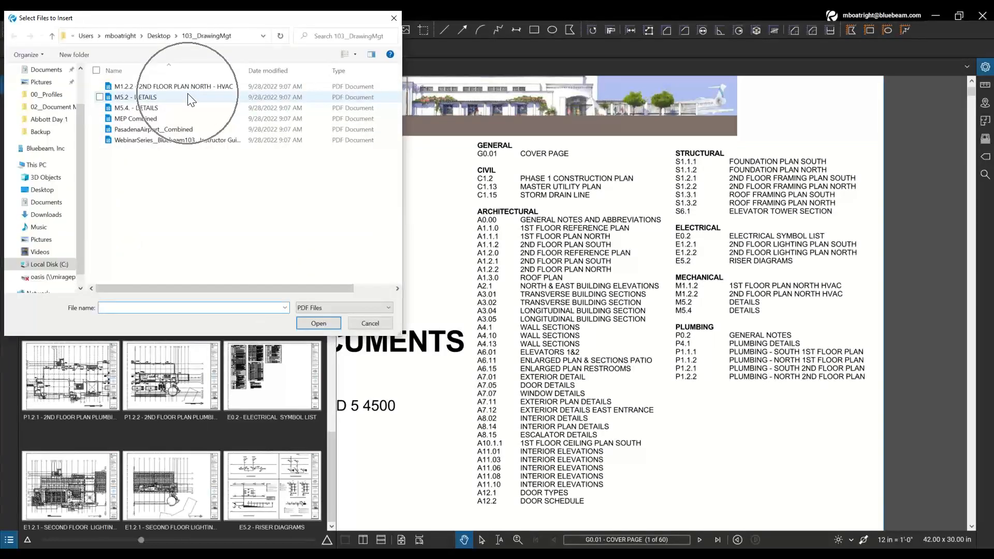
left_click(100, 86)
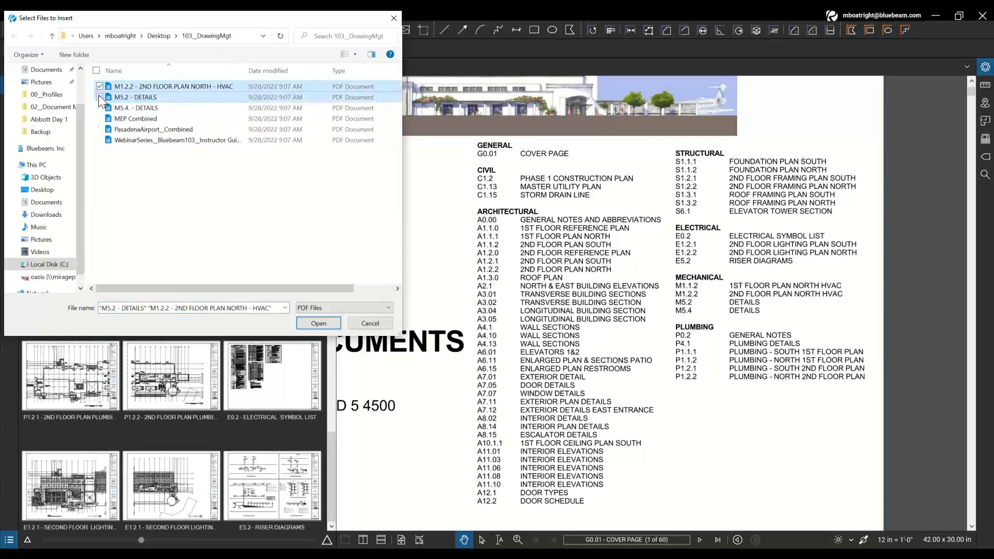
left_click(101, 108, "shift")
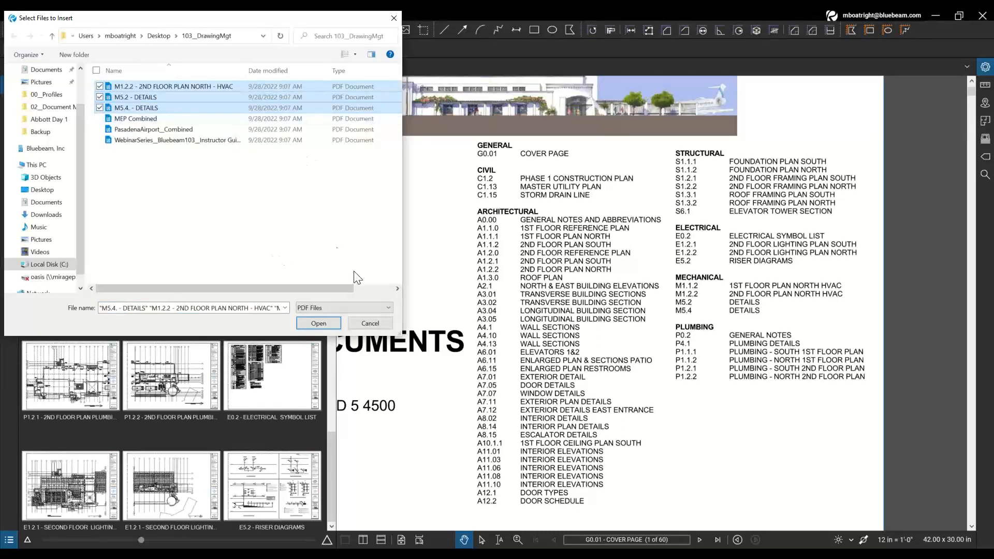
left_click(318, 322)
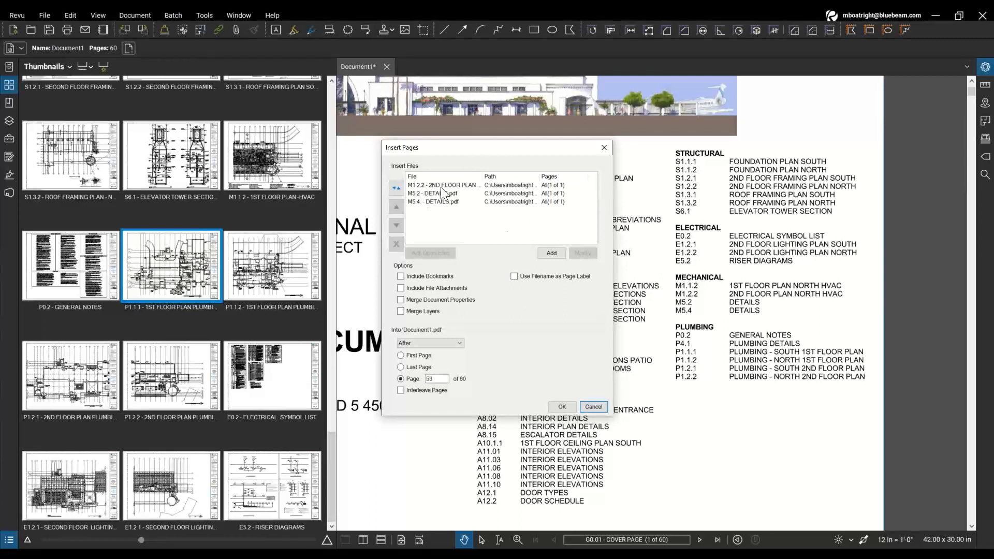
Insert the three mechanical files after the last page, using their filenames as page labels
key("ctrl")
left_click(522, 278)
key("ctrl")
left_click(434, 185)
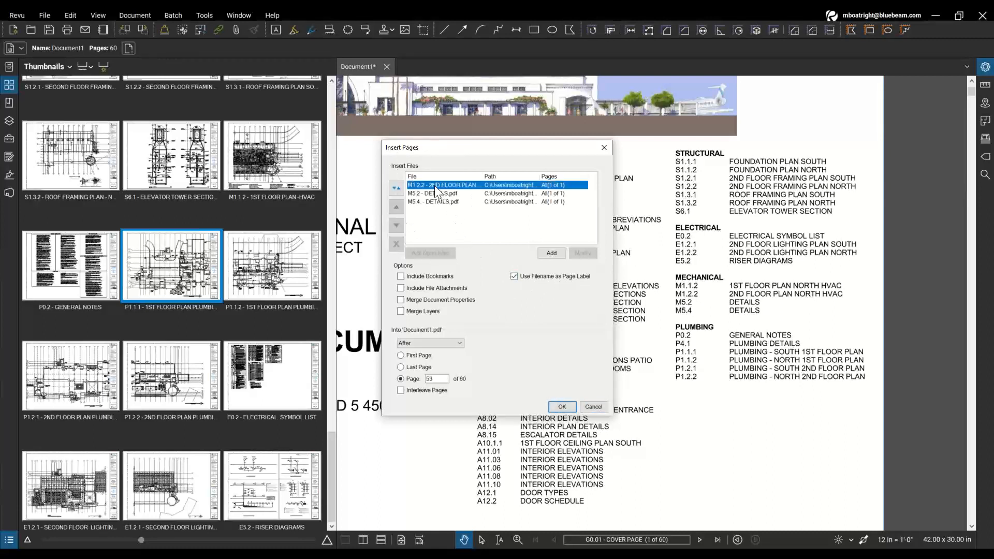
key("ctrl")
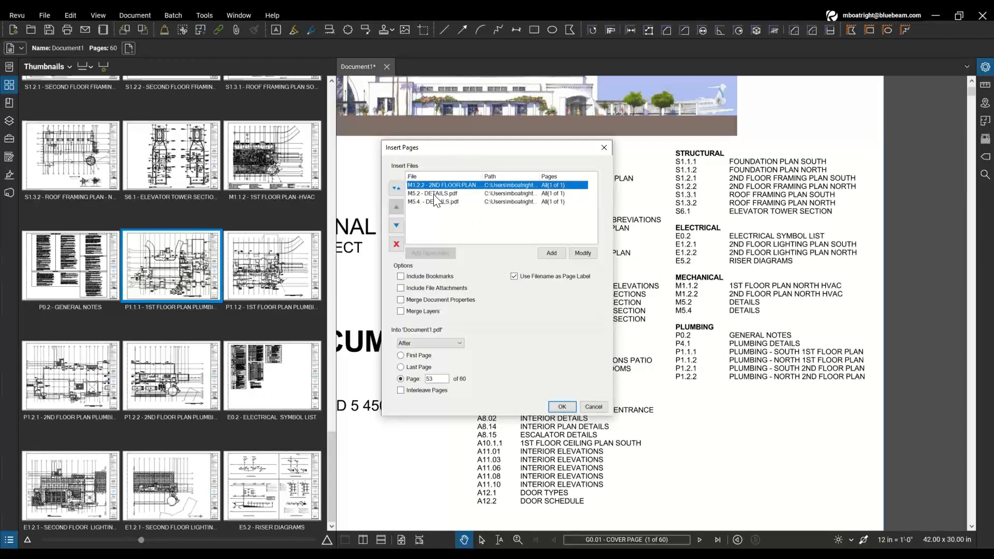
key("ctrl")
left_click(455, 344)
left_click(426, 365)
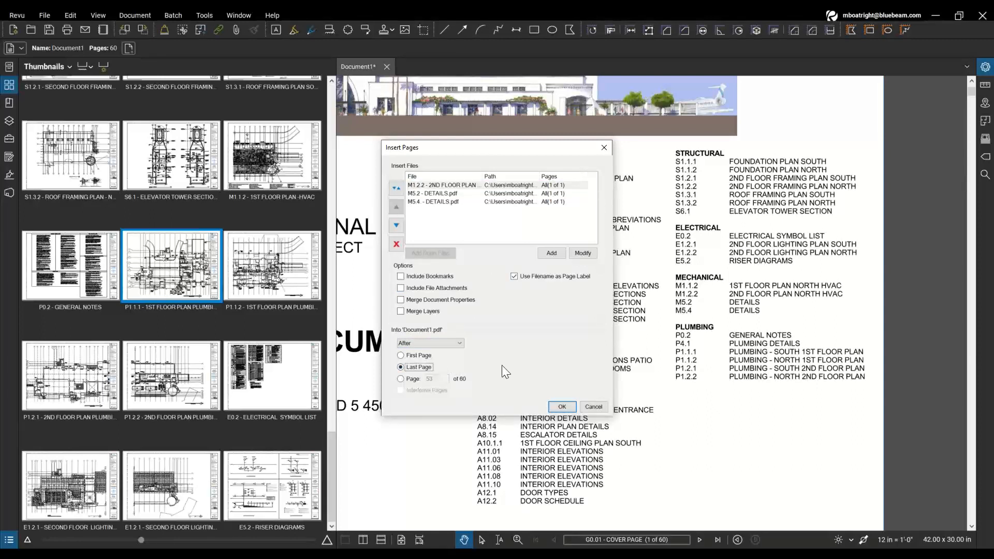
key("ctrl")
key("ctrl")
left_click(564, 404)
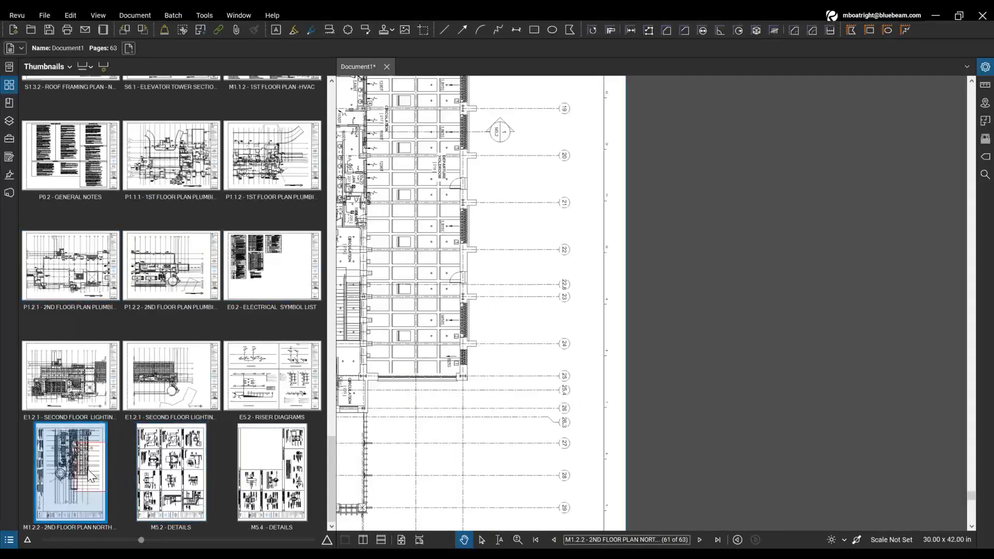
key("ctrl+0")
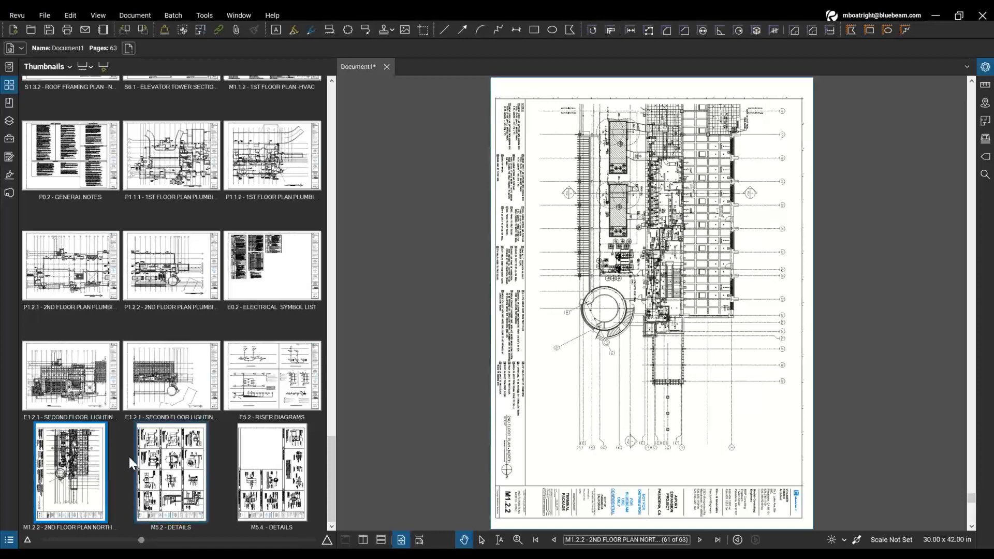
Rotate the three inserted mechanical sheets, pages 61-63, counterclockwise 90 degrees
left_click(273, 473, "shift")
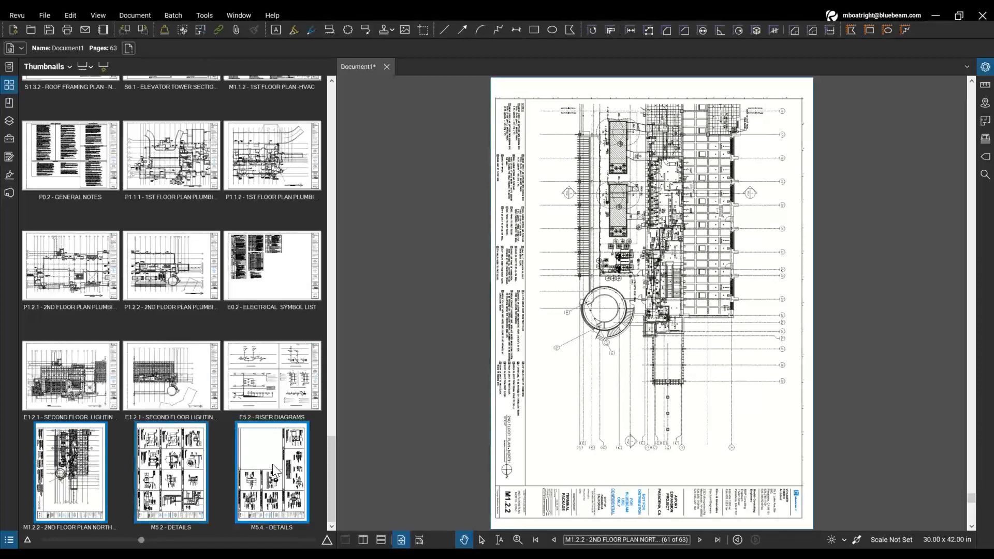
key("ctrl")
key("ctrl")
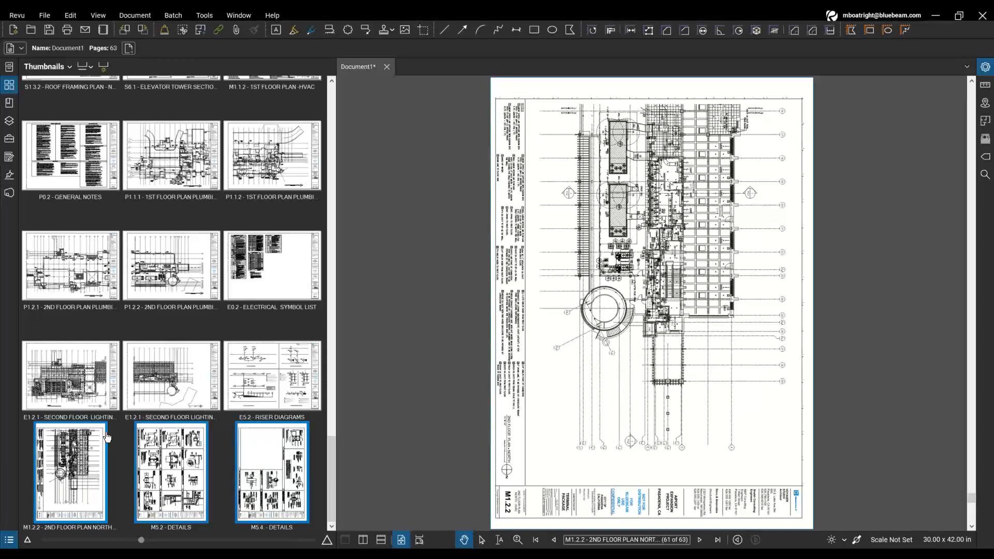
key("ctrl")
right_click(180, 441)
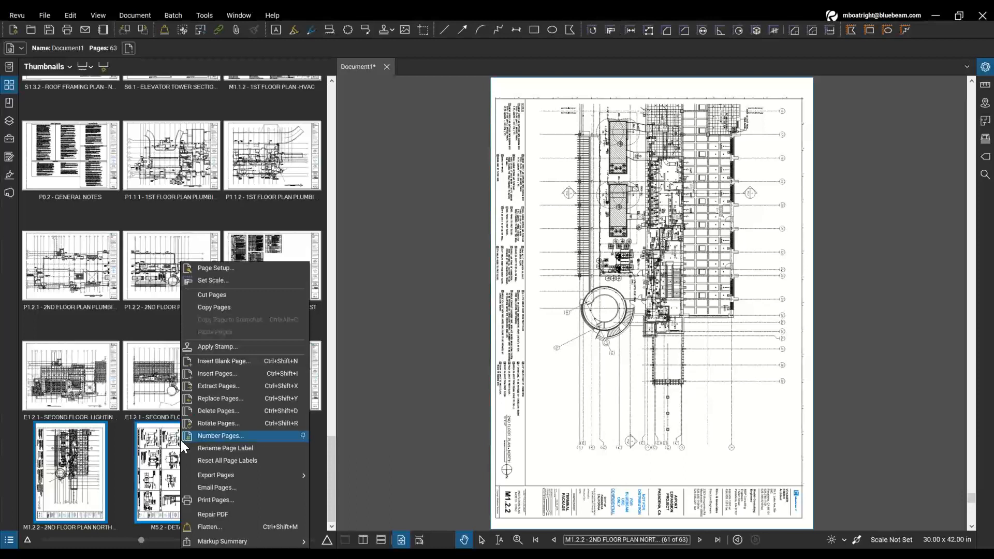
left_click(216, 423)
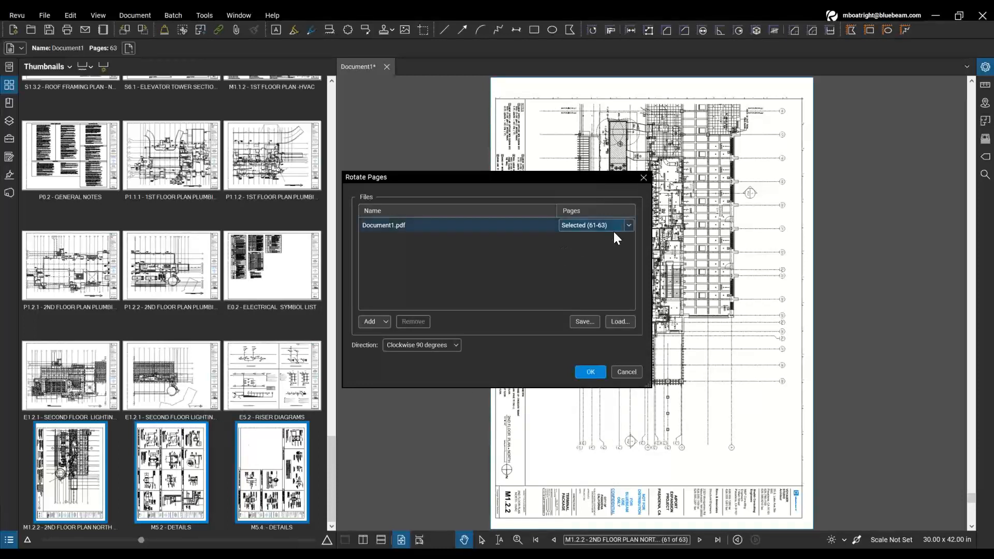
key("ctrl")
key("ctrl")
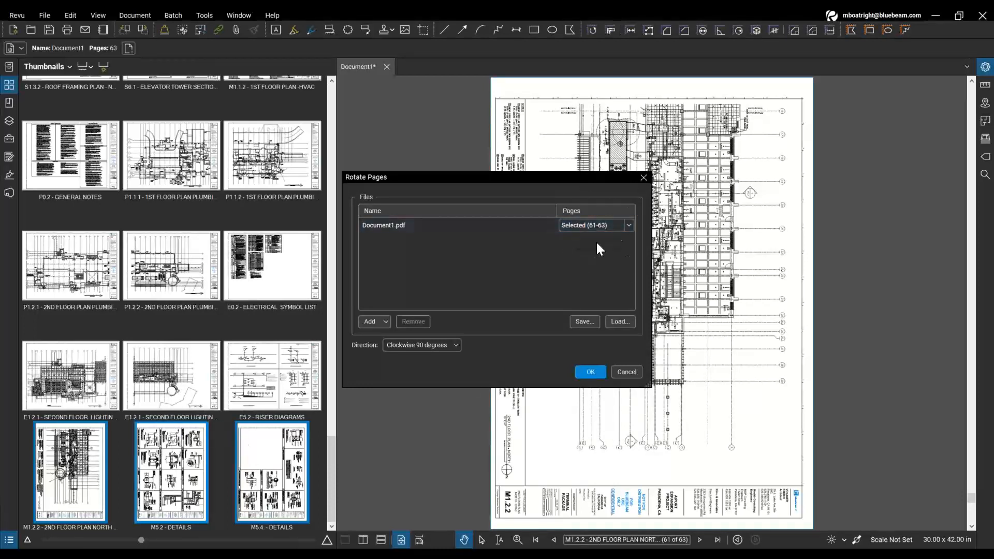
key("ctrl")
left_click(449, 344)
left_click(444, 383)
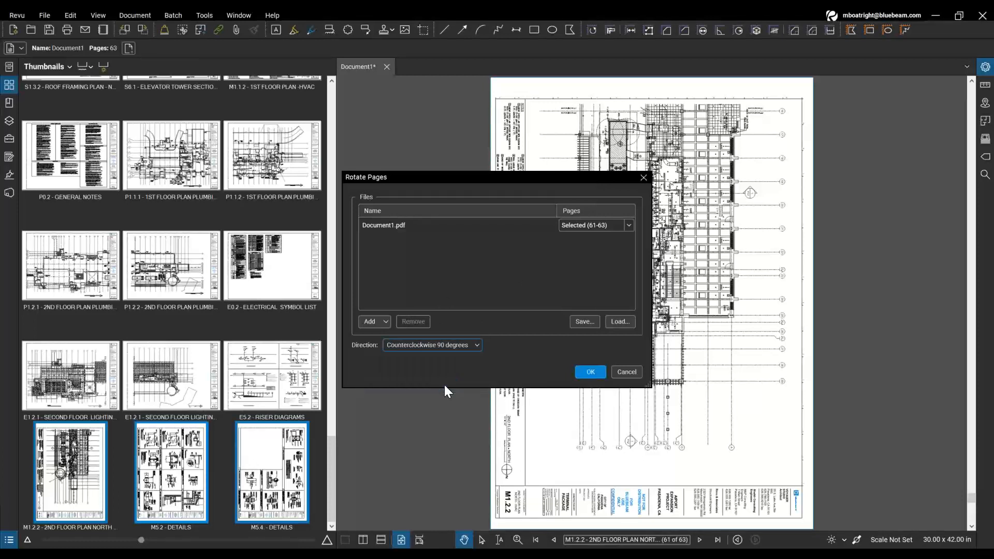
left_click(590, 371)
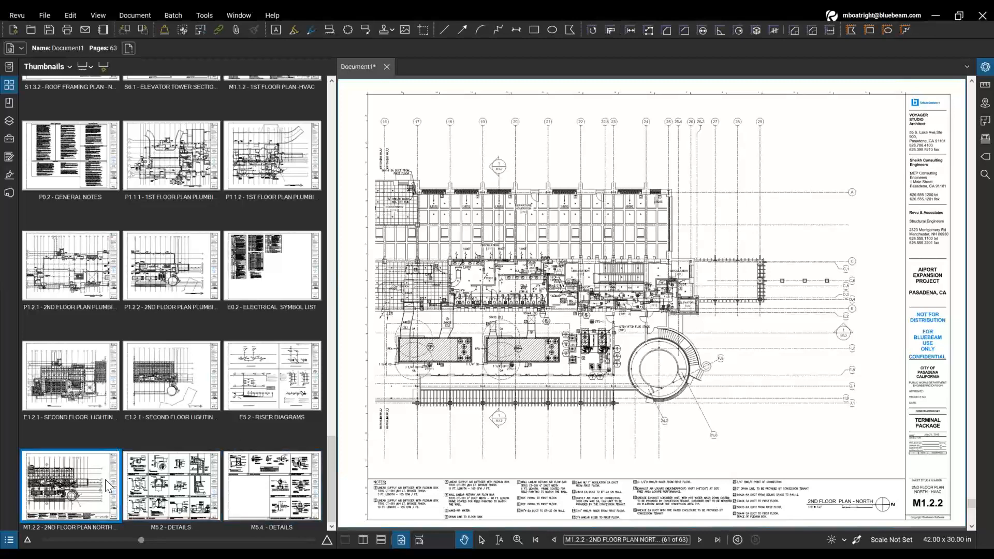
Move the three rotated sheets M1.2.2, M5.2 and M5.4 together to directly after M1.1.2 - 1ST FLOOR PLAN -HVAC
left_click(293, 489, "shift")
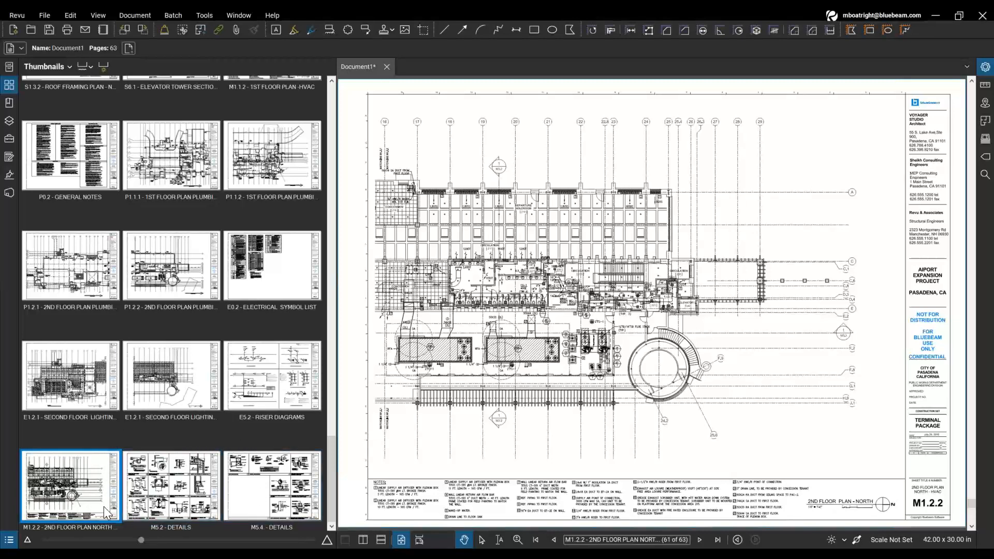
left_click(251, 495, "shift")
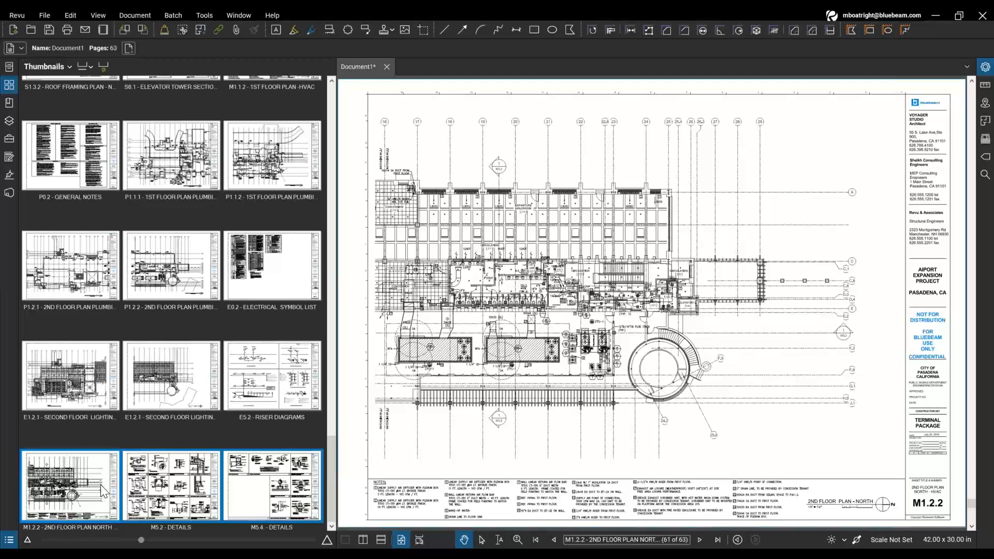
key("ctrl")
mouse_move(104, 442)
left_mouse_down()
mouse_move(122, 373)
mouse_move(210, 371)
mouse_move(225, 272)
mouse_move(117, 259)
mouse_move(72, 167)
mouse_move(33, 141)
left_mouse_up()
scroll(259, 382, "down", 3)
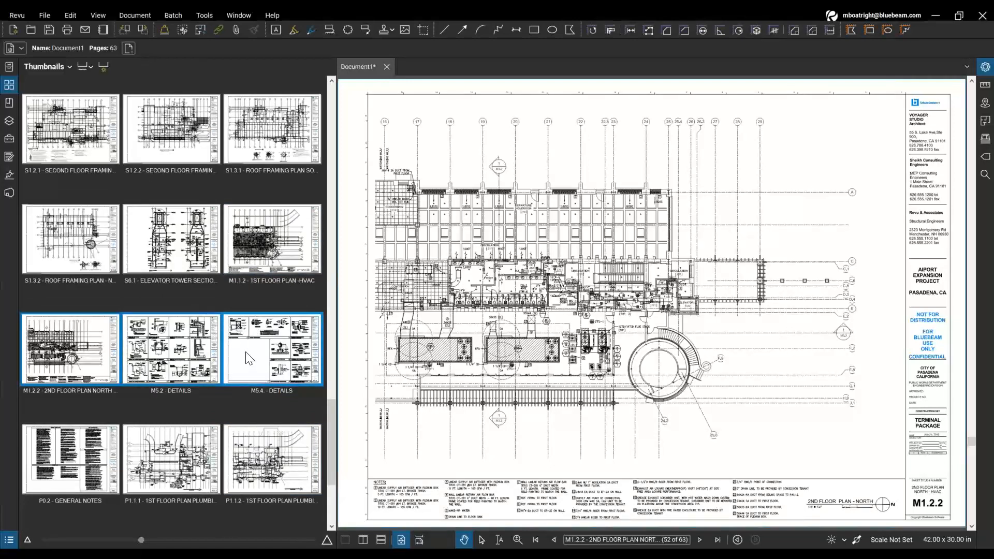
left_click(268, 261)
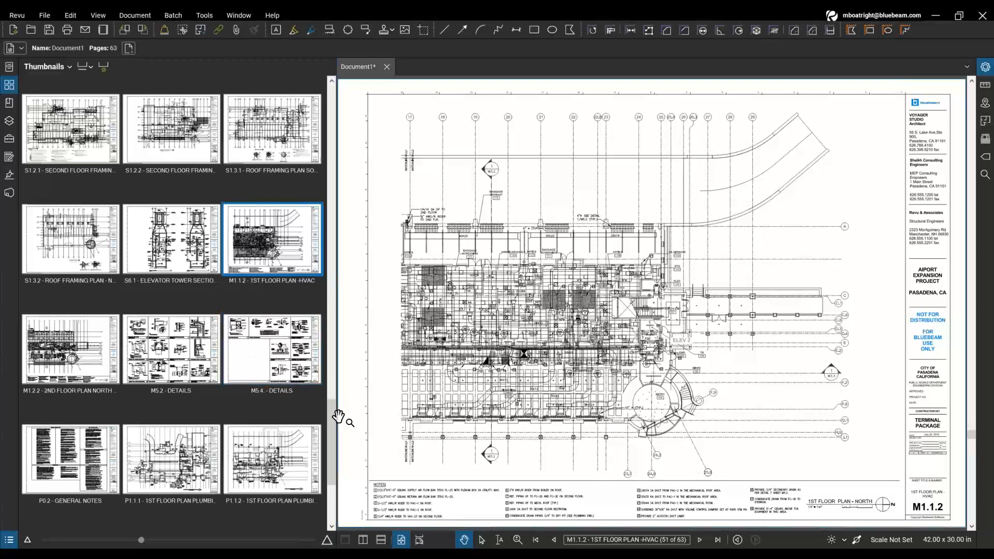
Return to the G0.01 cover page and show the document's bookmarks
left_click_drag(333, 420, 333, 119)
left_click(48, 158)
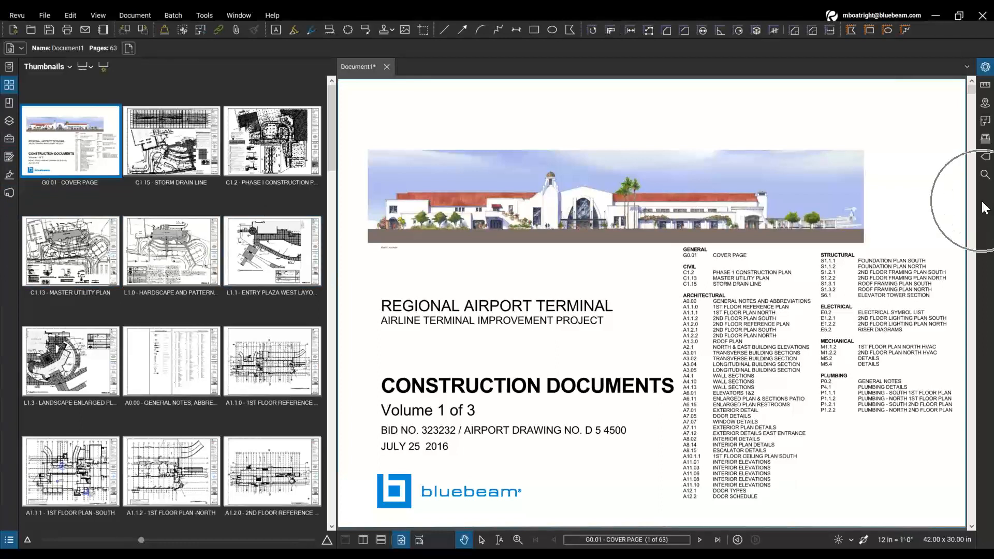
right_click(10, 224)
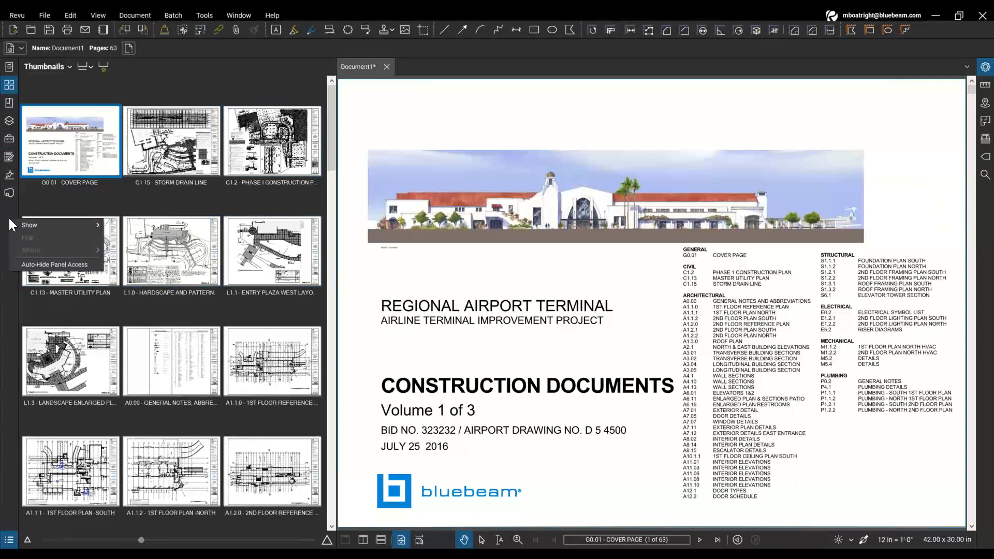
mouse_move(43, 226)
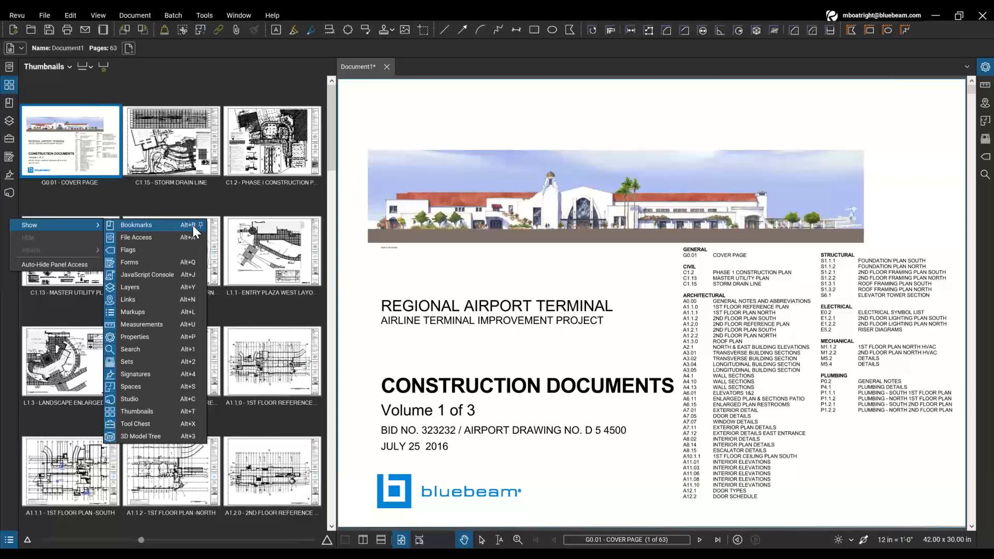
left_click(12, 101)
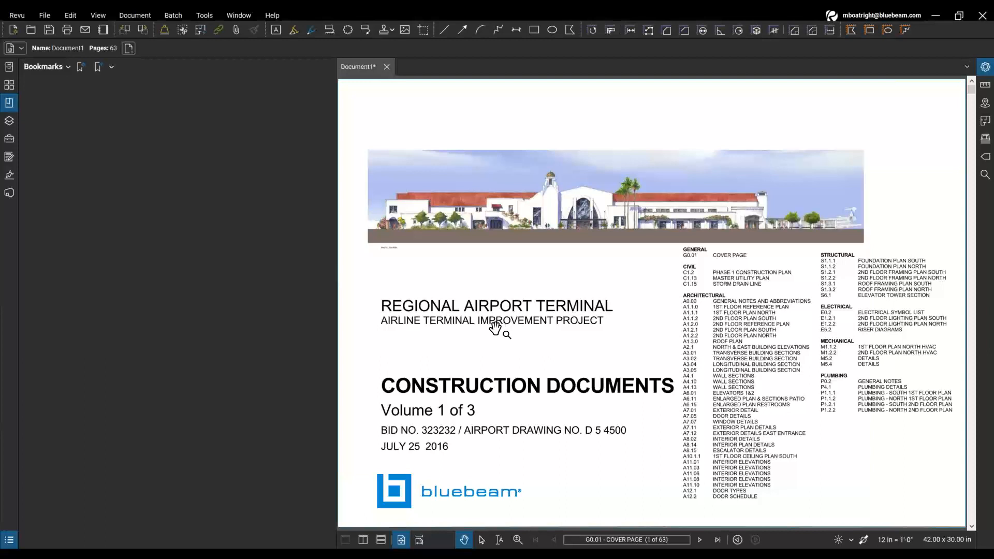
Add a bookmark for the cover page, keeping its page label as the name
left_click(98, 69)
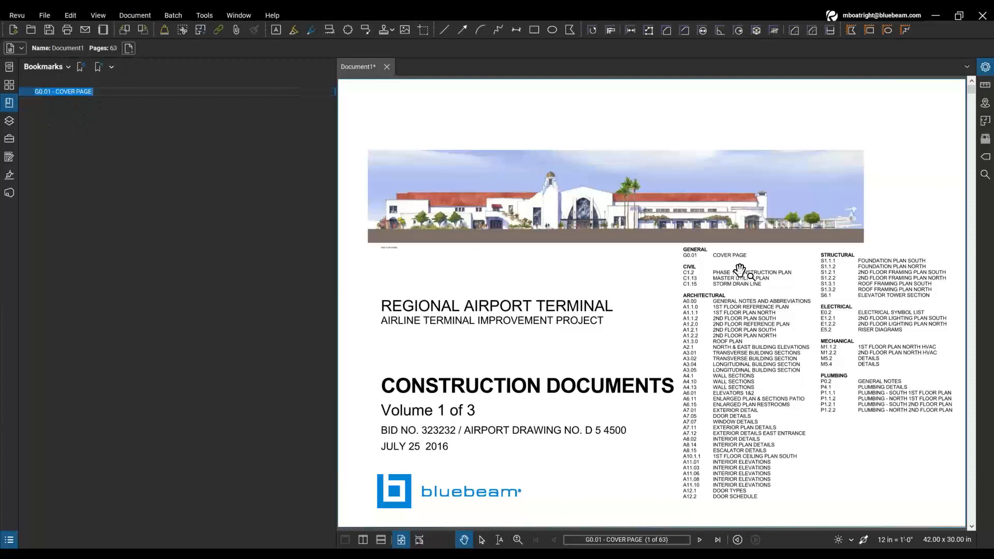
left_click(659, 234)
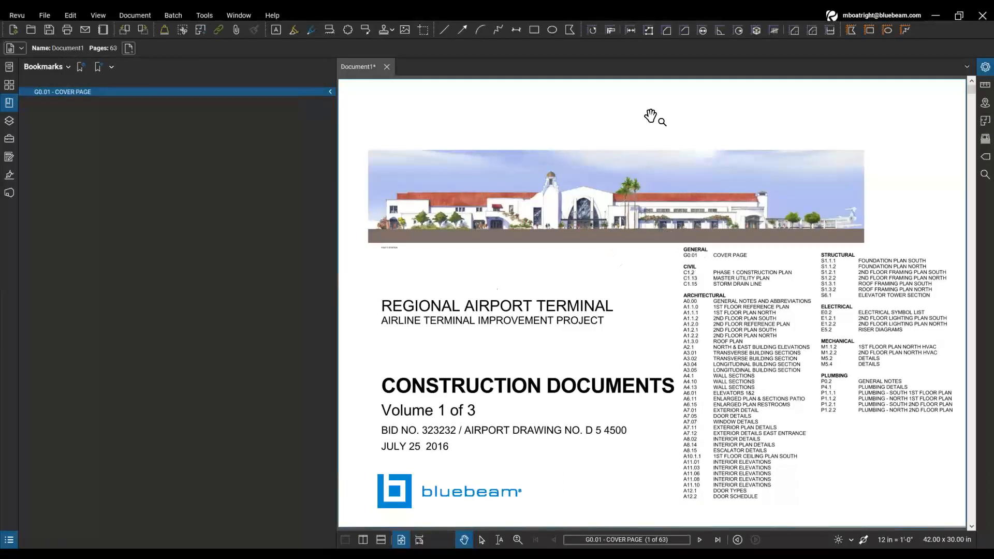
left_click(94, 72)
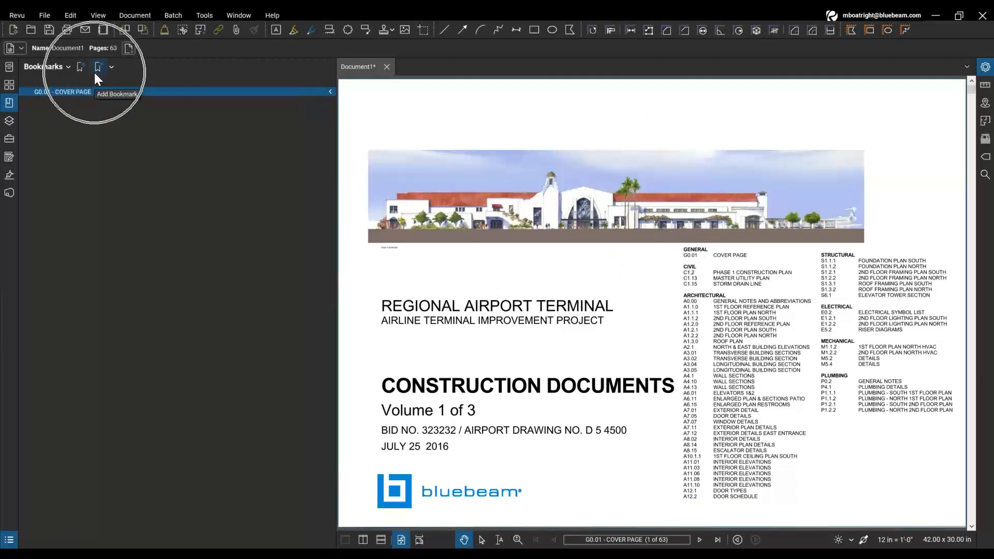
left_click(88, 92)
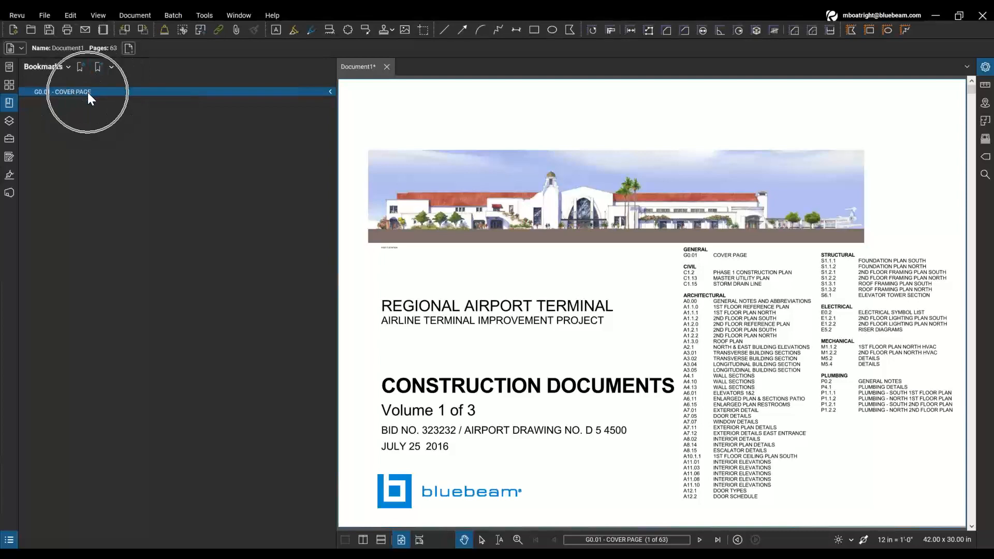
Advance to page 5, L1.0 - HARDSCAPE AND PATTERN PLAN, and add a bookmark for it
left_click(704, 541)
left_click(703, 540)
left_click(704, 541)
left_click(703, 541)
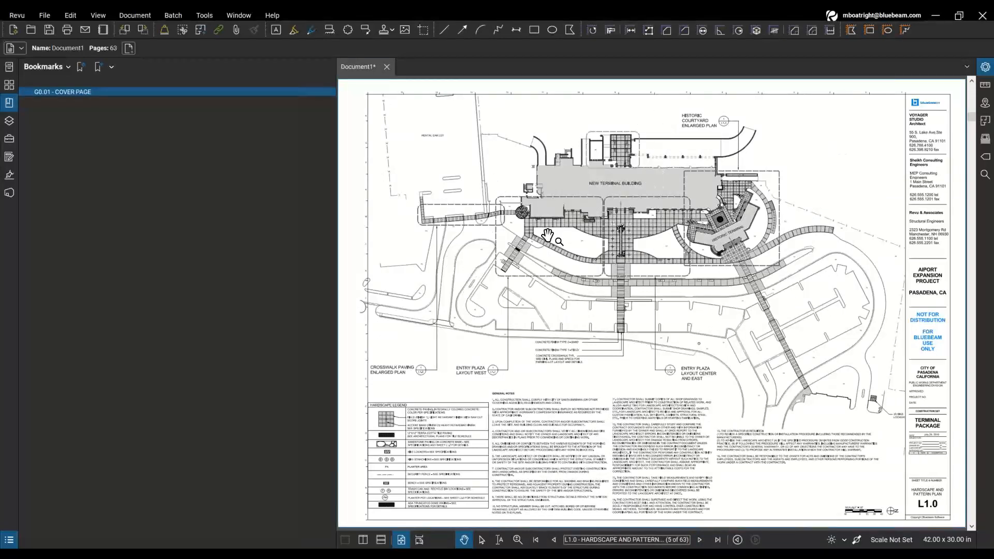
left_click(99, 69)
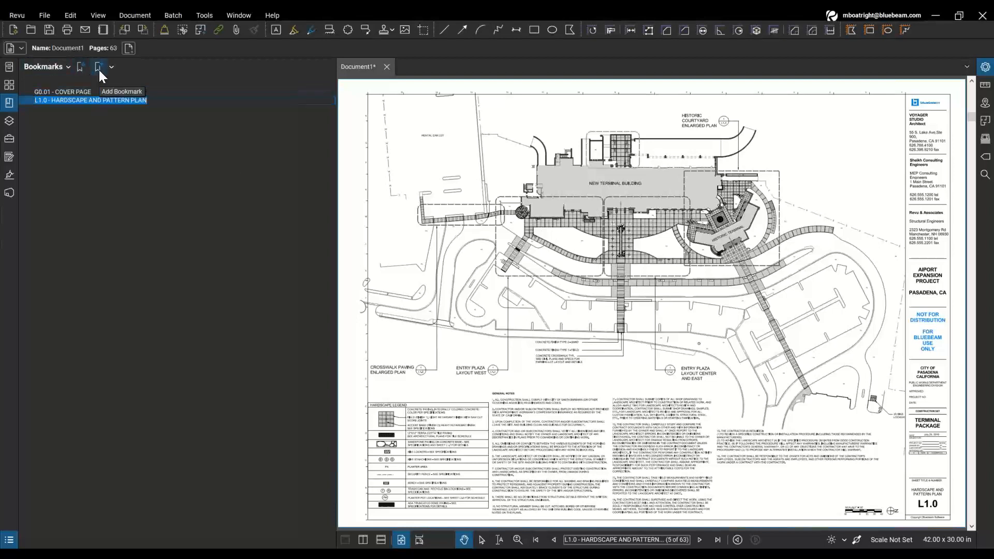
left_click(109, 107)
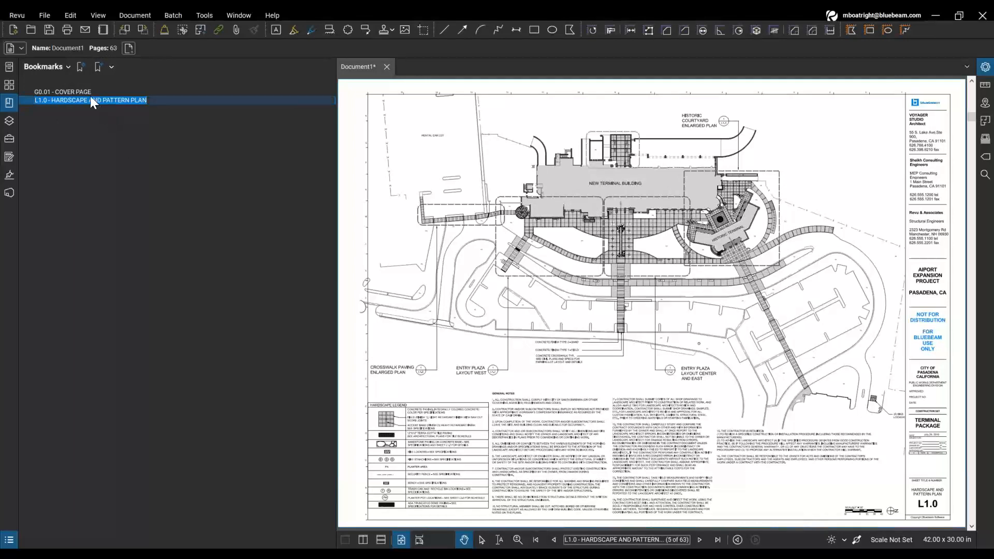
Test the two bookmarks by jumping between the cover page and the hardscape and pattern plan
left_click(90, 92)
left_click(96, 101)
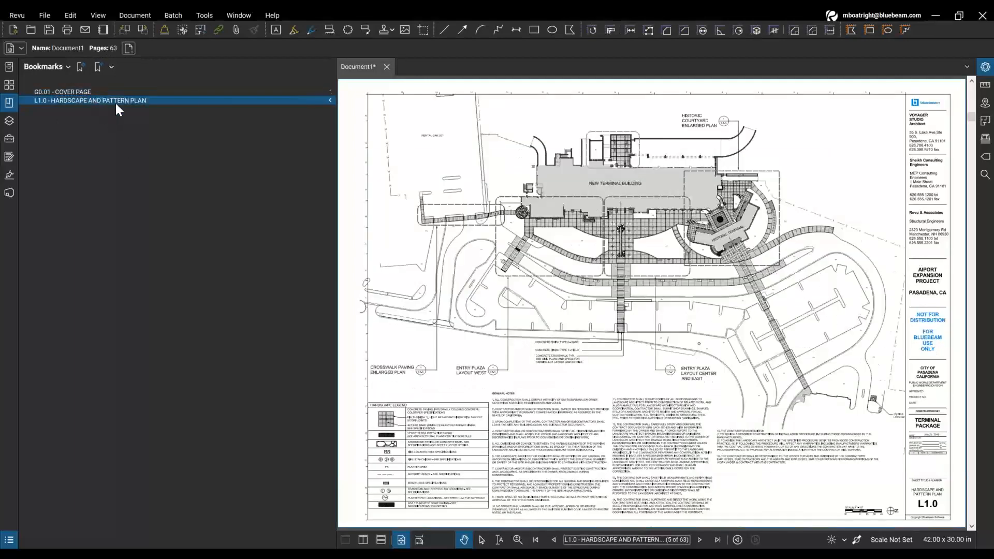
left_click(67, 91)
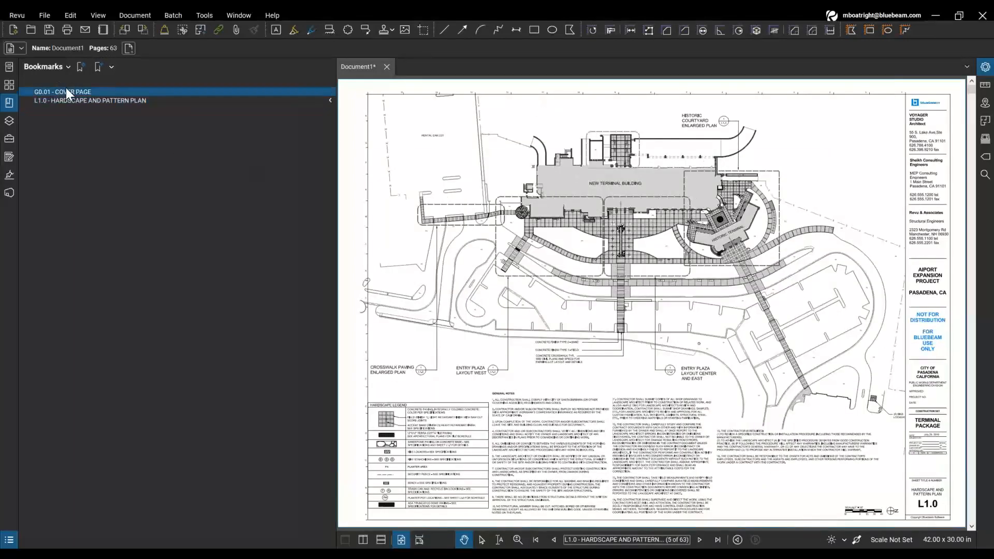
left_click(75, 100)
left_click(78, 91)
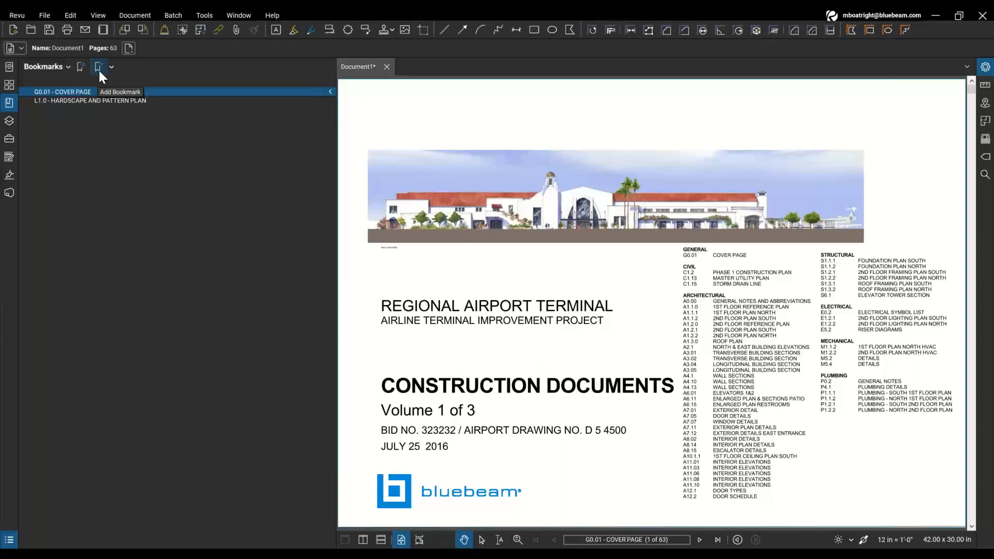
Delete both manually added bookmarks, G0.01 - COVER PAGE and L1.0 - HARDSCAPE AND PATTERN PLAN
left_click(139, 99, "shift")
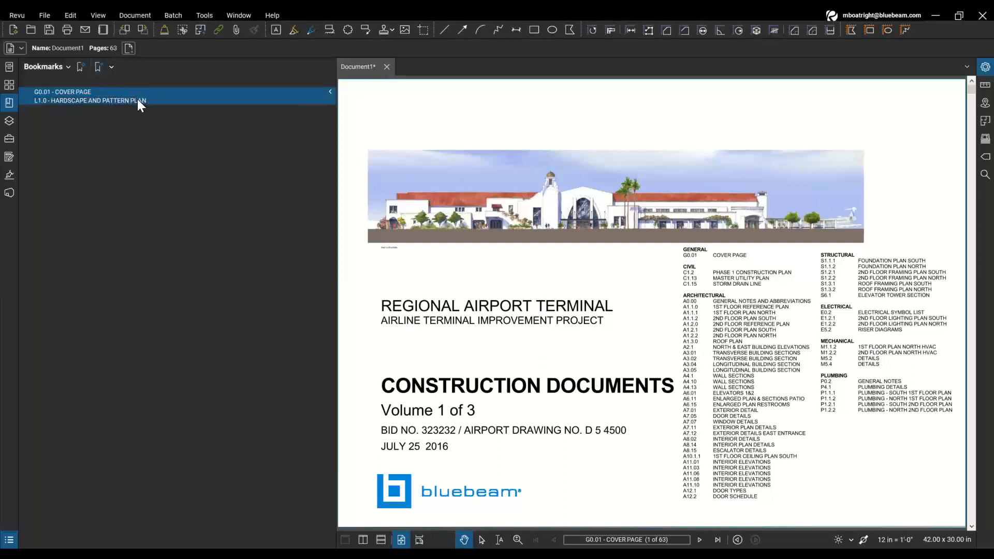
right_click(138, 97)
left_click(169, 139)
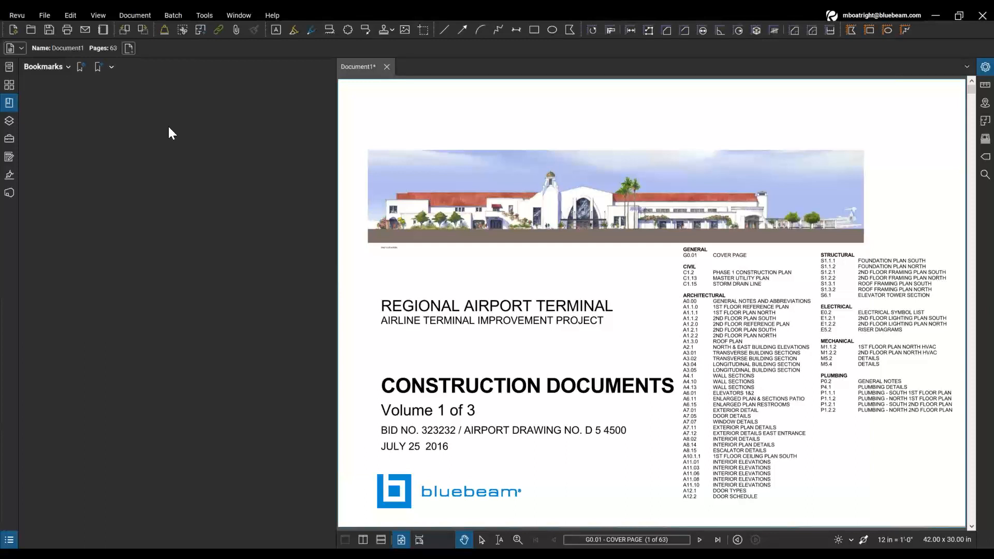
Create bookmarks from the page labels for all pages (1-63), with the page scale at Fit Page
left_click(85, 72)
left_click(82, 68)
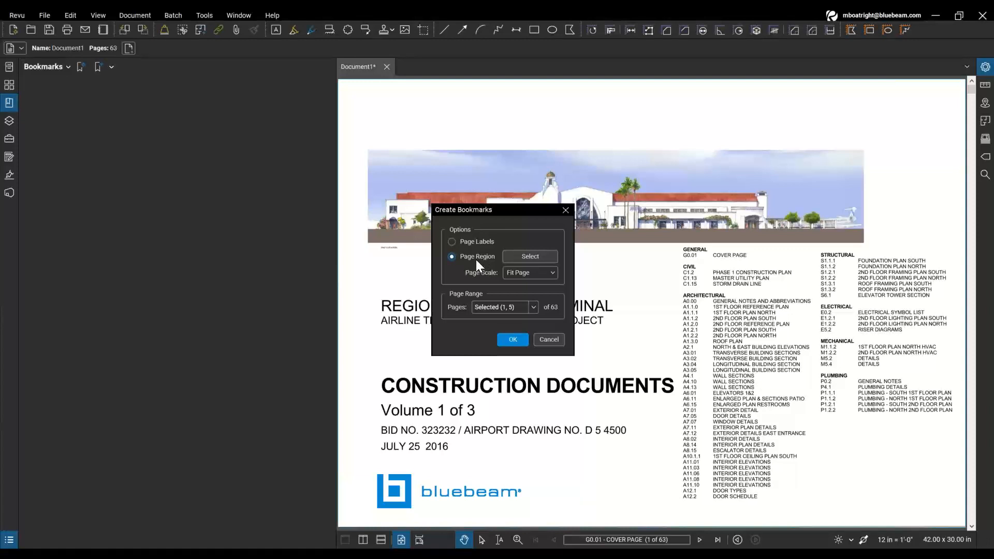
left_click(482, 244)
left_click(495, 244)
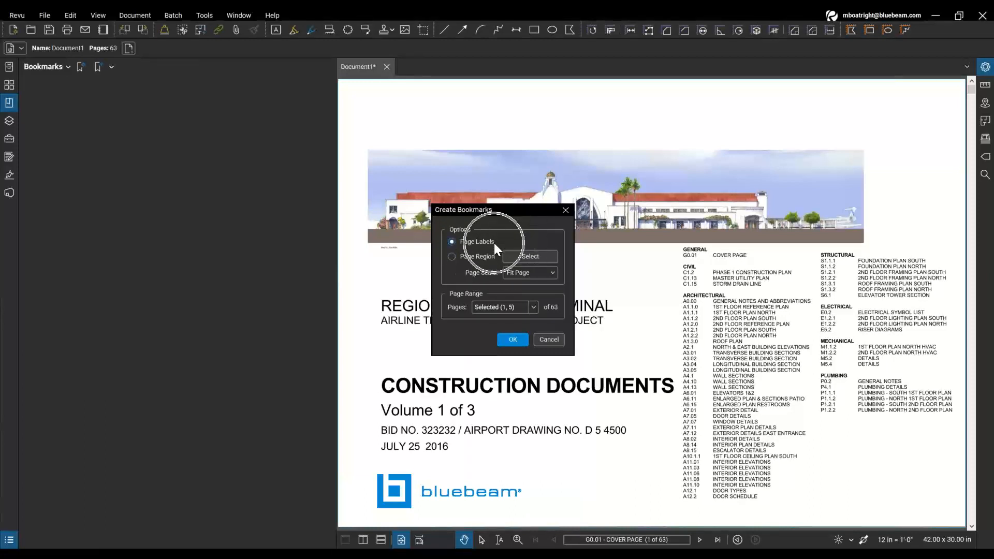
left_click(532, 308)
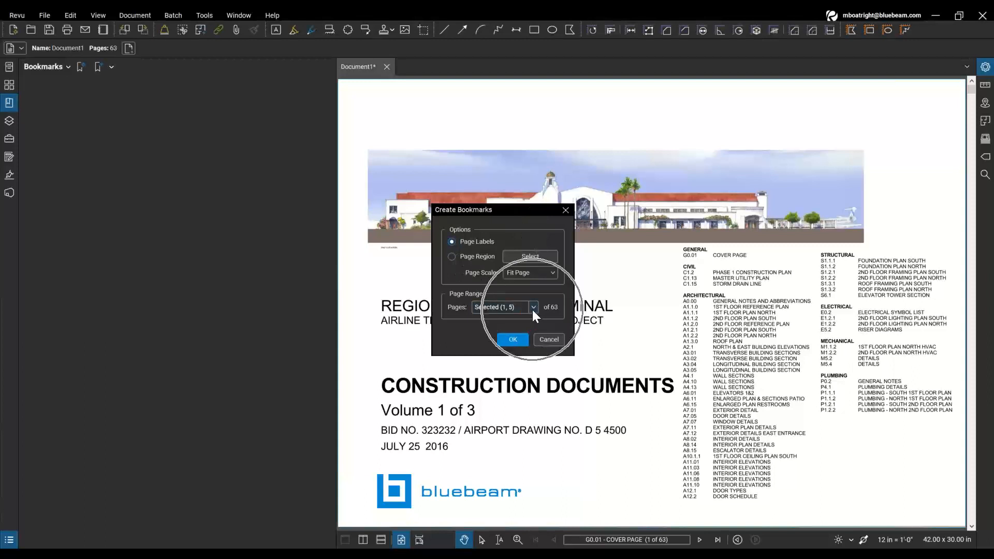
left_click(526, 321)
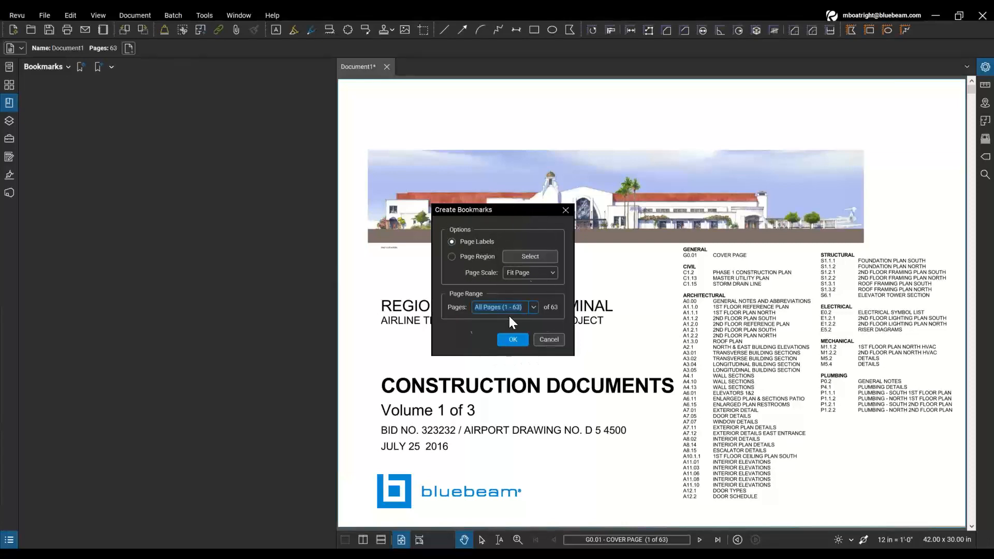
left_click(513, 340)
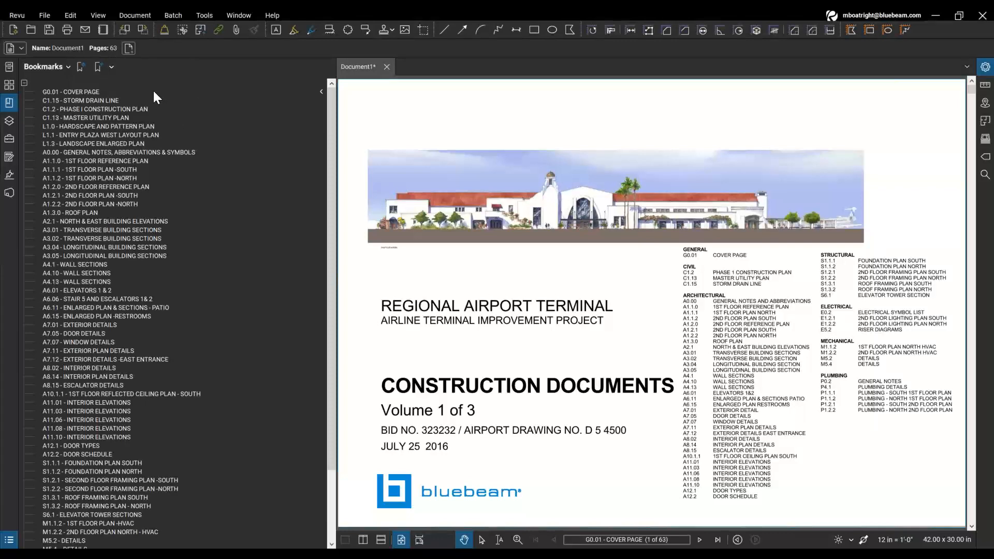
Check the new bookmarks by jumping to sheets C1.2, A1.1.1, A2.1, A3.05, A6.06 and A8.02
left_click(159, 109)
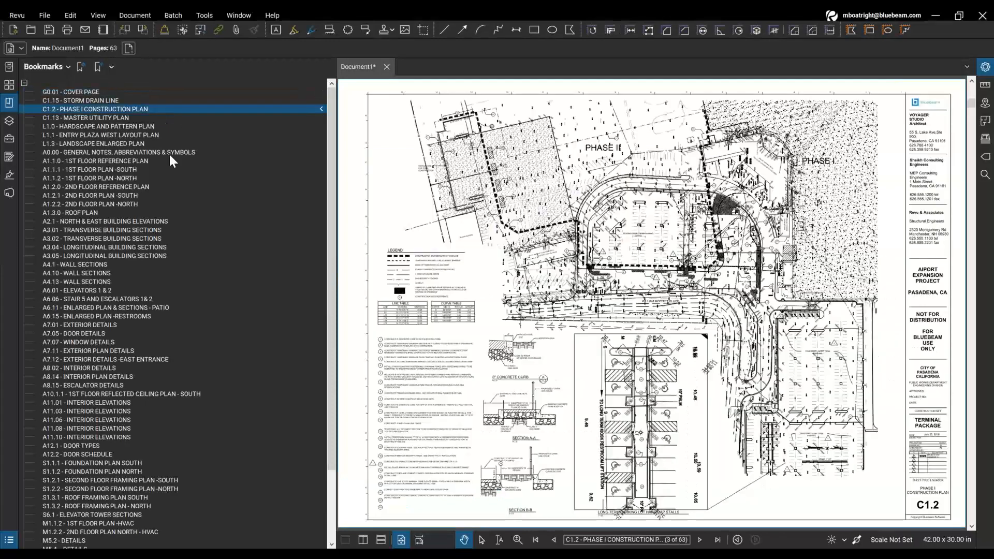
left_click(168, 170)
left_click(171, 220)
left_click(175, 256)
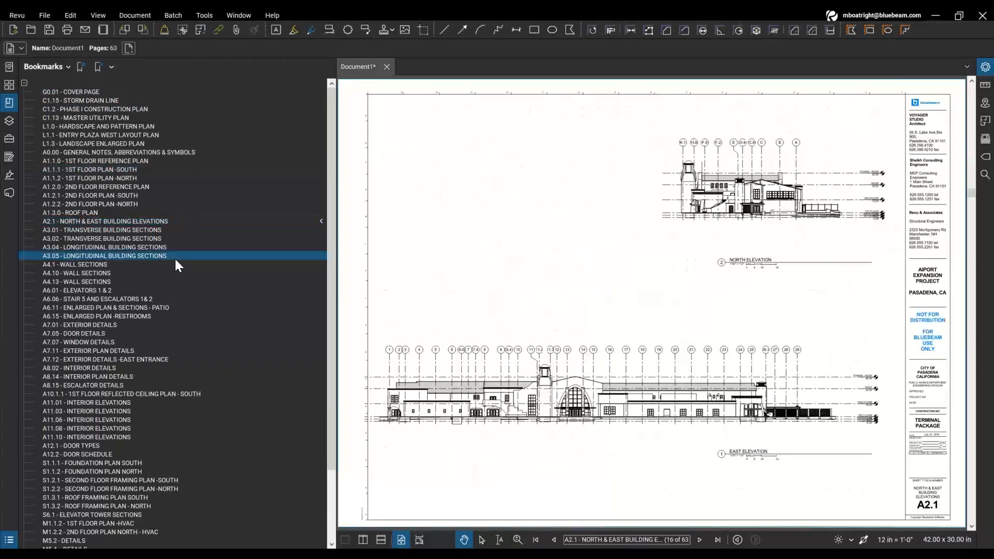
left_click(176, 299)
left_click(174, 368)
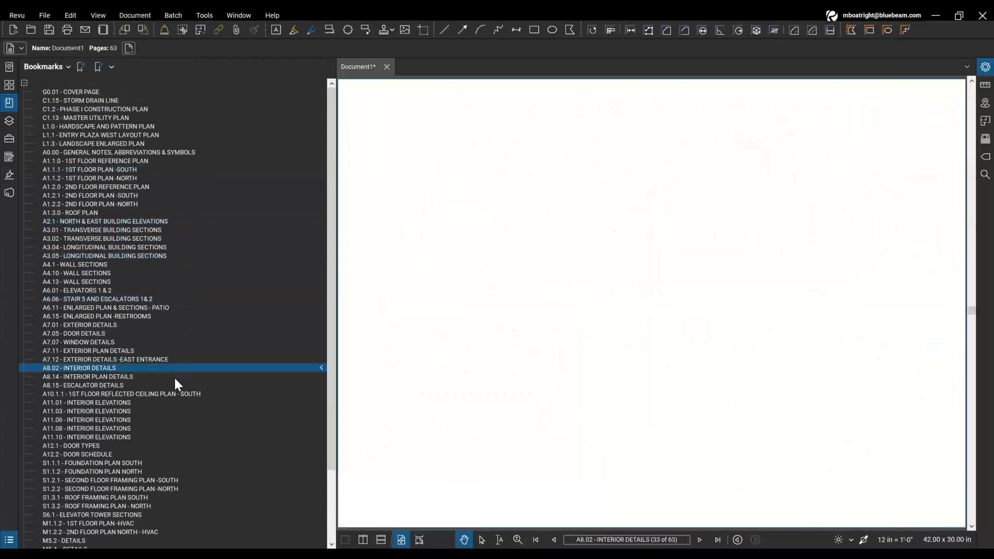
Test the bookmarks for sheets A11.03, A12.1 and A12.2 by jumping to each page
left_click(172, 410)
left_click(176, 445)
left_click(178, 454)
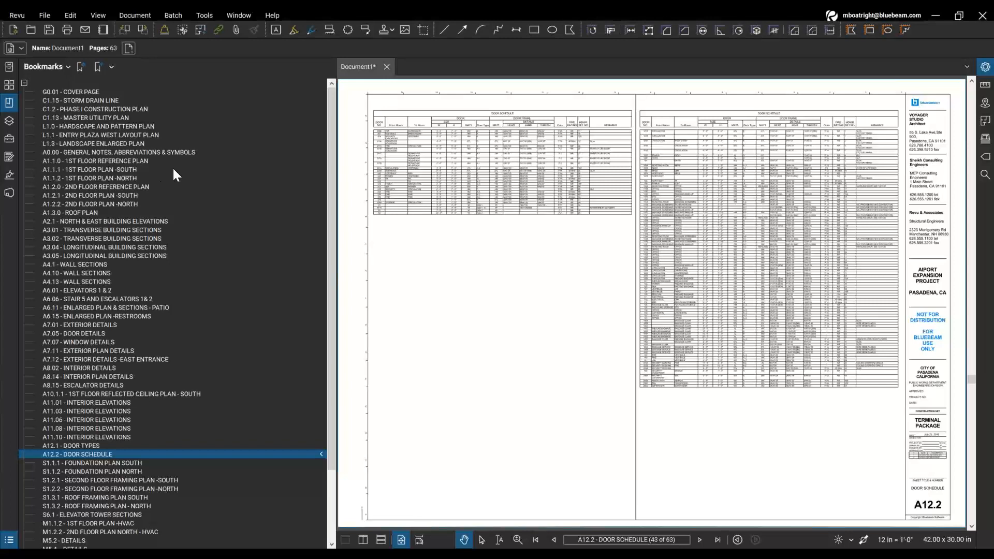
Delete all architectural bookmarks from A0.00 - GENERAL NOTES, ABBREVIATIONS & SYMBOLS through A12.2 - DOOR SCHEDULE
left_click(180, 152)
key("ctrl")
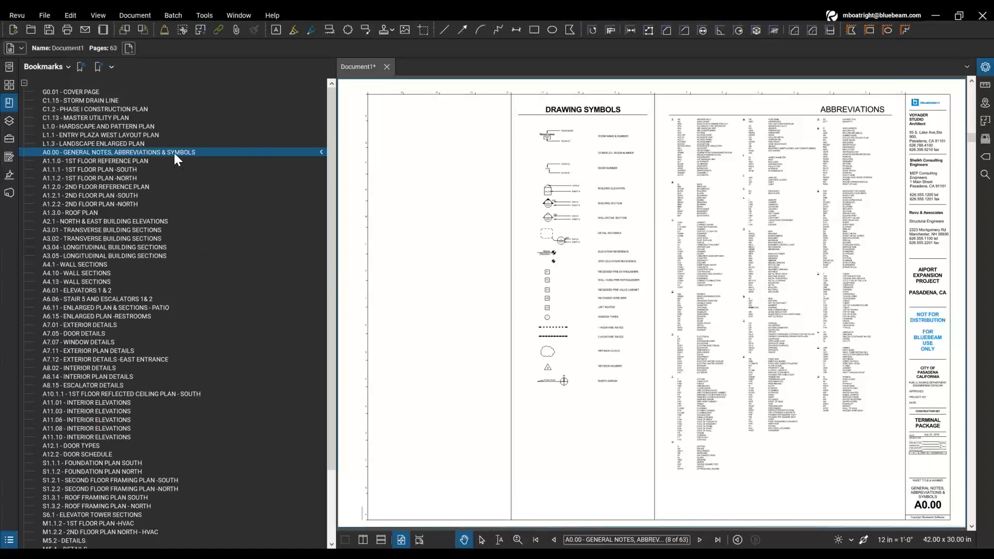
left_click(91, 453, "shift")
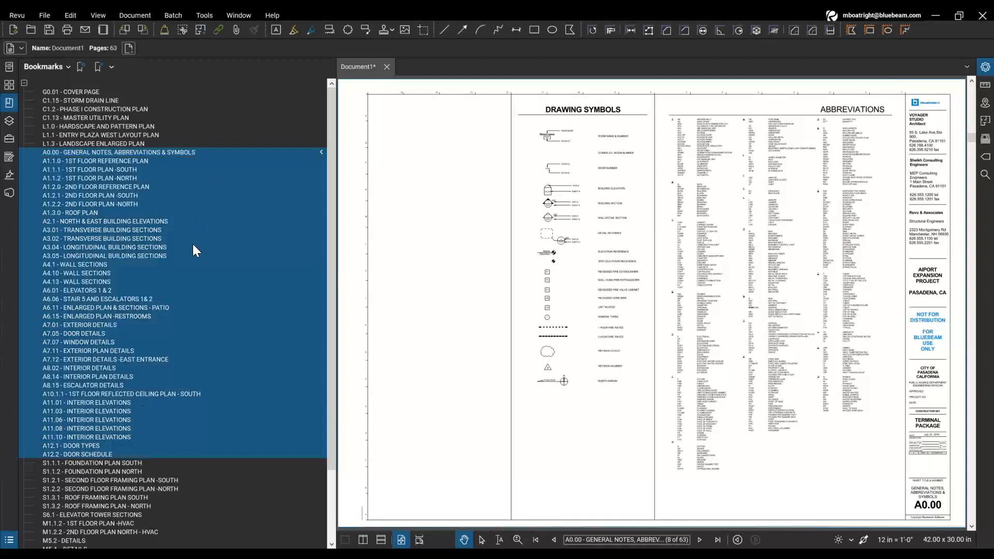
right_click(102, 212)
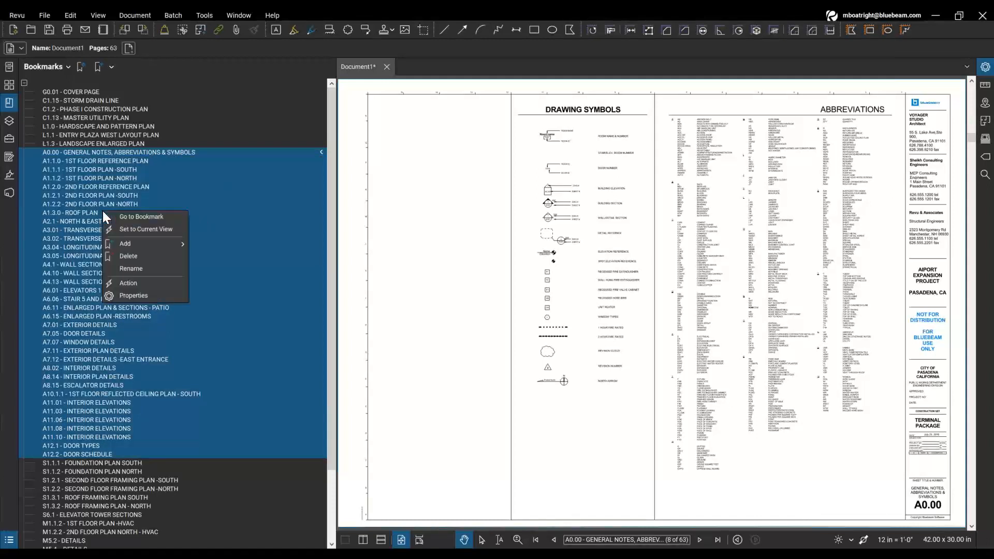
left_click(134, 255)
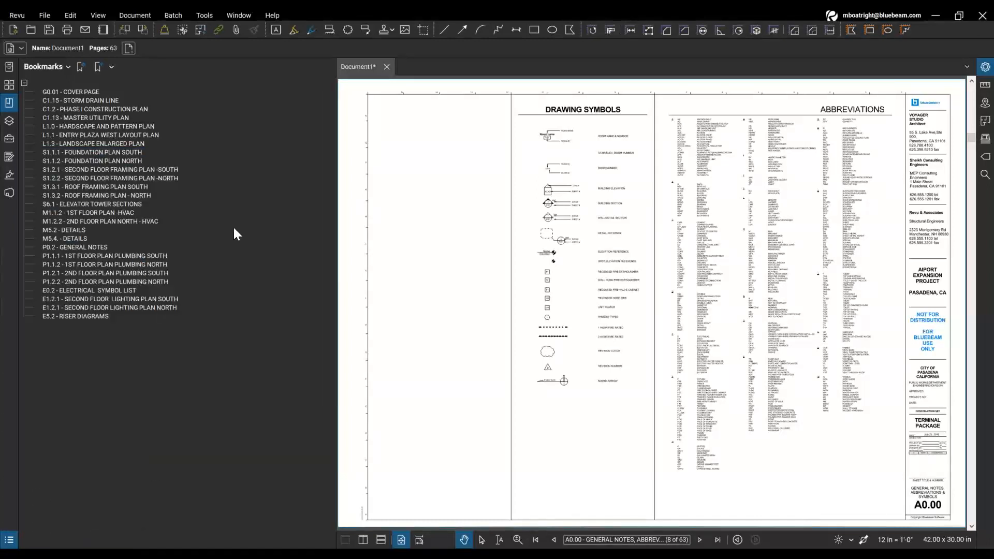
Go to the cover page and check in the page thumbnails whether the architectural sheets are still there, ending back at the bookmarks
left_click(138, 100)
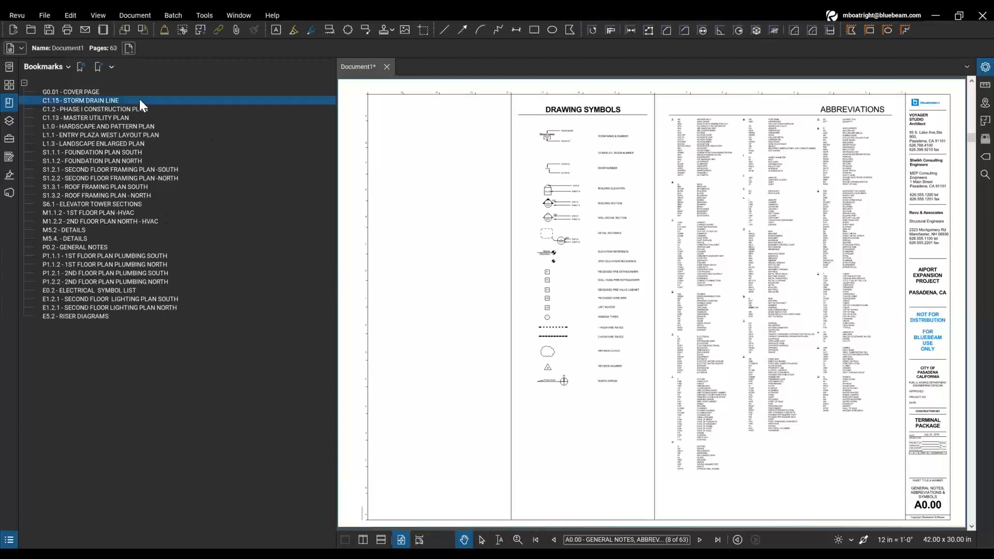
left_click(139, 93)
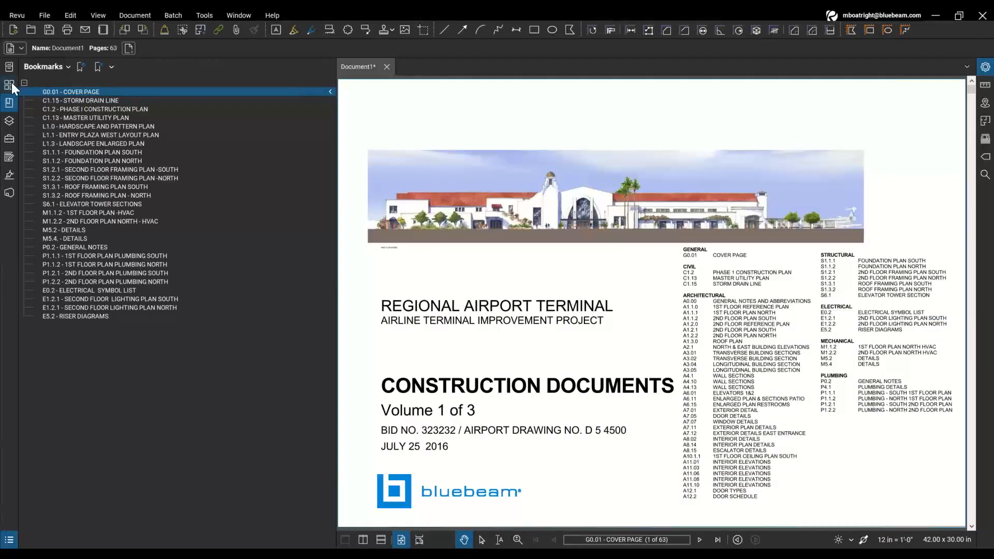
left_click(9, 85)
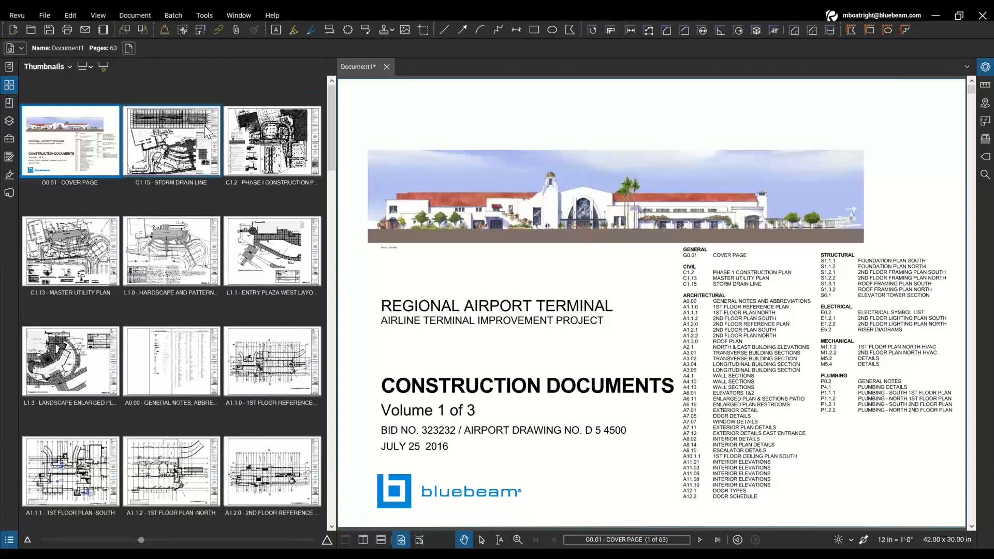
key("ctrl")
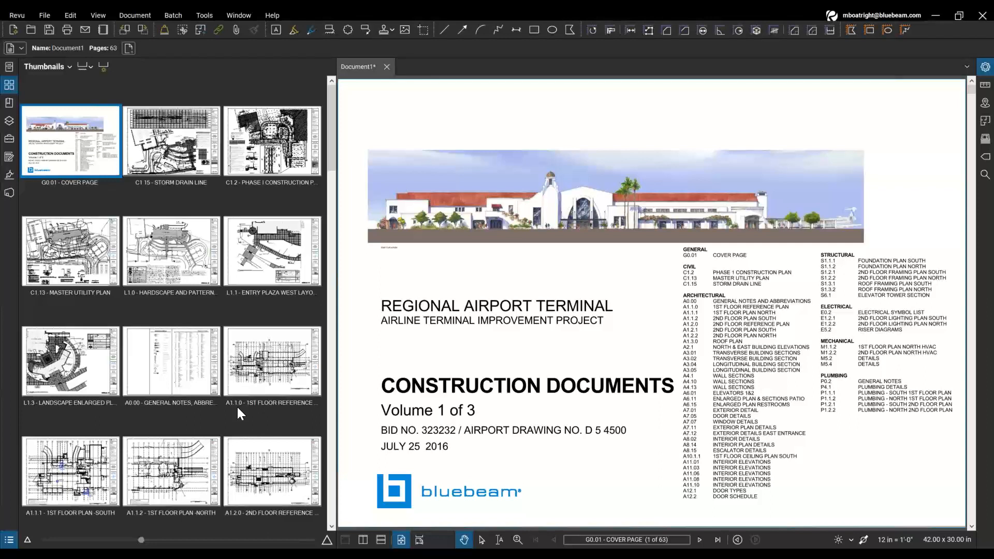
left_click(184, 346)
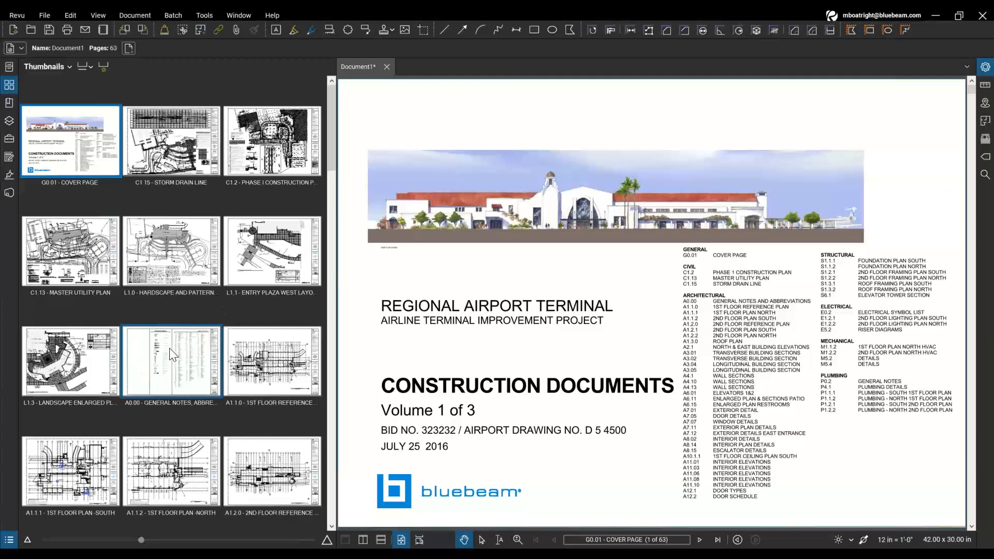
left_click(9, 103)
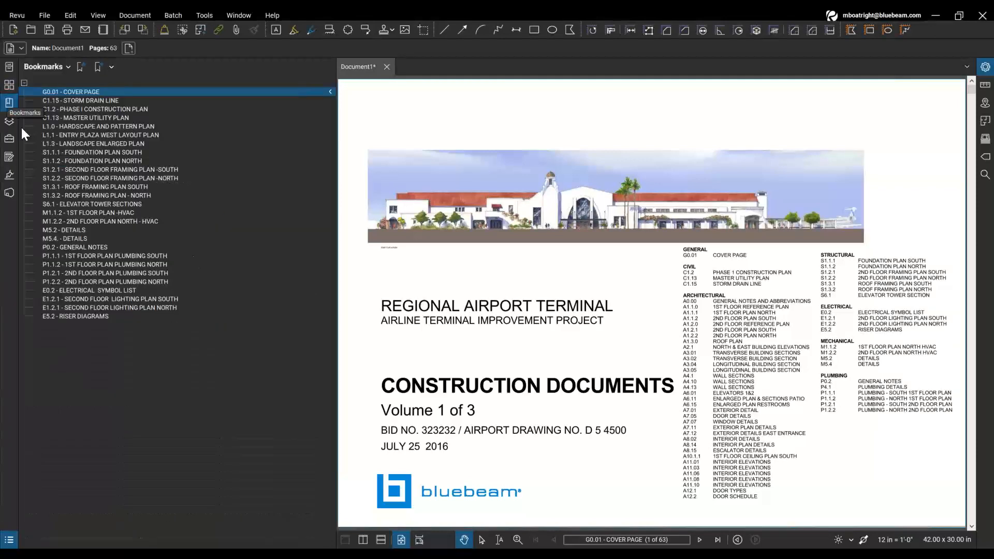
Save the combined document as the PDF Document1 in the 103__DrawingMgt folder
right_click(368, 66)
left_click(383, 82)
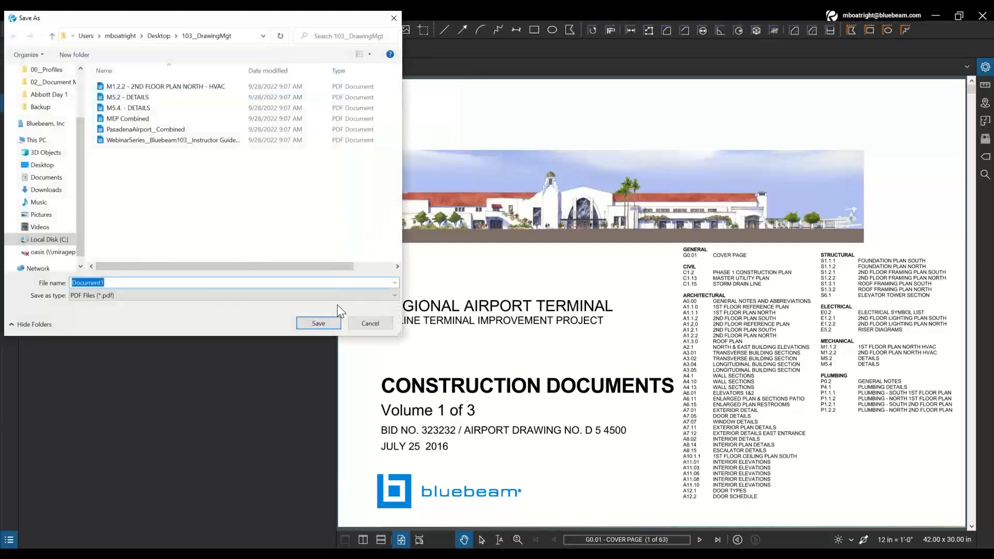
left_click(331, 326)
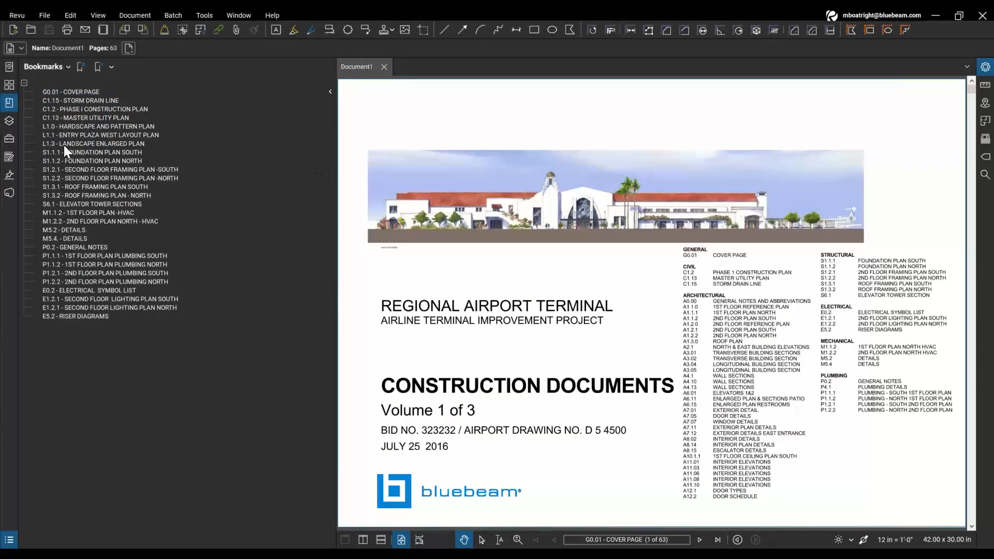
Export Document1's bookmarks to a PDF in Tree style with nested bookmarks, saved to the source file folder with suffix _Bookmarks and opened after creation
left_click(103, 119)
left_click(69, 67)
left_click(68, 67)
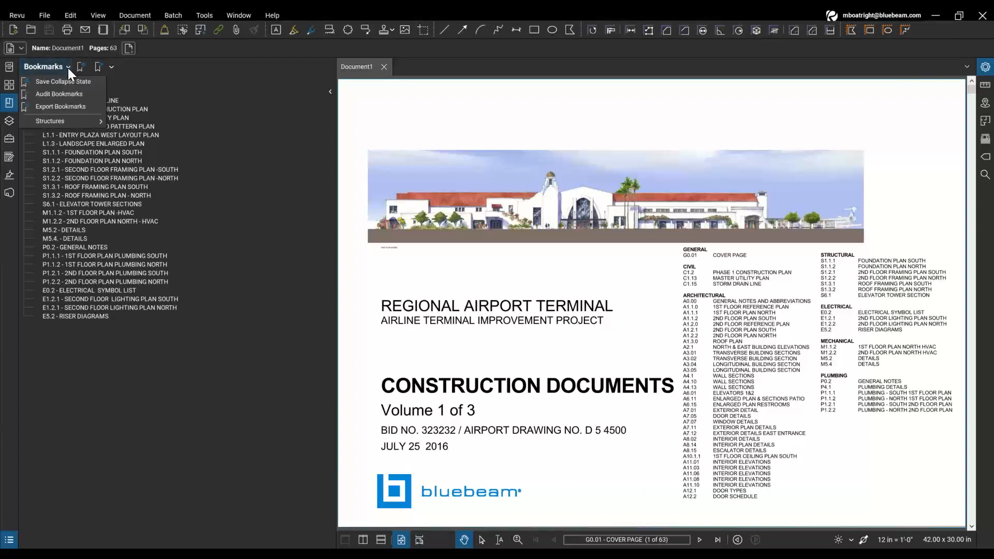
left_click(73, 107)
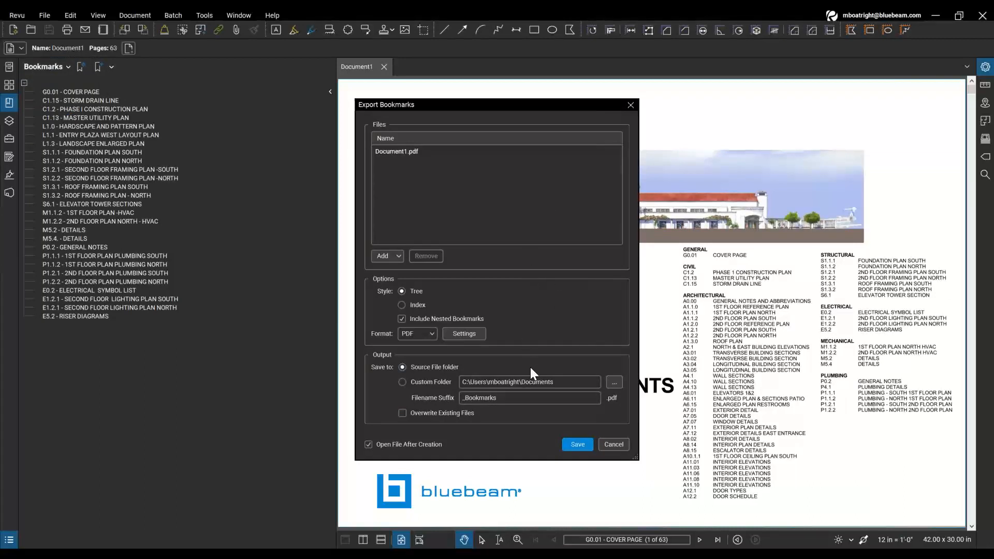
left_click(410, 155)
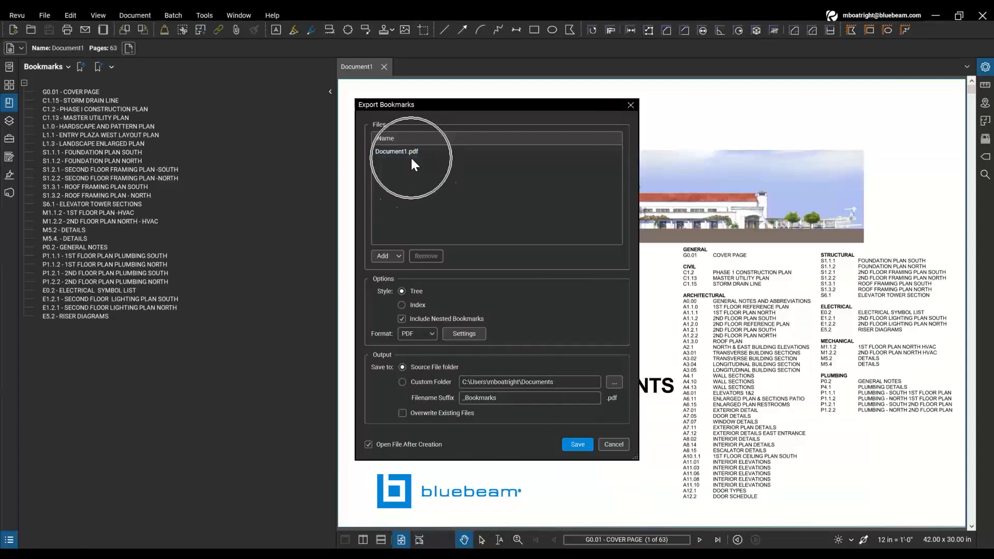
left_click(419, 297)
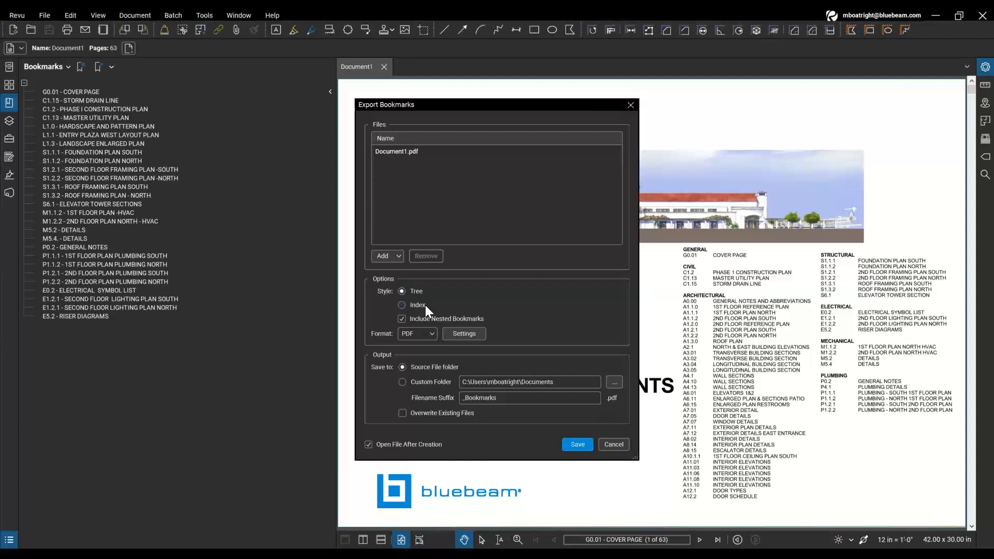
left_click(424, 306)
left_click(424, 288)
left_click(449, 392)
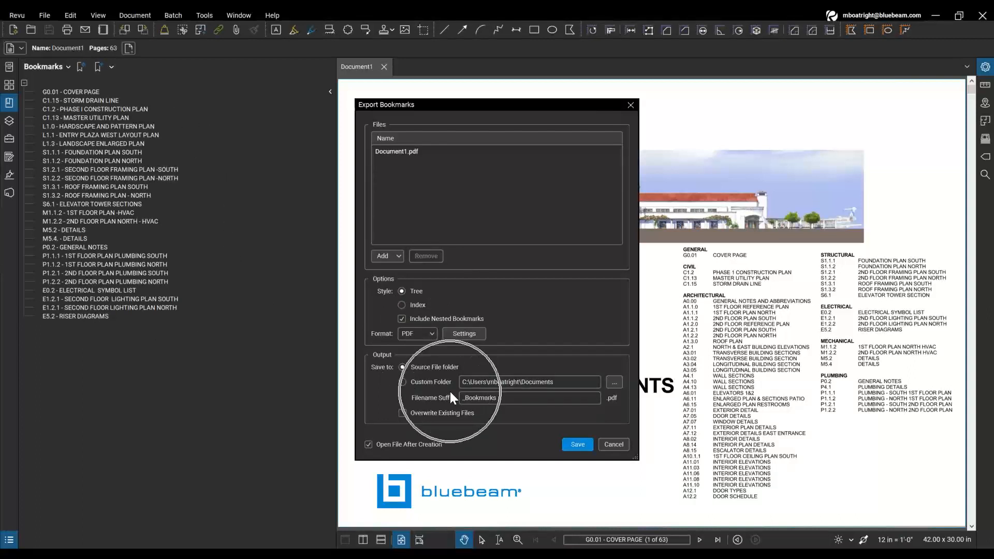
left_click(546, 386)
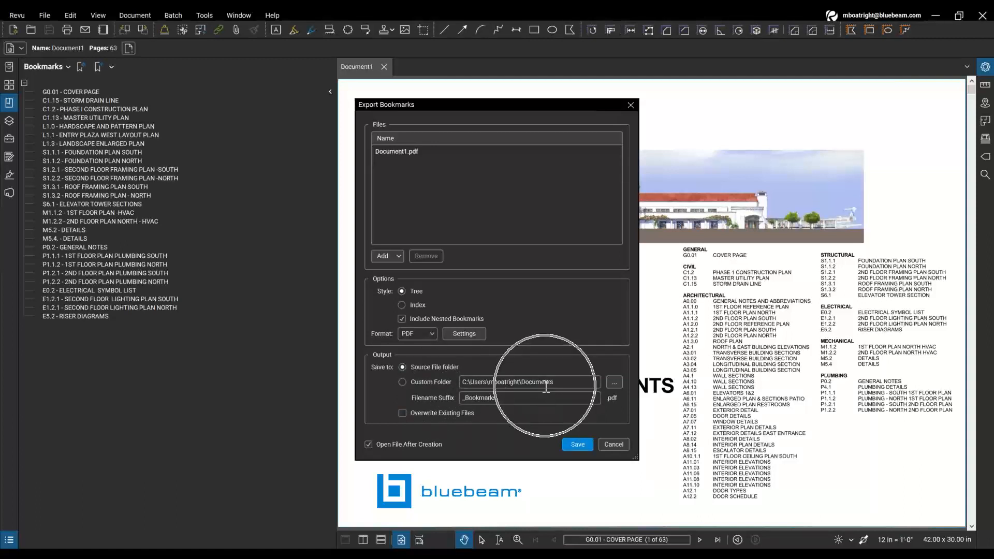
left_click(416, 453)
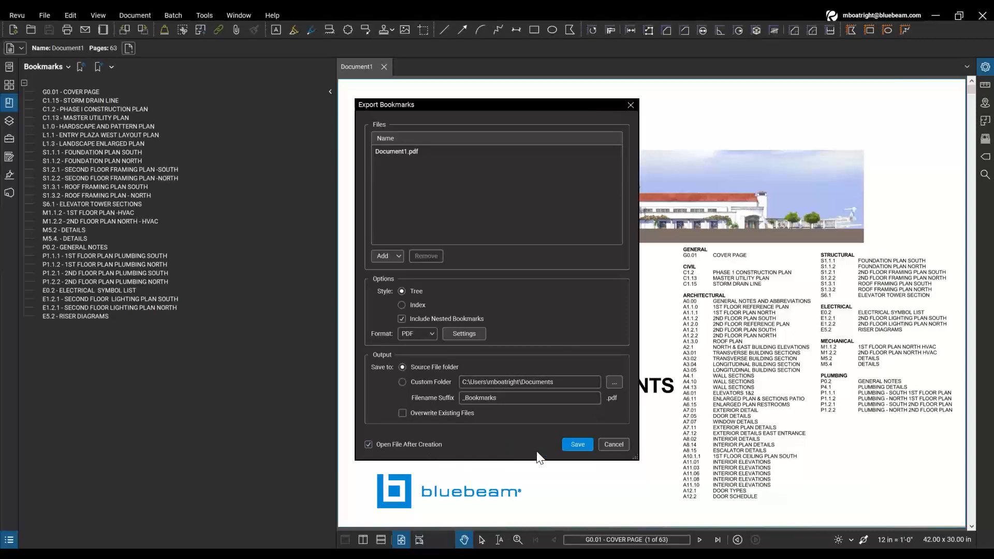
left_click(577, 444)
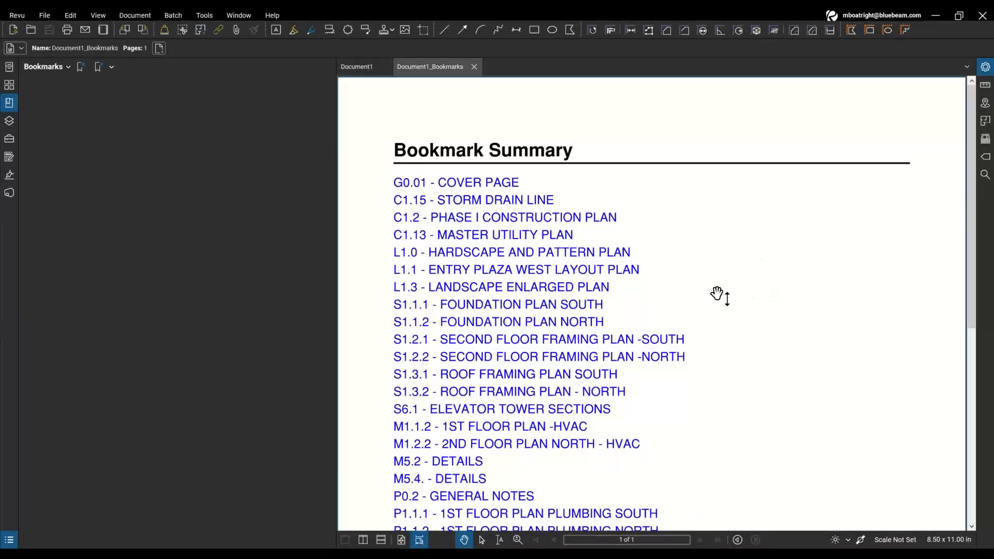
Review the exported bookmark summary and test its G0.01 cover page and M1.1.2 HVAC plan links, returning to the summary each time
scroll(670, 366, "down", 2)
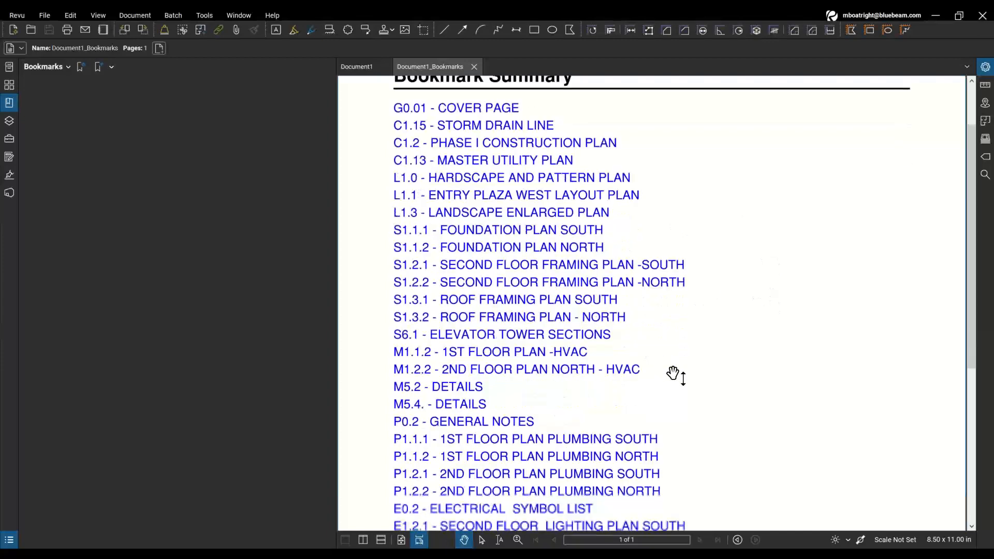
scroll(526, 326, "down", 2)
scroll(525, 326, "up", 3)
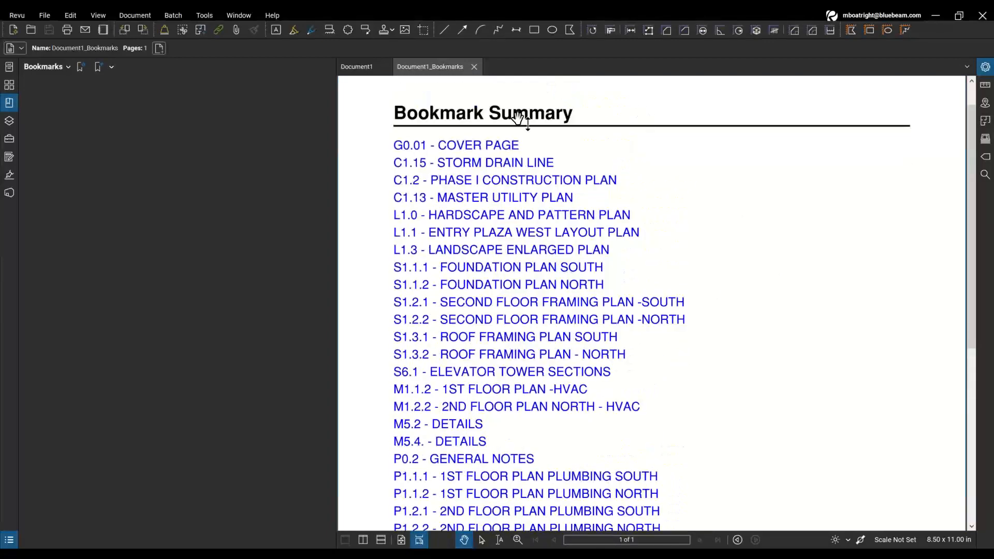
left_click(428, 74)
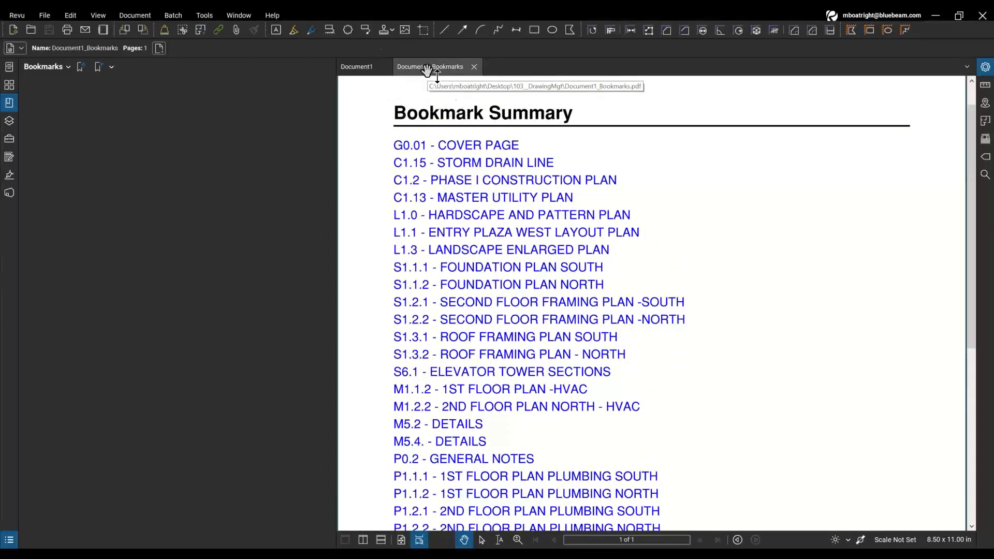
left_click(466, 148)
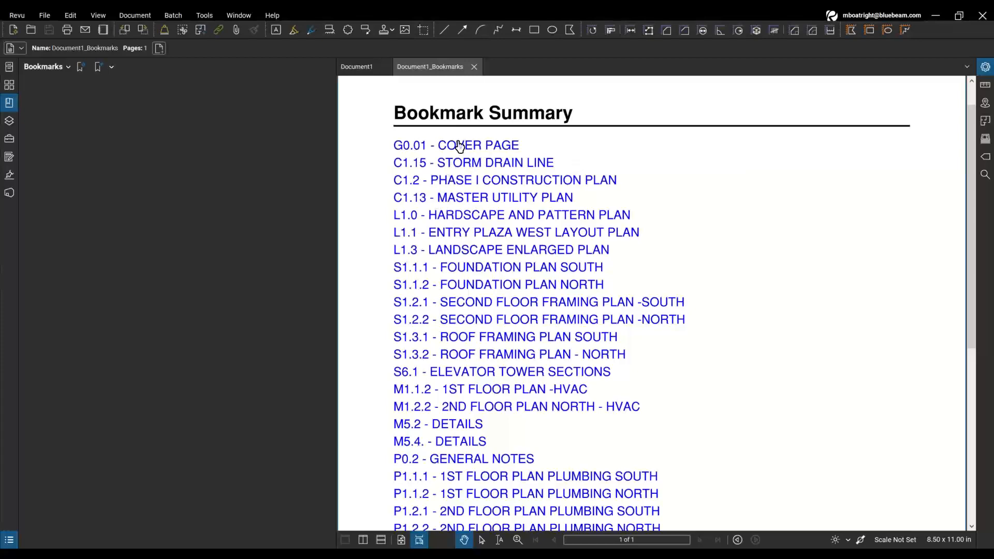
left_click(464, 152)
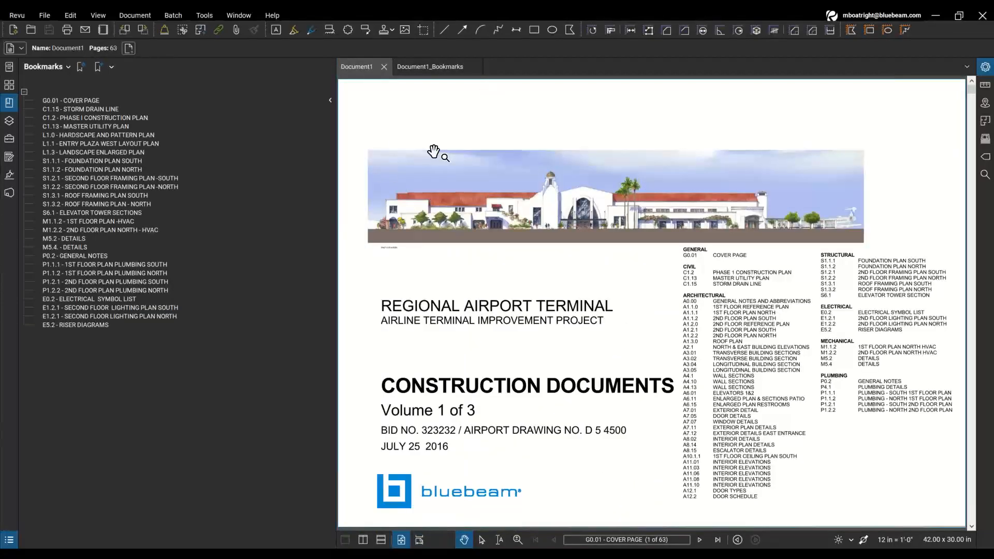
left_click(432, 68)
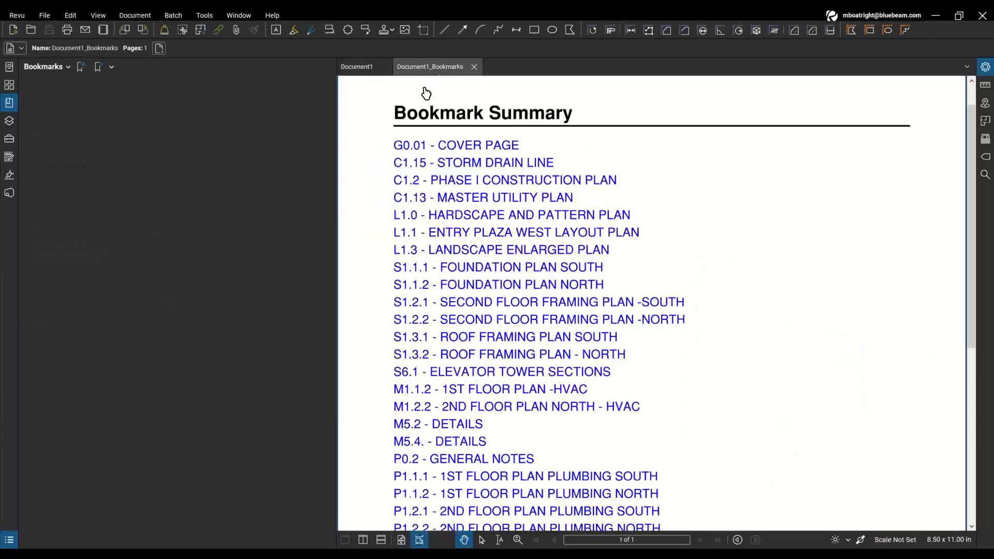
left_click(476, 391)
left_click(442, 67)
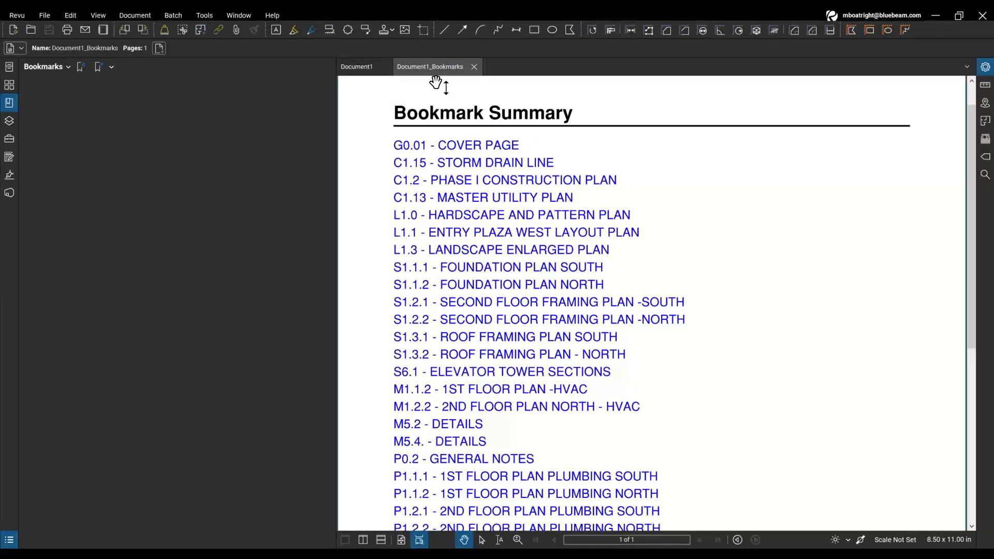
Combine the open files into a new PDF with Document1_Bookmarks.pdf ahead of Document1.pdf and Use Filename as Page Label turned off
left_click(48, 19)
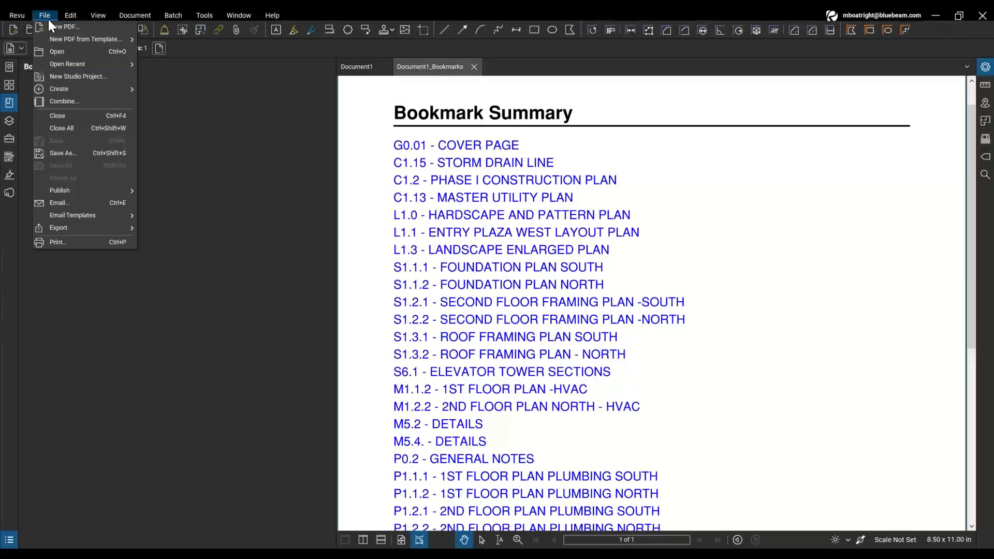
left_click(80, 102)
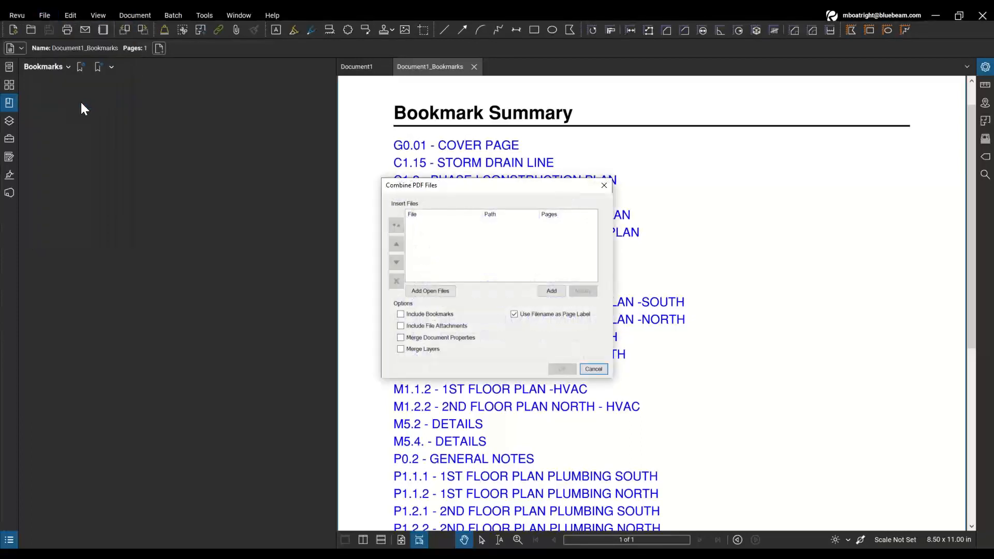
left_click(443, 292)
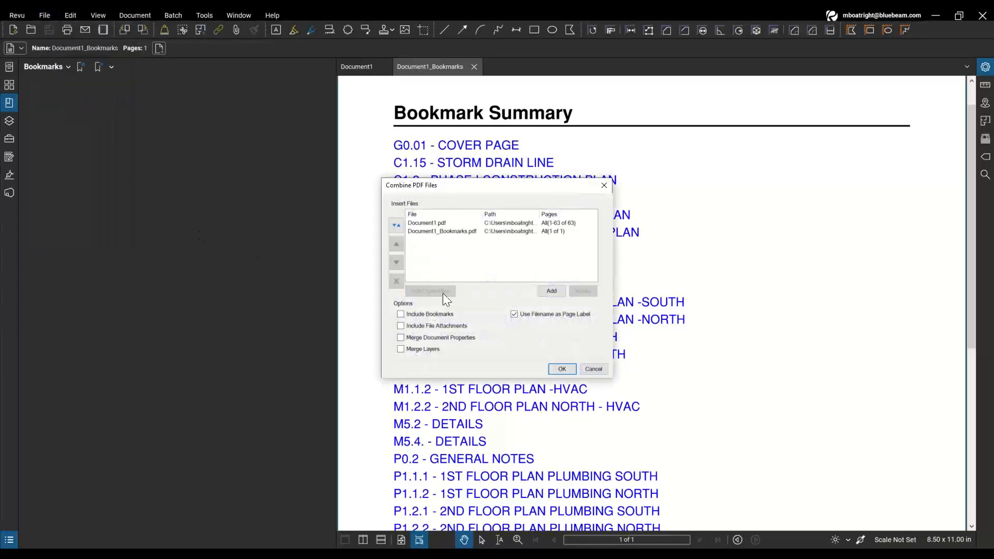
left_click(455, 232)
left_click(400, 244)
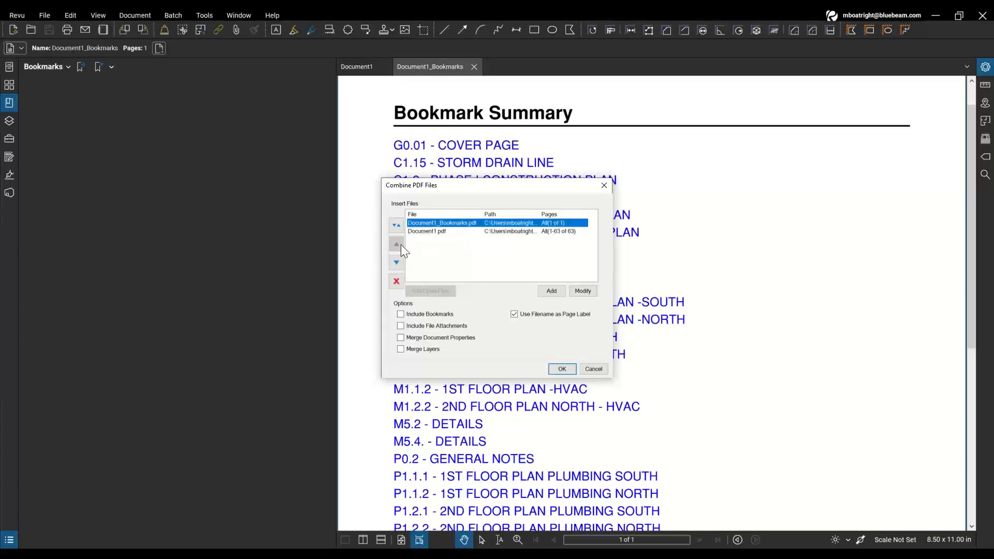
left_click(471, 224)
left_click(514, 314)
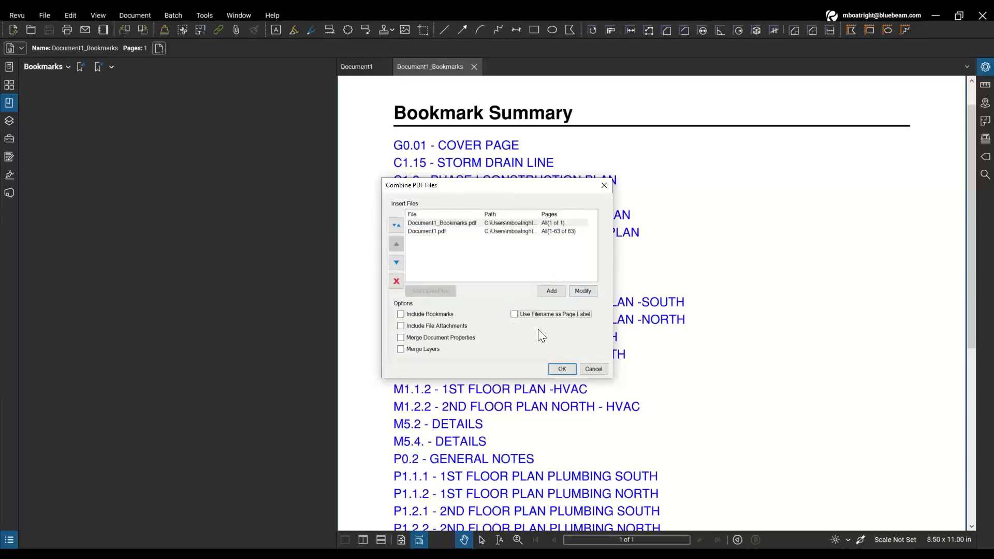
left_click(467, 227)
left_click(562, 369)
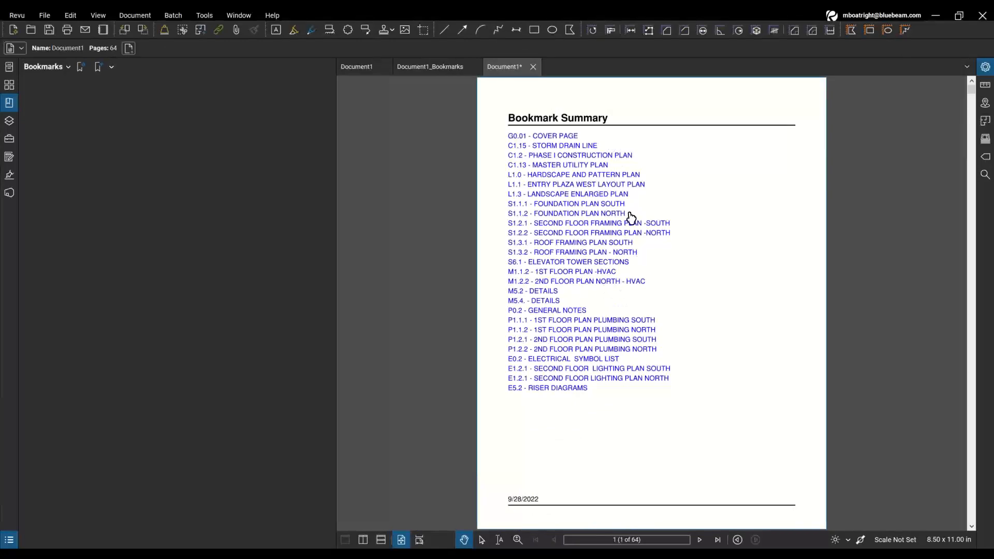
Page through the combined PDF to C1.13 - MASTER UTILITY PLAN and return to the bookmark summary on the first page
left_click(699, 540)
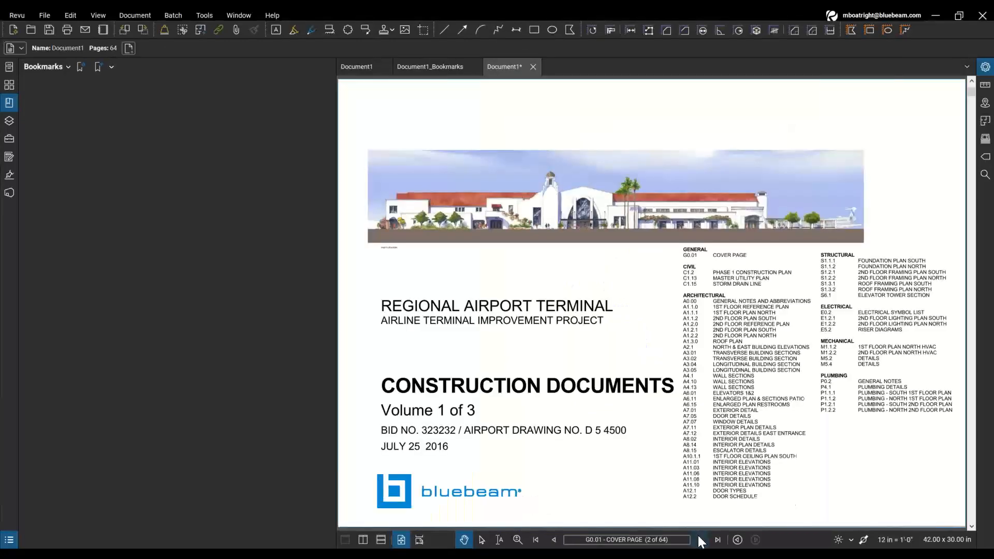
left_click(700, 540)
left_click(700, 540)
left_click(700, 539)
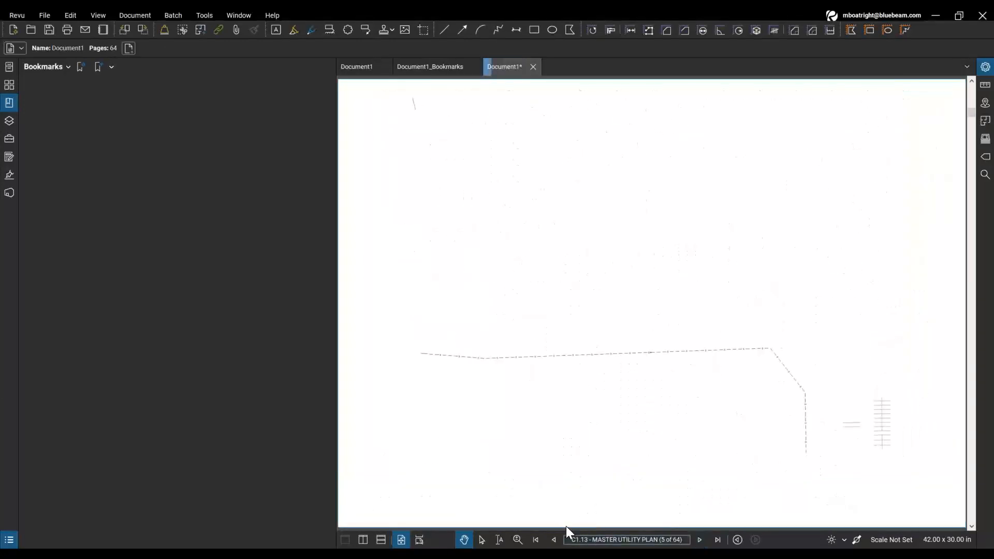
left_click(535, 540)
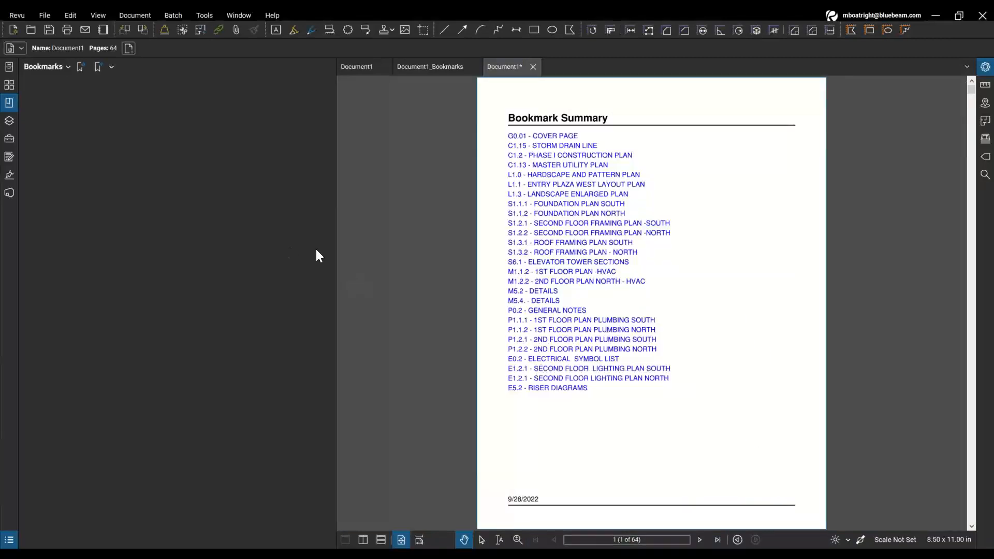
Hide the bookmarks list and test the summary's L1.0 - HARDSCAPE AND PATTERN PLAN link, then return to the first page
left_click(336, 251)
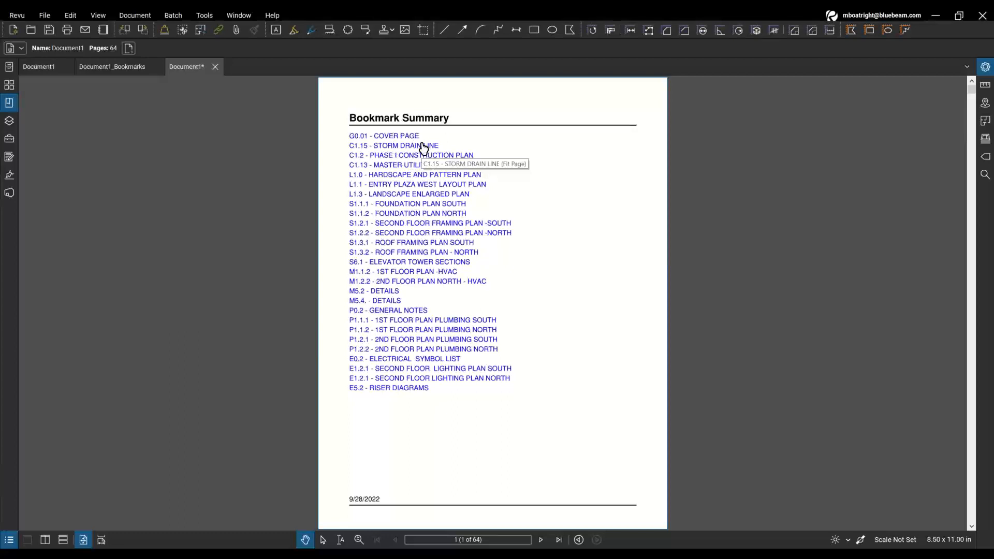
left_click(413, 182)
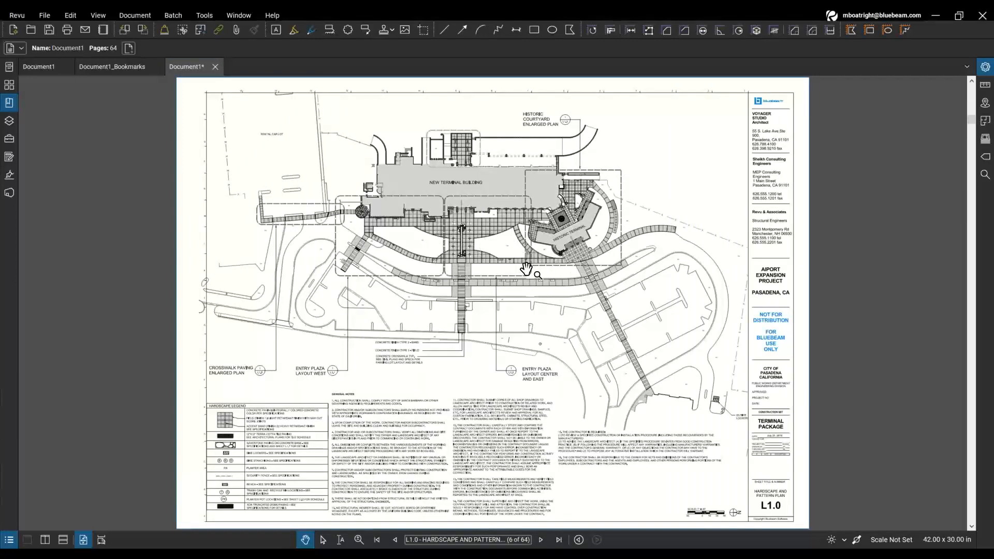
left_click(382, 538)
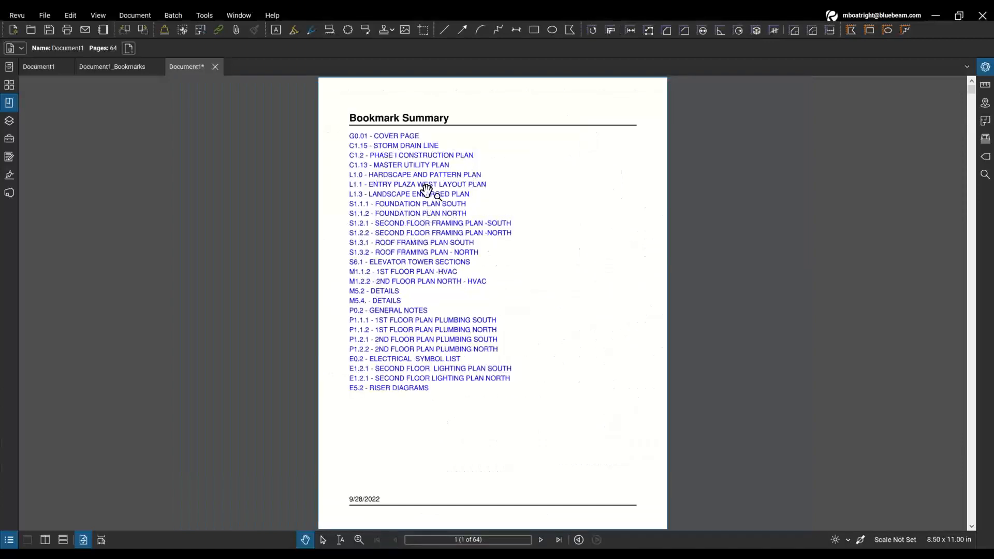